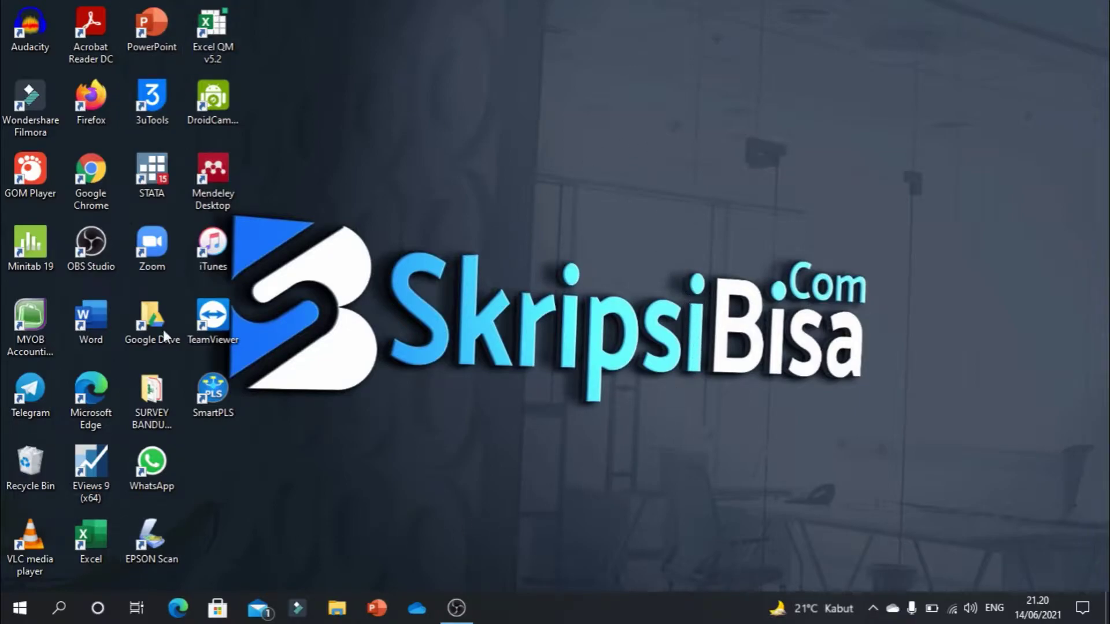
Launch Excel from the desktop shortcut, maximize it, and create the blank workbook Book1
double_click(92, 534)
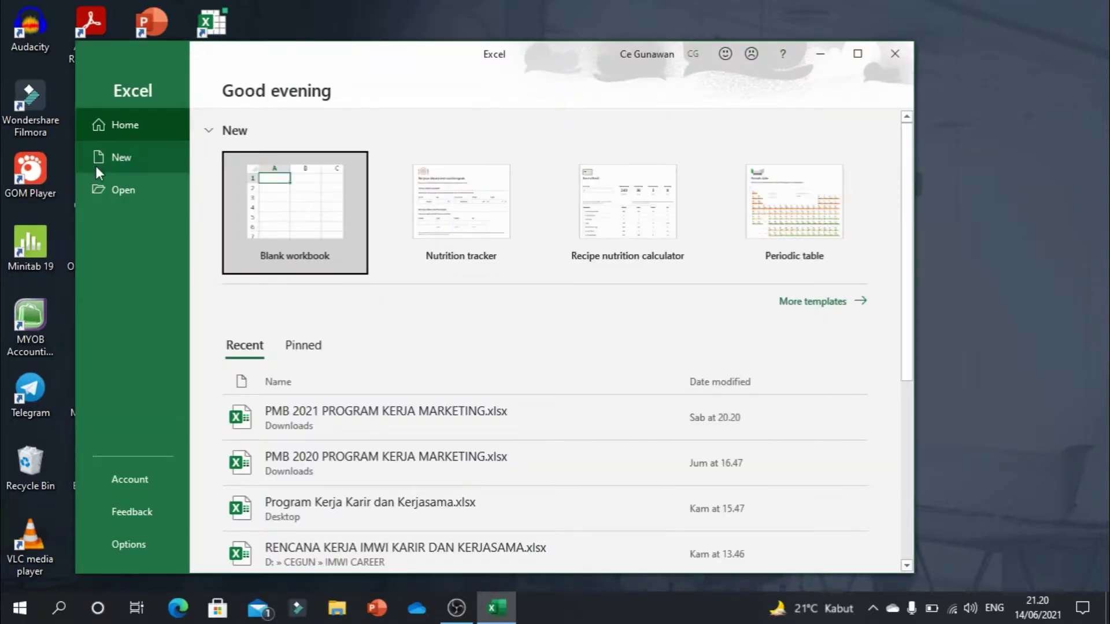
left_click(857, 53)
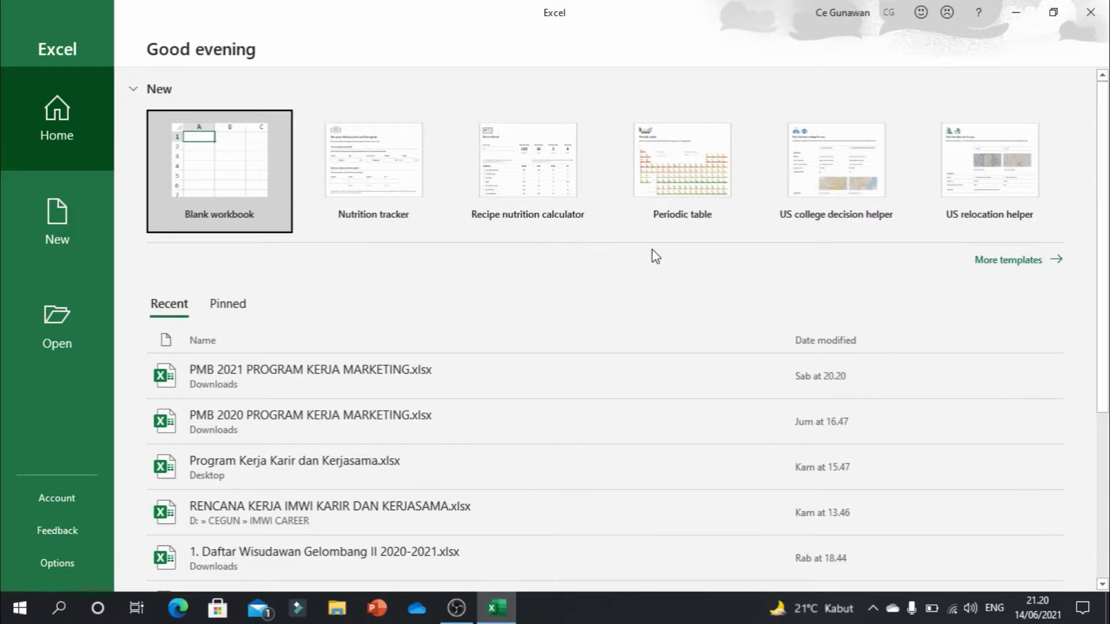
left_click(230, 169)
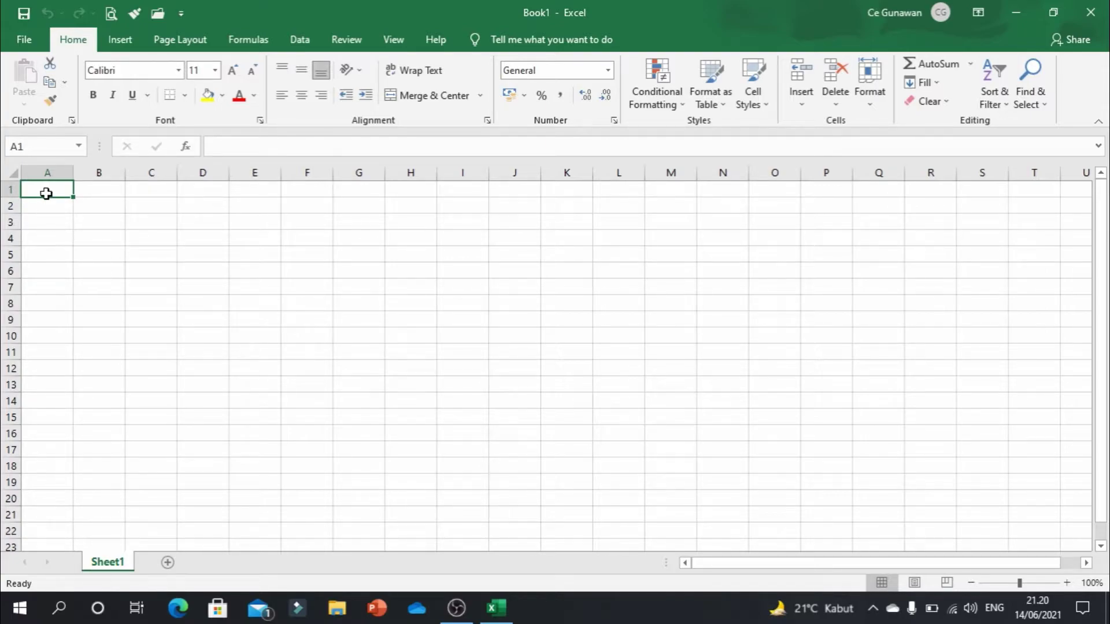
left_click_drag(47, 193, 386, 193)
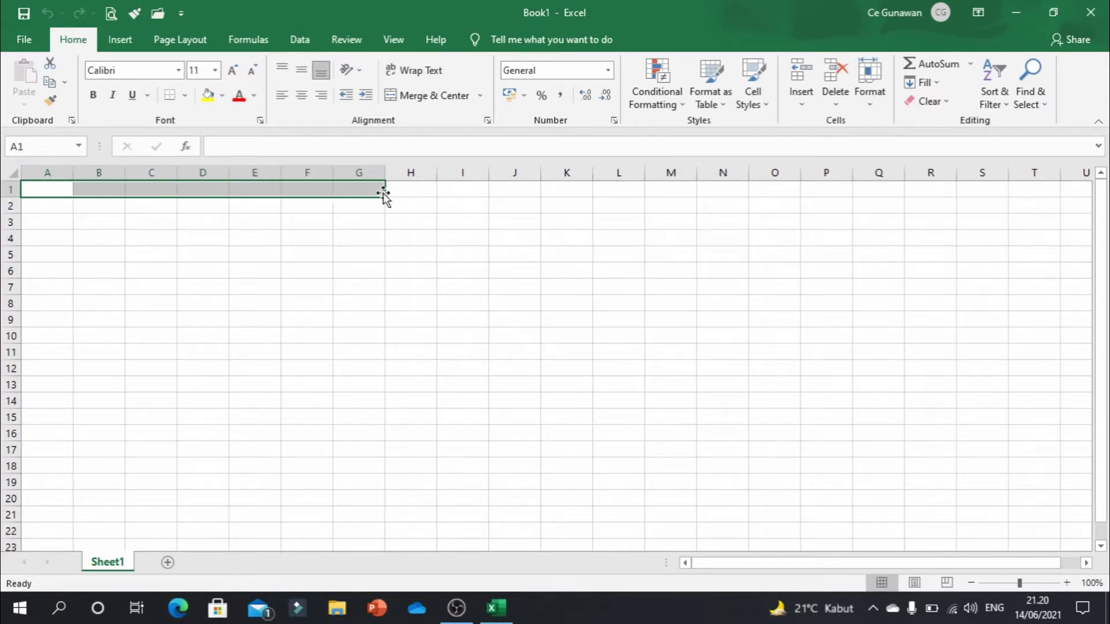
left_click(226, 252)
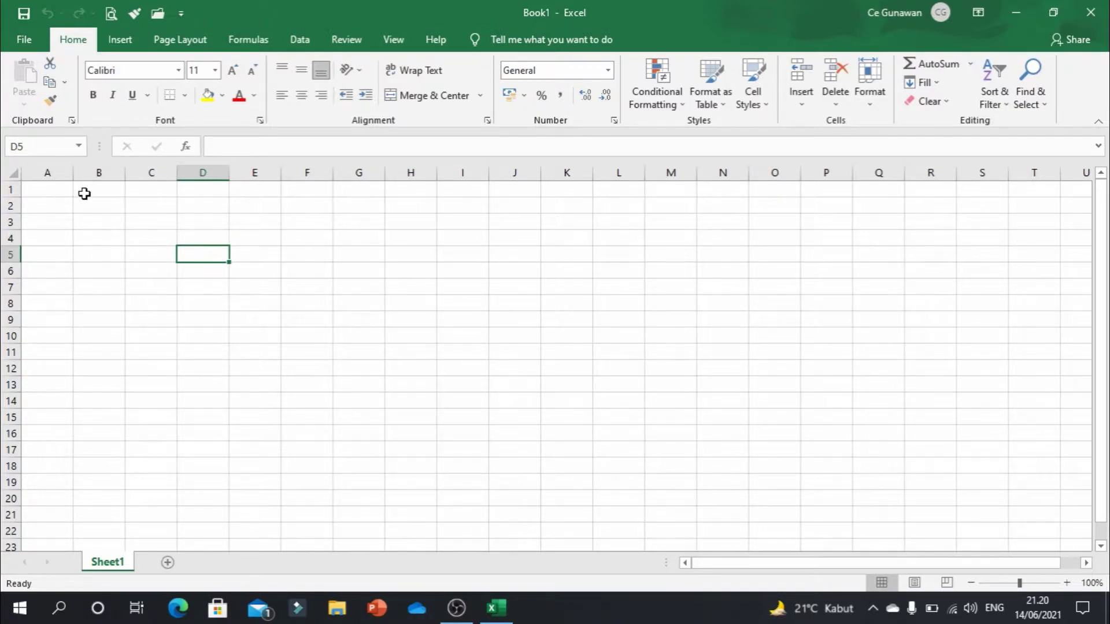
mouse_move(62, 189)
left_mouse_down()
mouse_move(458, 213)
mouse_move(1006, 405)
mouse_move(772, 319)
left_mouse_up()
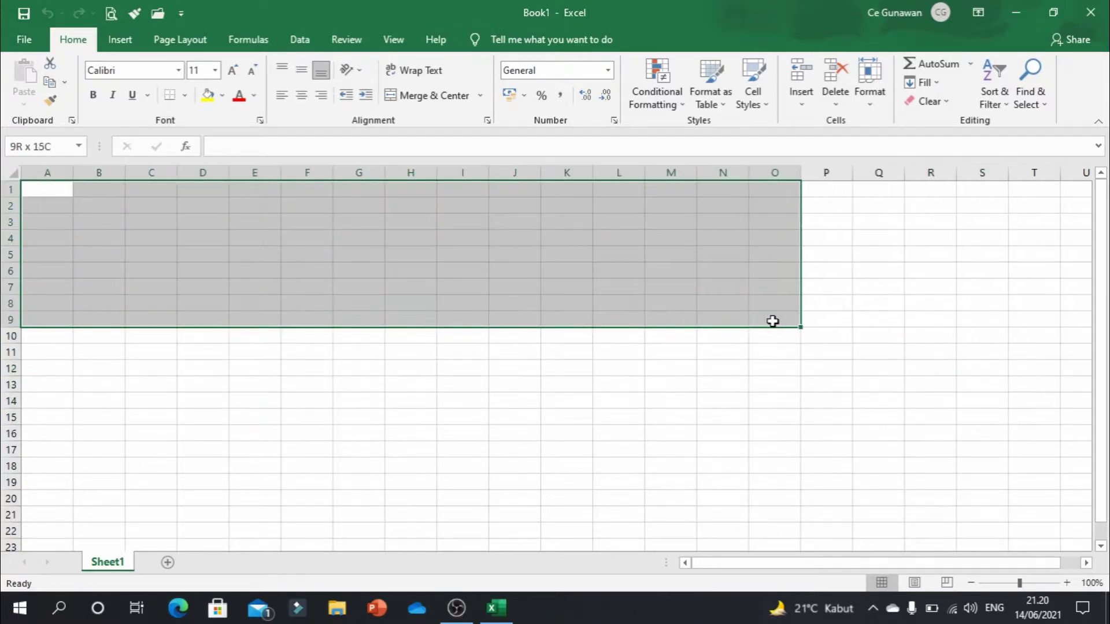
left_click(91, 274)
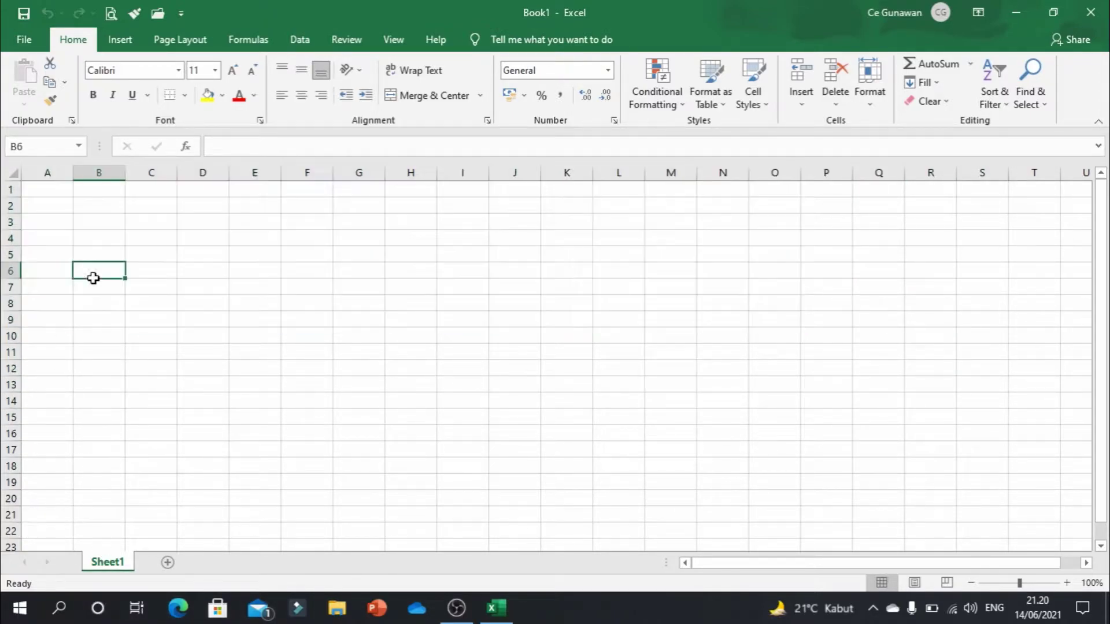
left_click(49, 198)
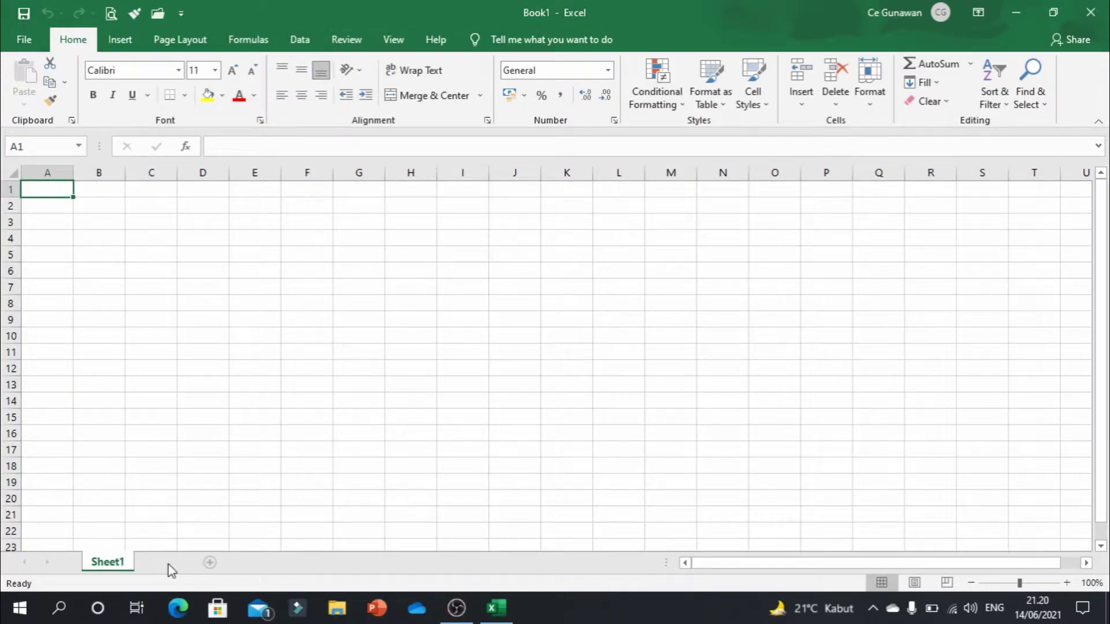
Add Sheet2 and Sheet3, switch among the tabs, and finish on Sheet1
left_click(167, 564)
left_click(220, 562)
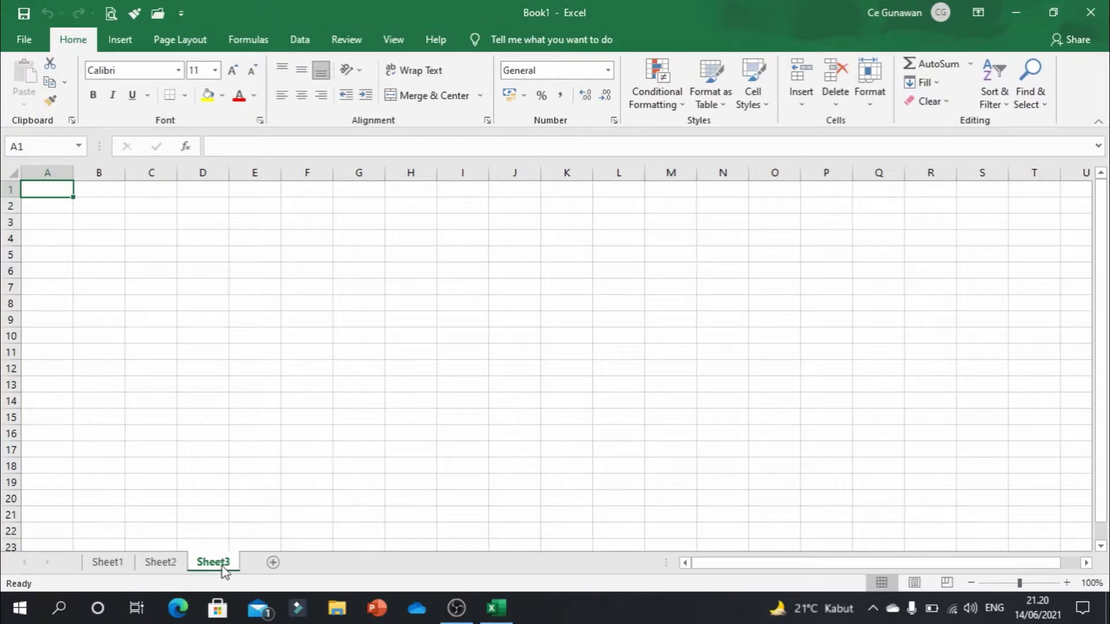
left_click(161, 563)
left_click(112, 563)
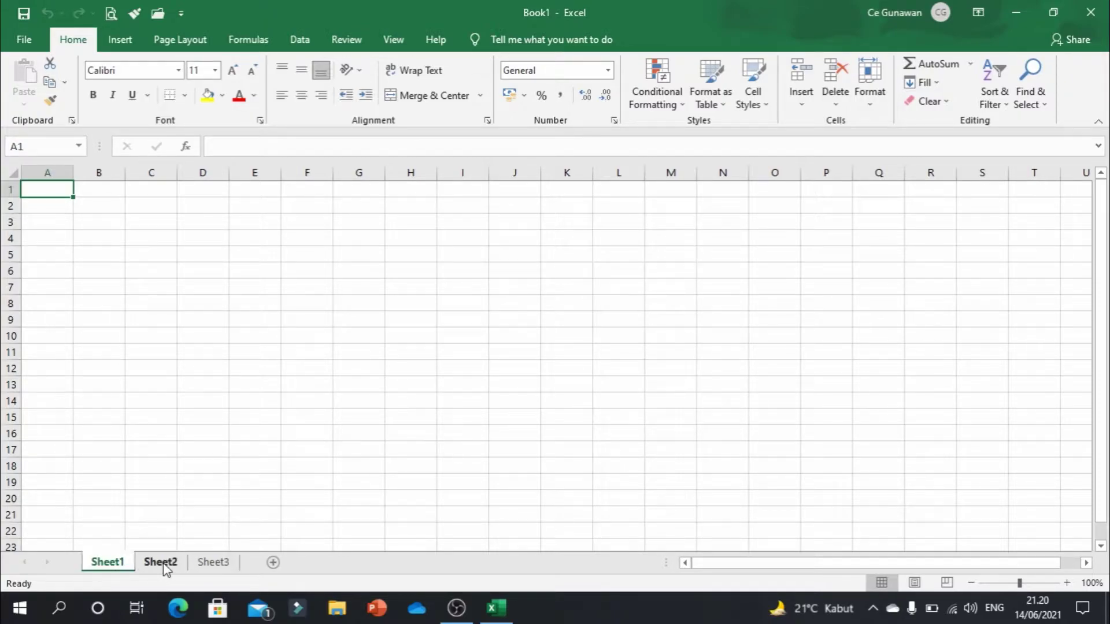
left_click(162, 563)
left_click(213, 563)
left_click(161, 564)
left_click(108, 563)
left_click_drag(34, 188, 439, 232)
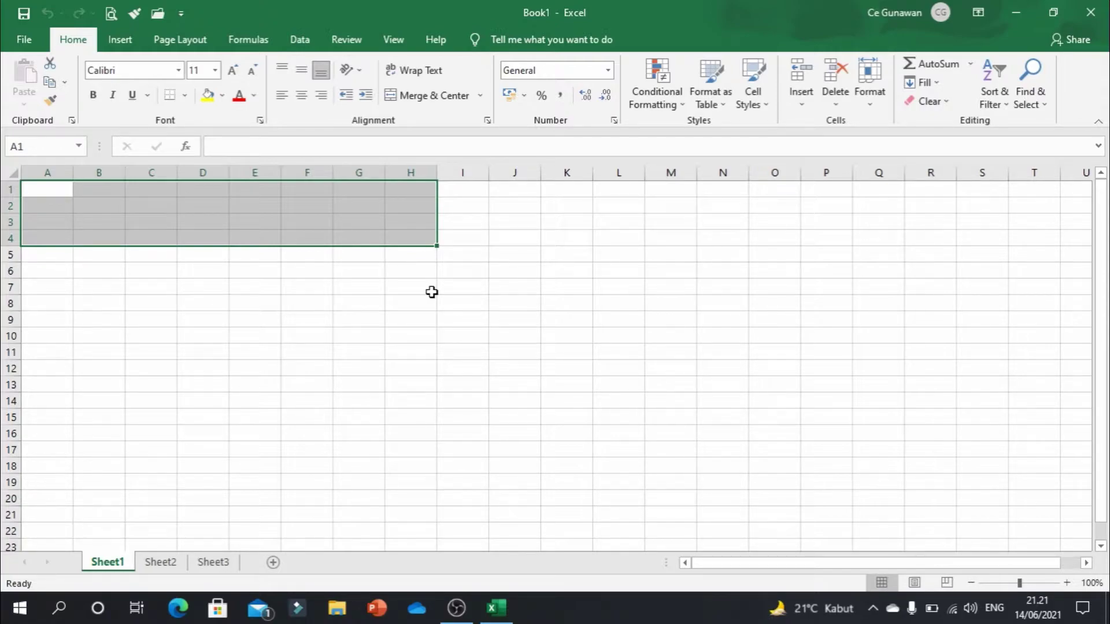
left_click_drag(254, 287, 228, 284)
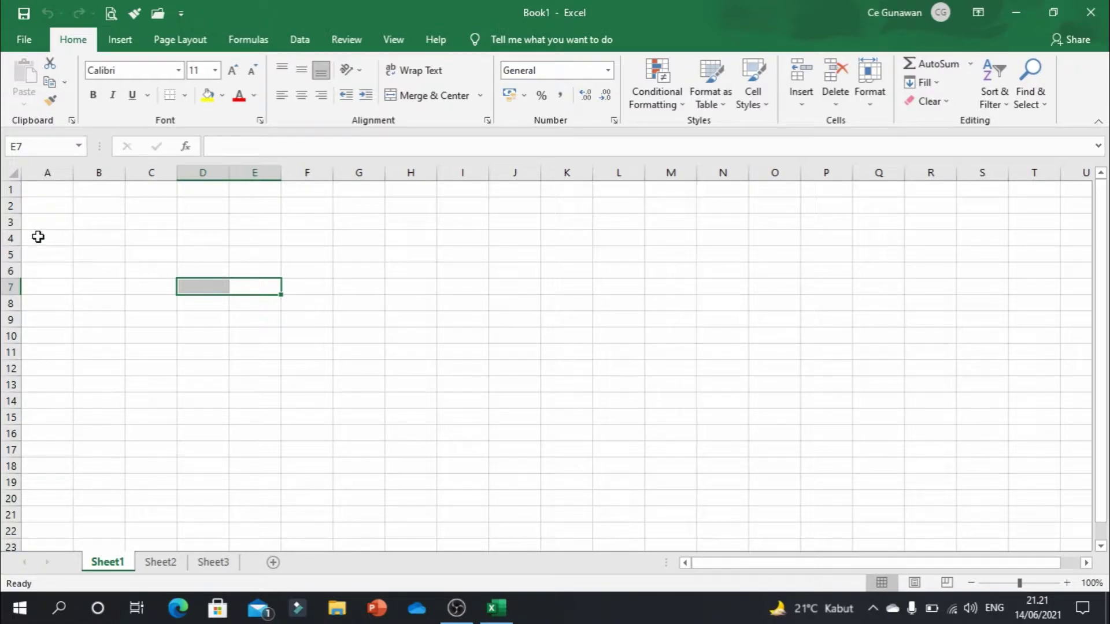
left_click_drag(35, 190, 375, 336)
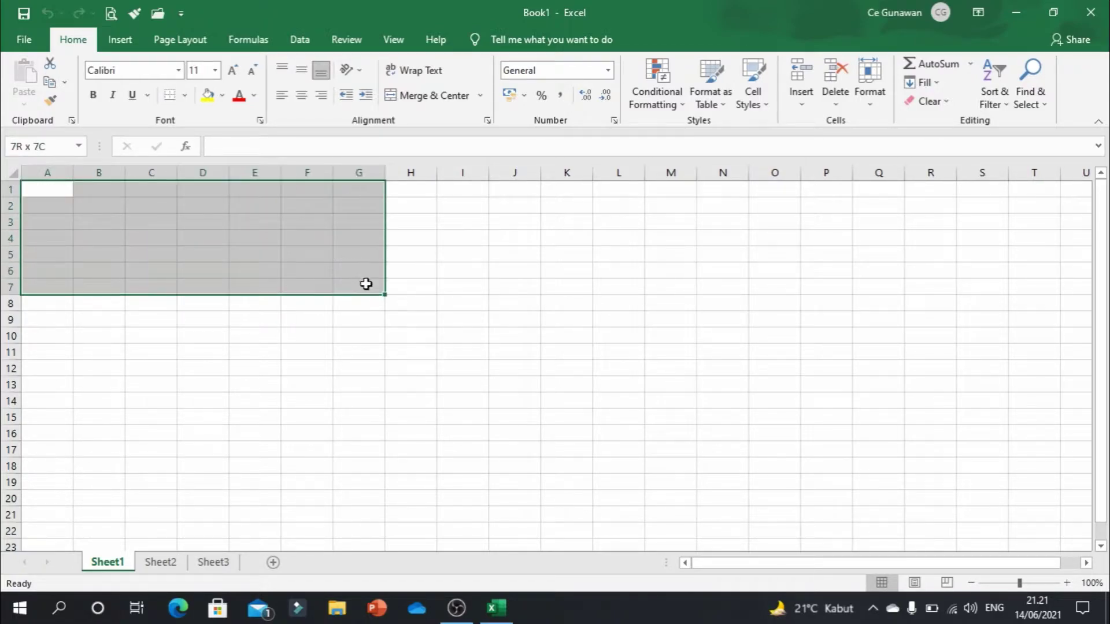
left_click(176, 384)
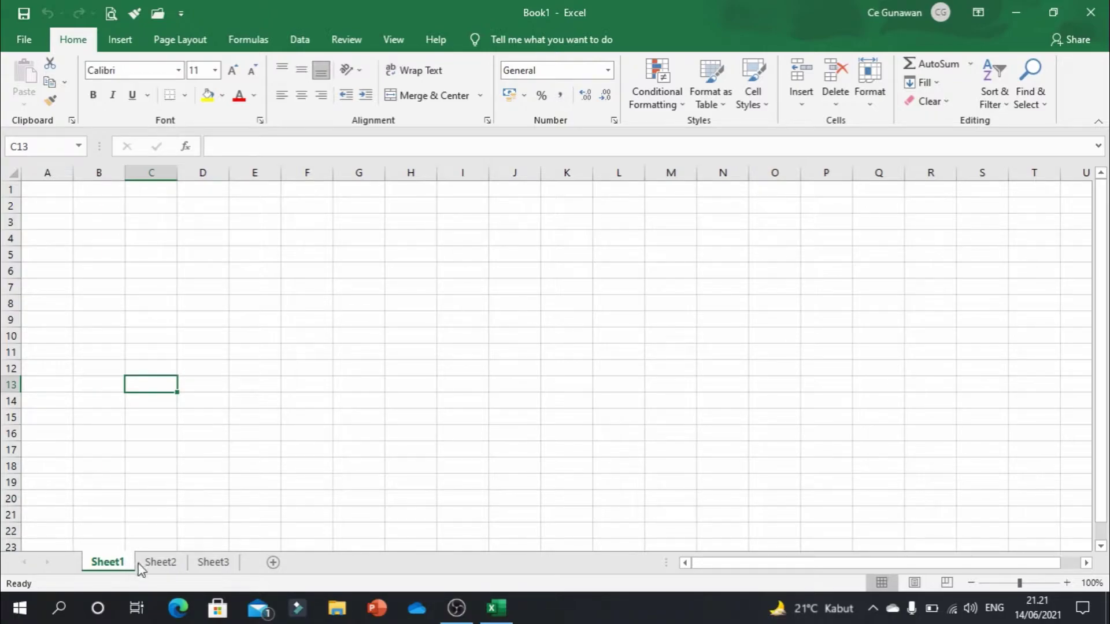
left_click(162, 564)
left_click(222, 564)
left_click(155, 563)
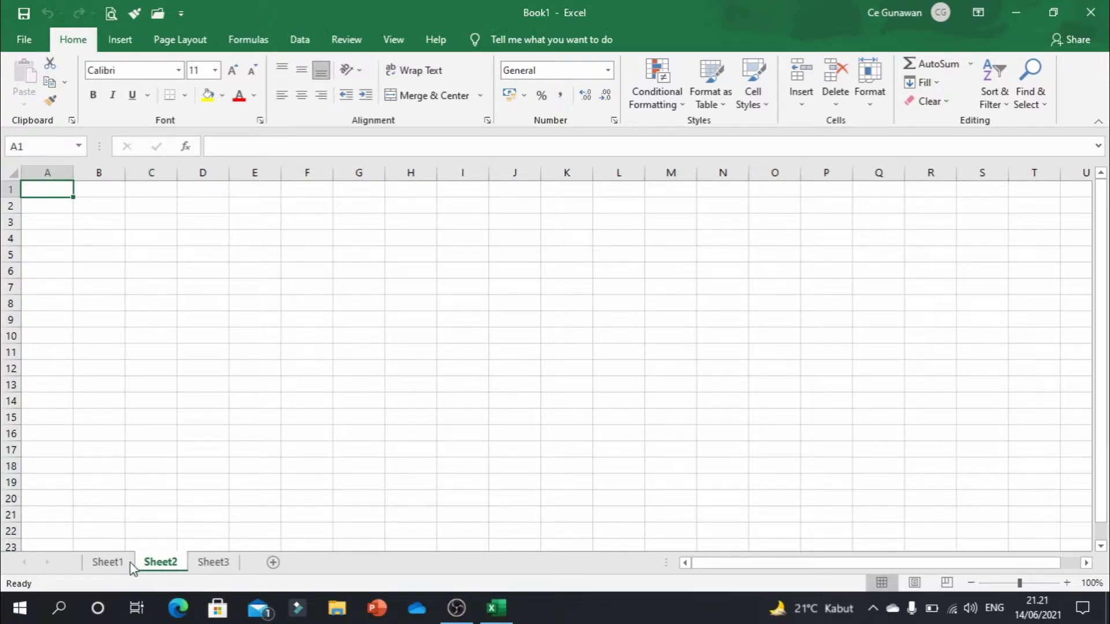
left_click(111, 563)
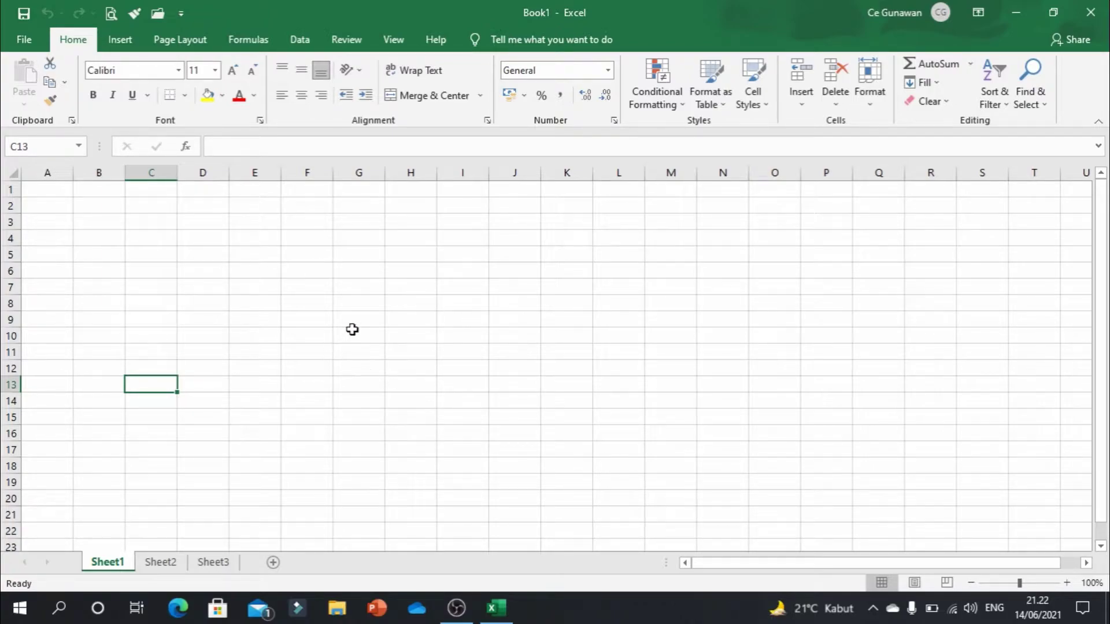
left_click(419, 319)
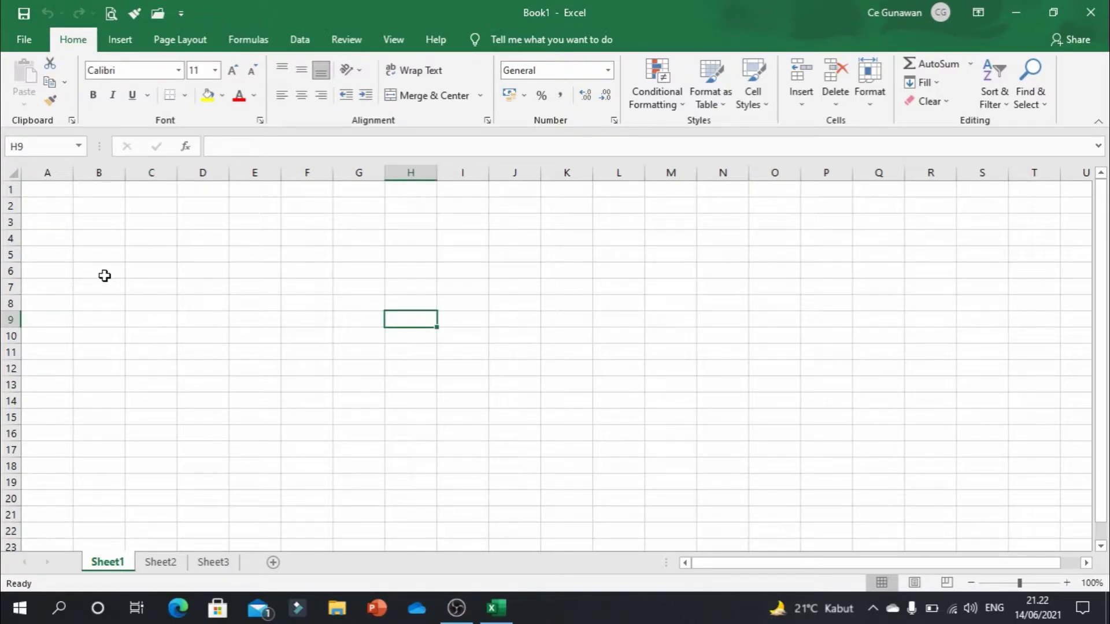
left_click_drag(42, 203, 442, 268)
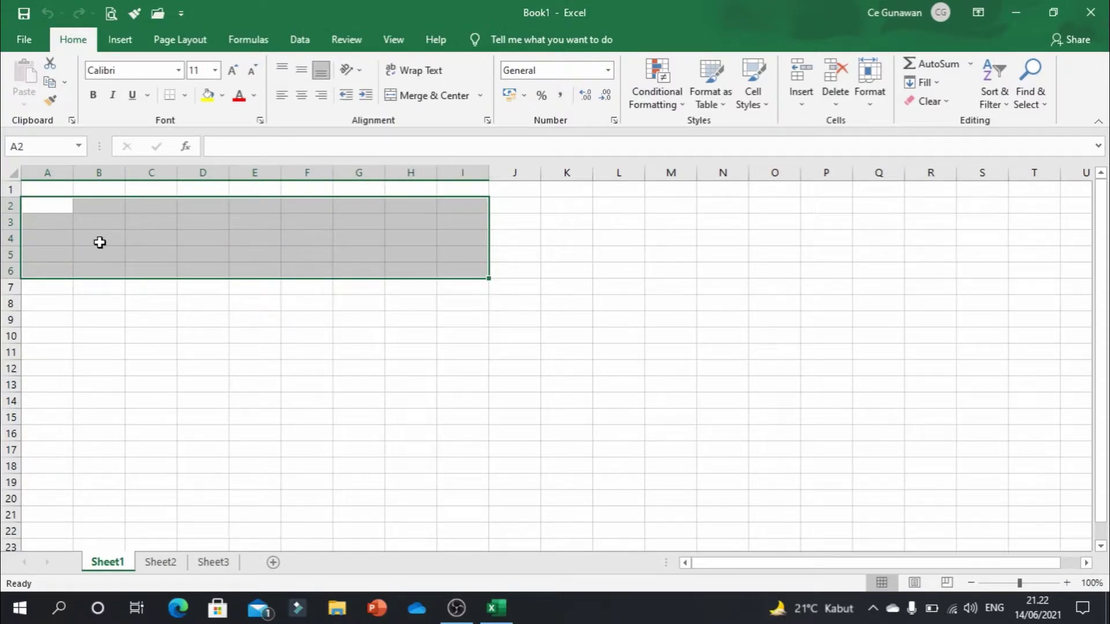
left_click(295, 290)
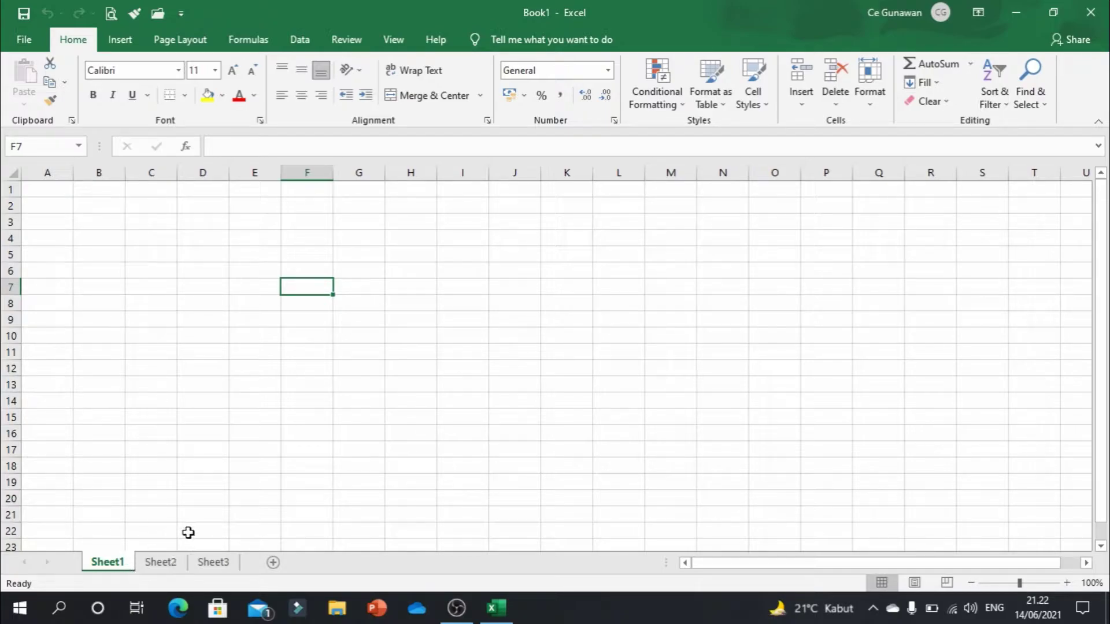
left_click_drag(116, 570, 209, 526)
mouse_move(210, 526)
left_mouse_down()
mouse_move(186, 519)
mouse_move(204, 521)
left_mouse_up()
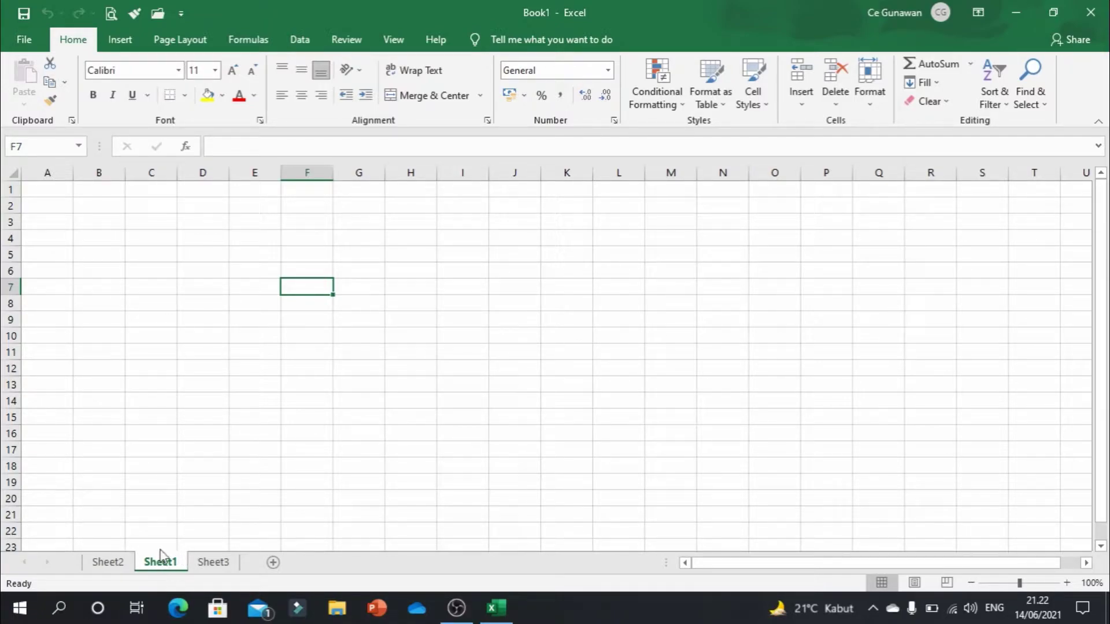
left_click_drag(166, 570, 103, 526)
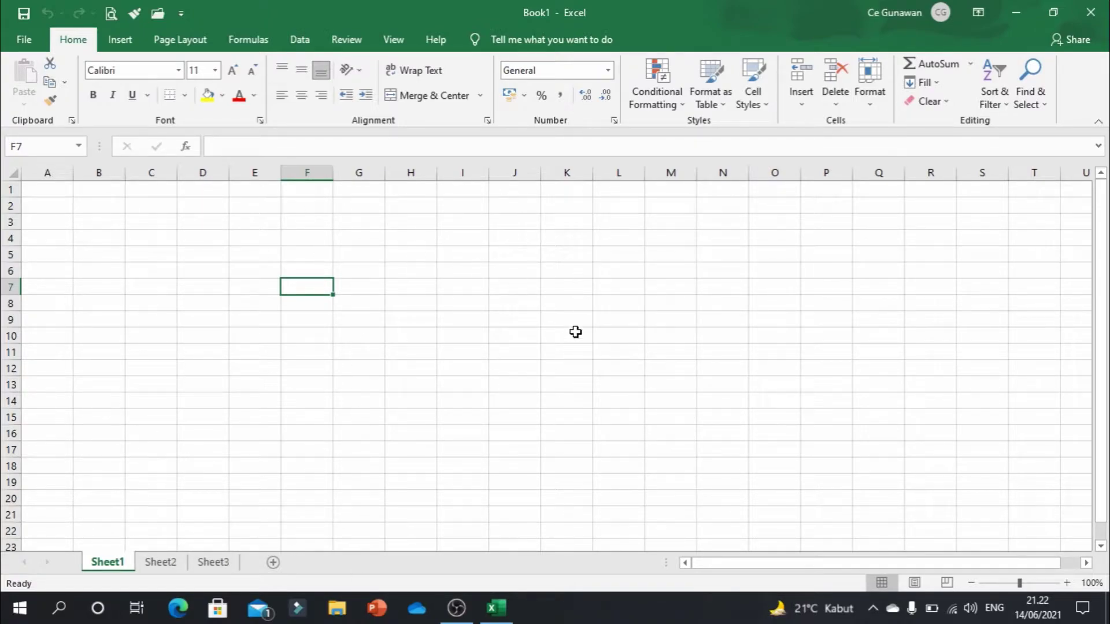
left_click(473, 235)
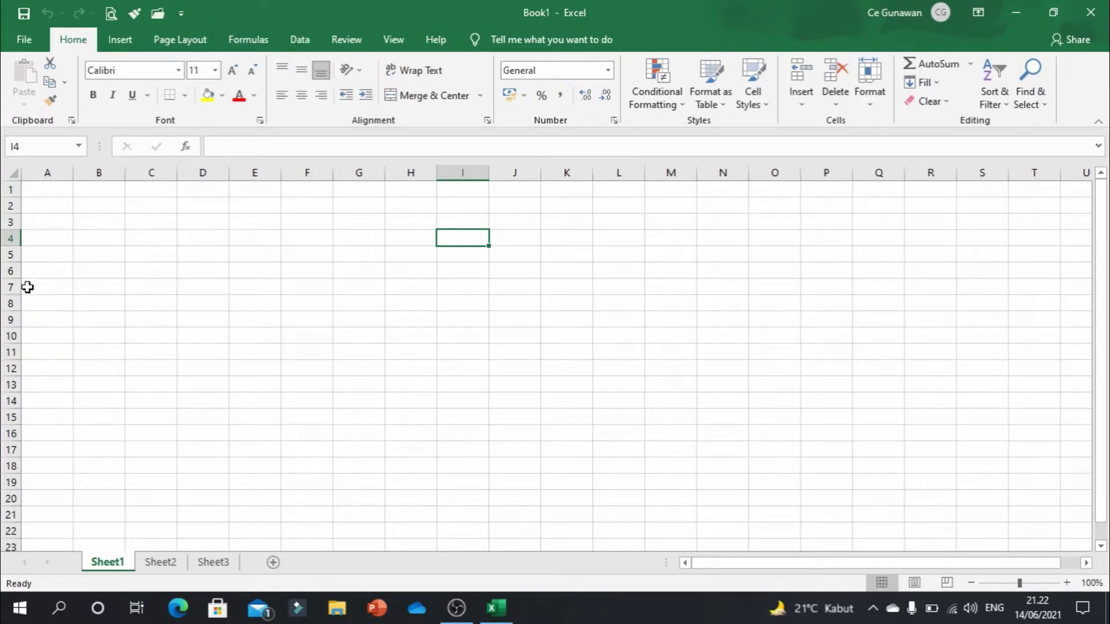
left_click(56, 169)
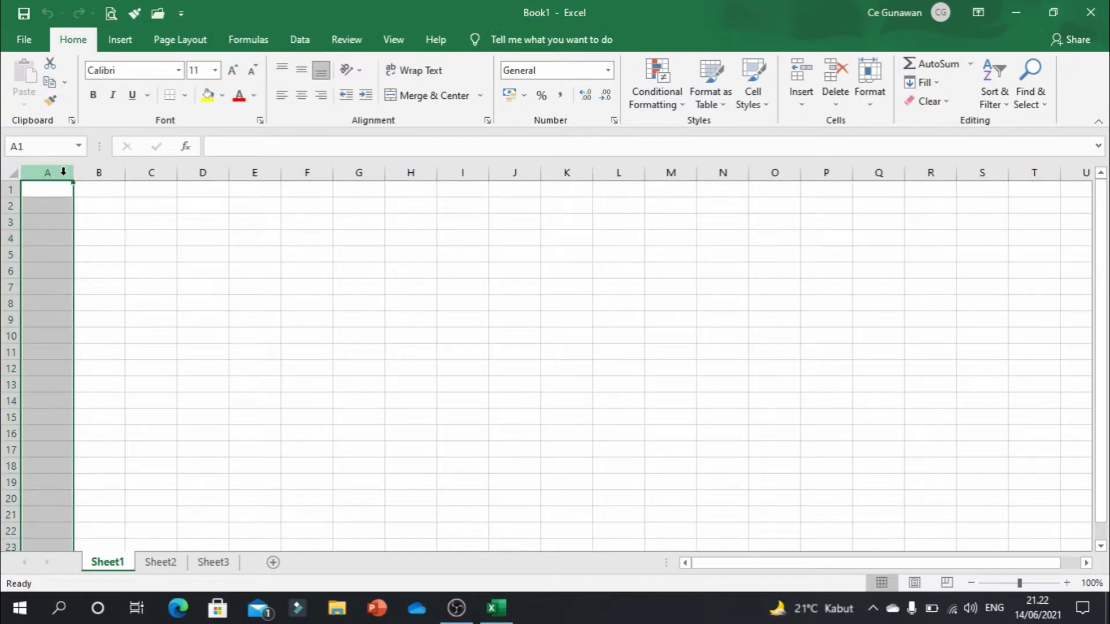
left_click(98, 172)
left_click(153, 171)
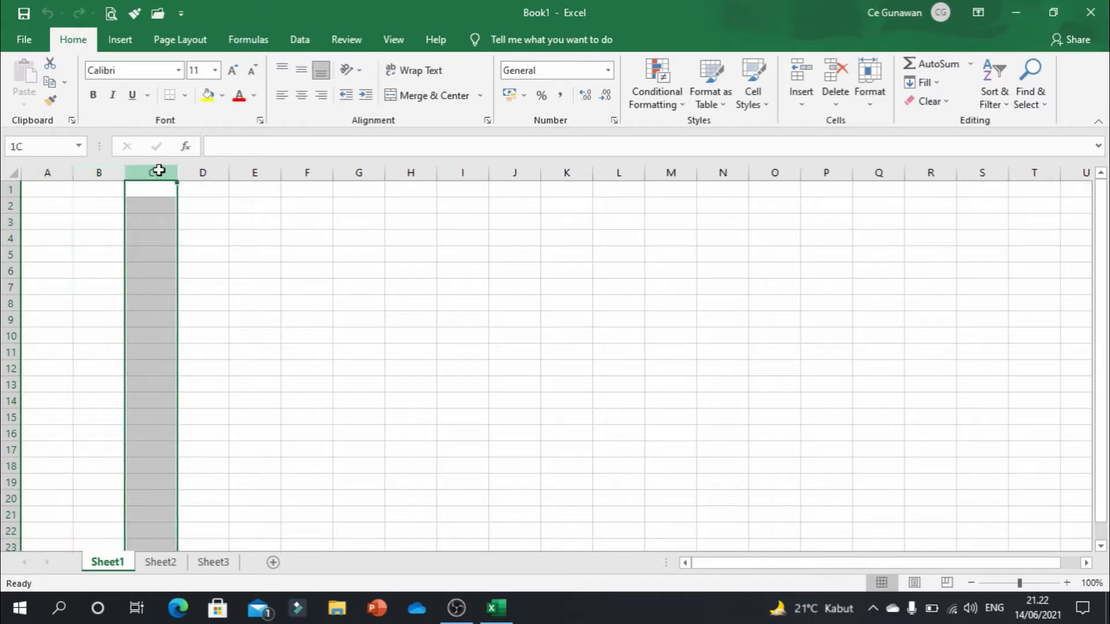
left_click(212, 169)
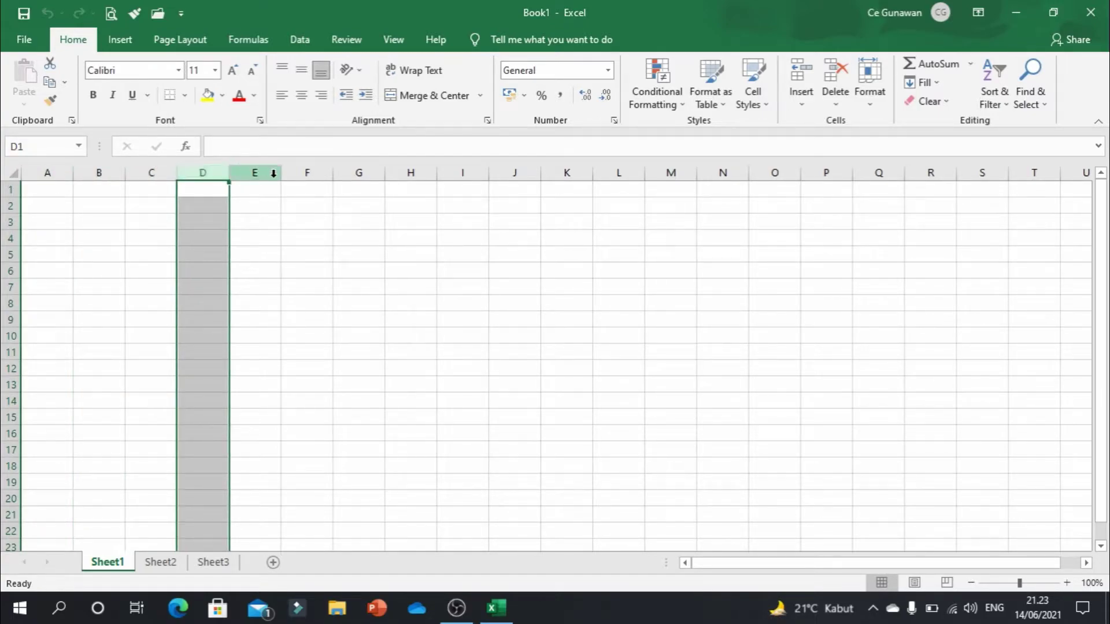
left_click(46, 193)
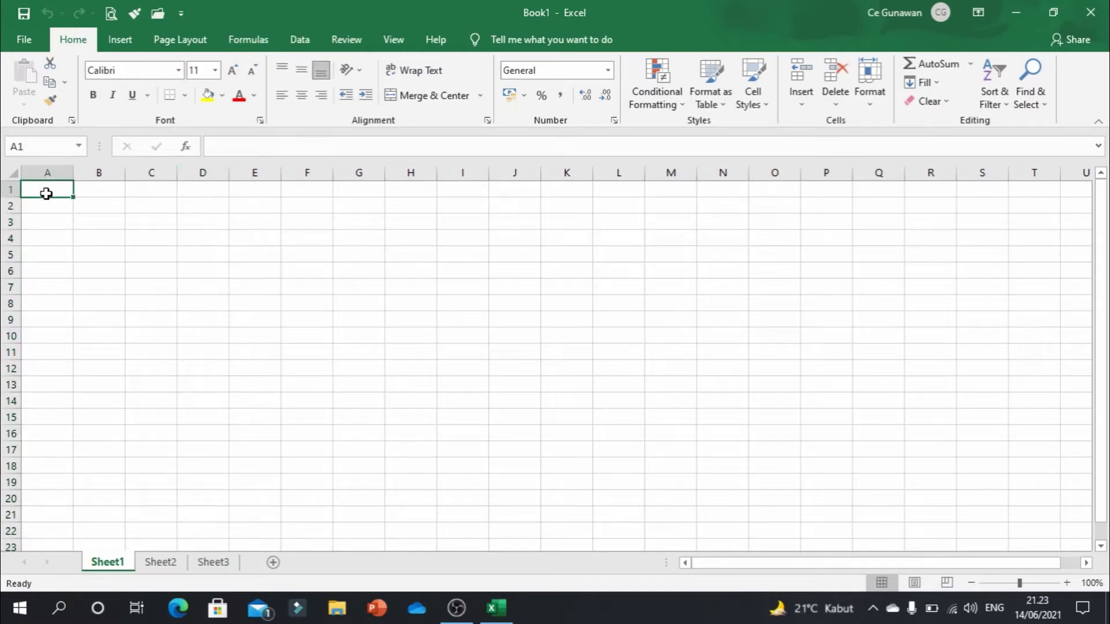
mouse_move(793, 559)
left_mouse_down()
mouse_move(895, 563)
mouse_move(712, 560)
left_mouse_up()
key("ctrl+Right")
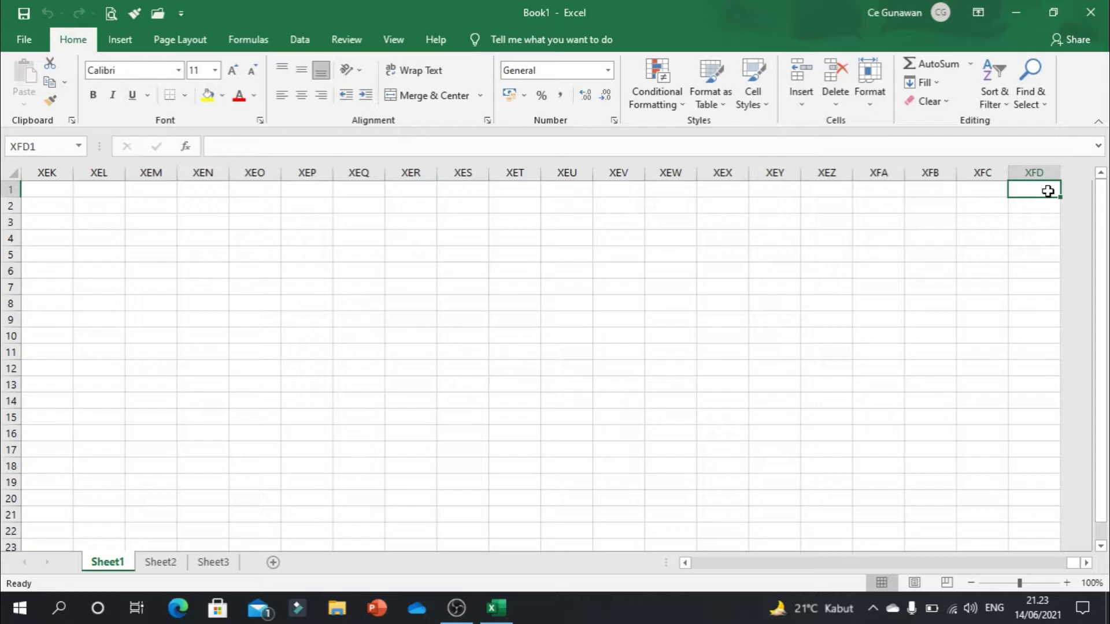
key("ctrl+Home")
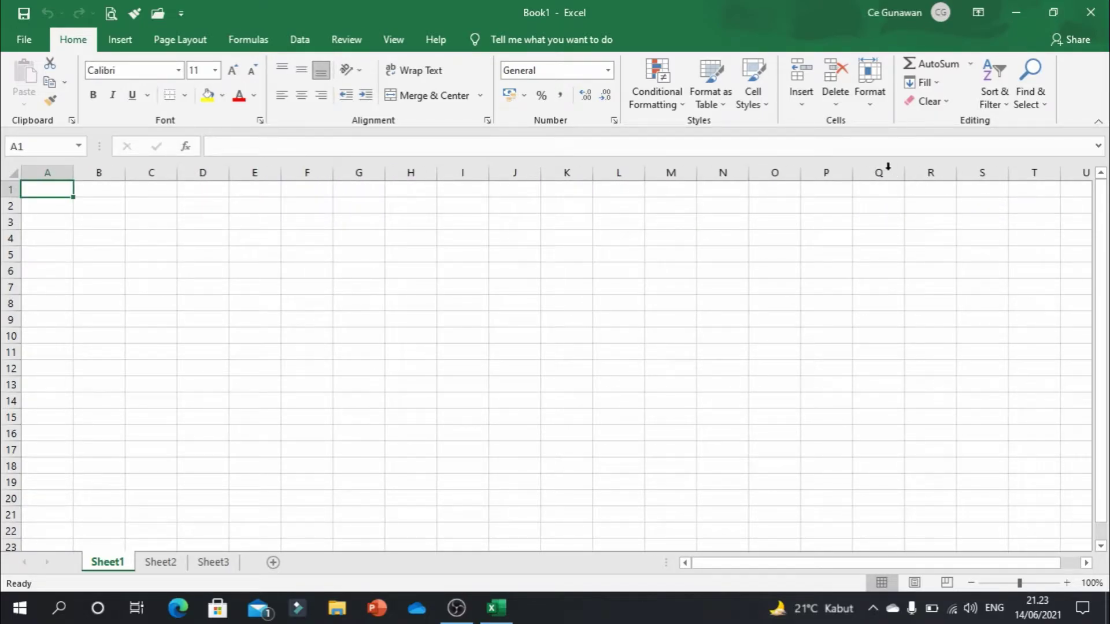
left_click(55, 173)
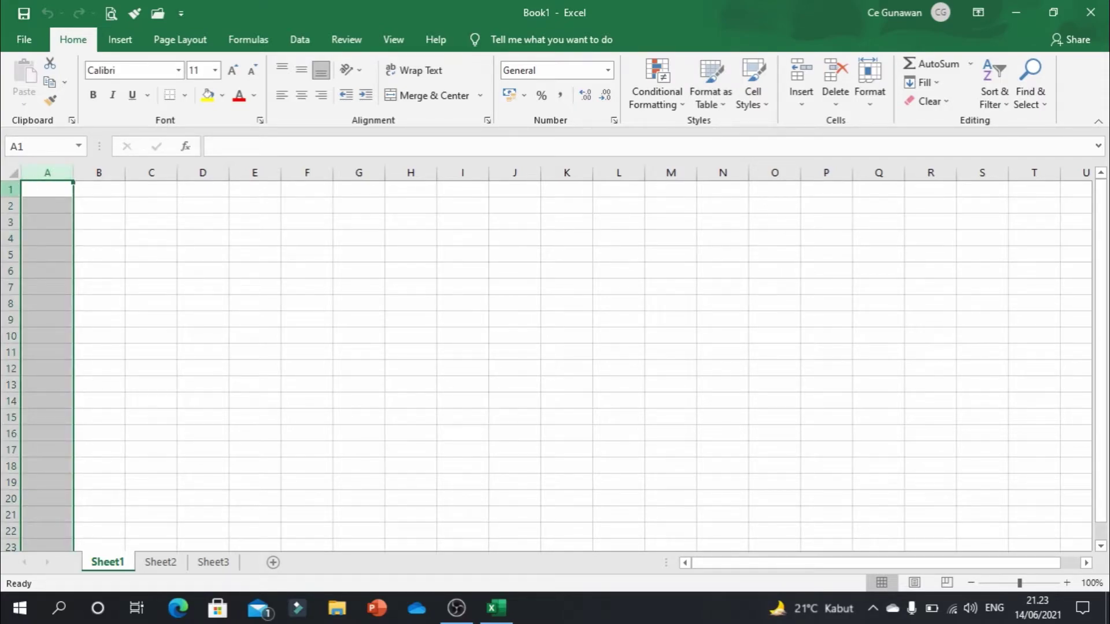
left_click(3, 189)
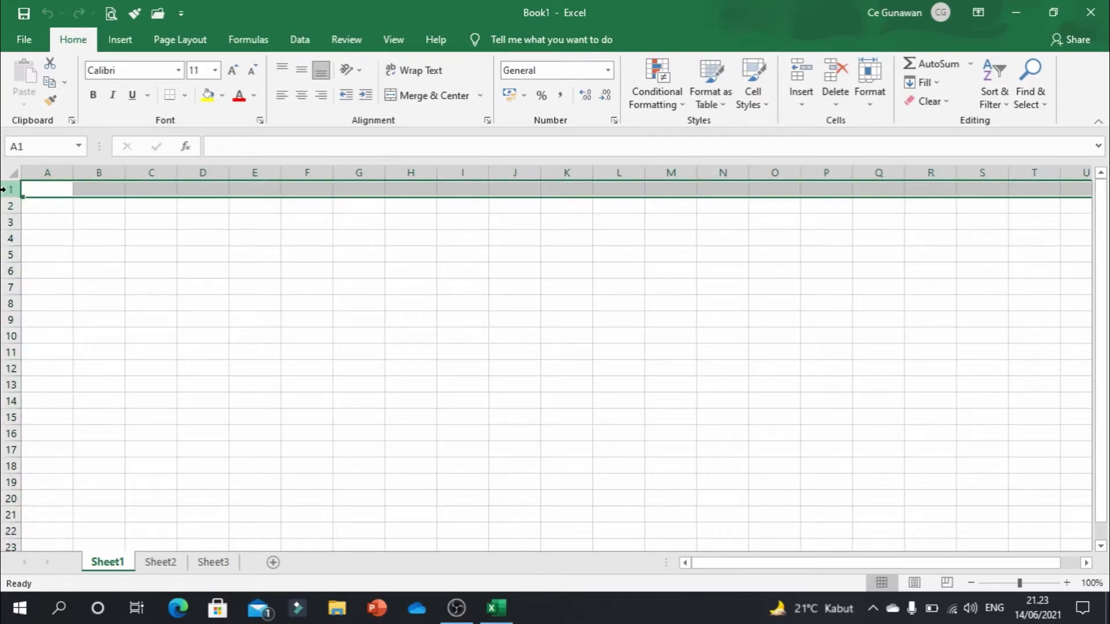
left_click(40, 172)
left_click(91, 169)
left_click(153, 169)
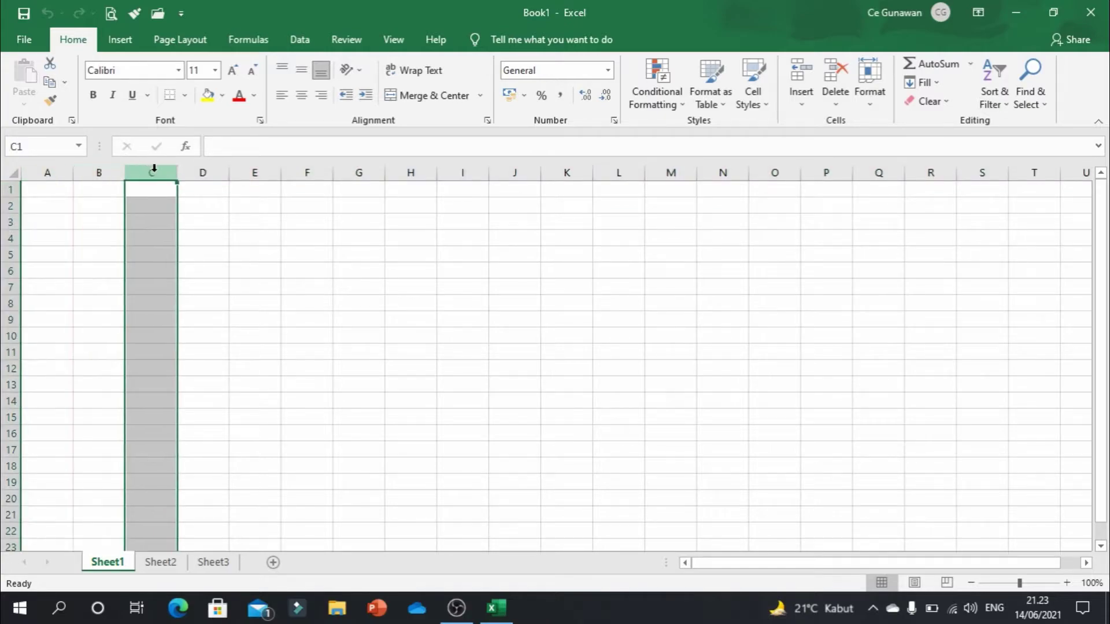
left_click(11, 188)
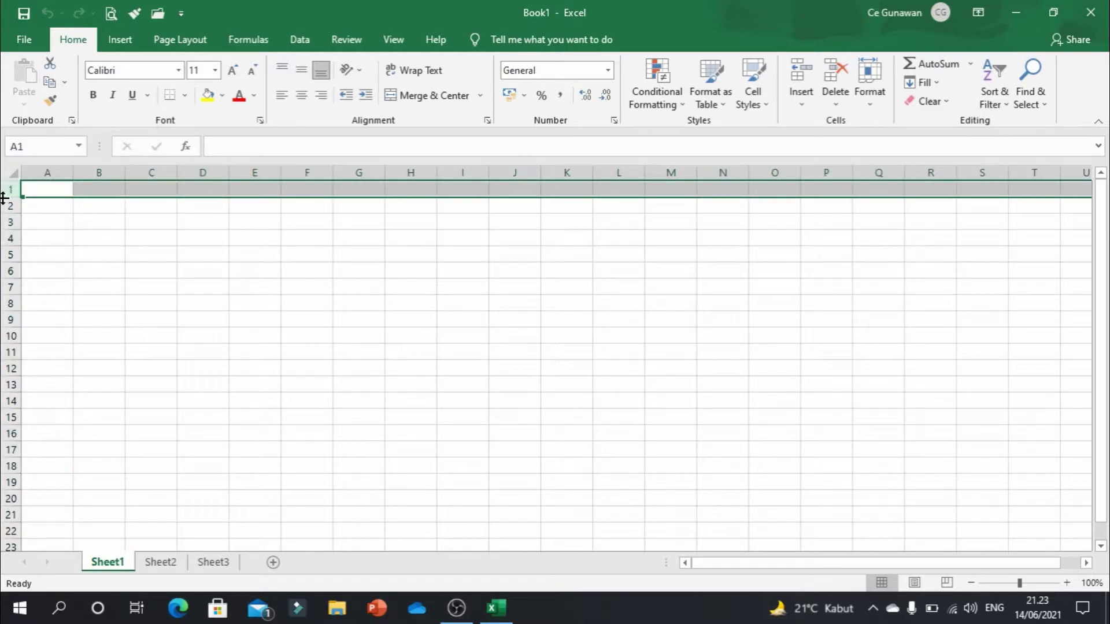
left_click(9, 205)
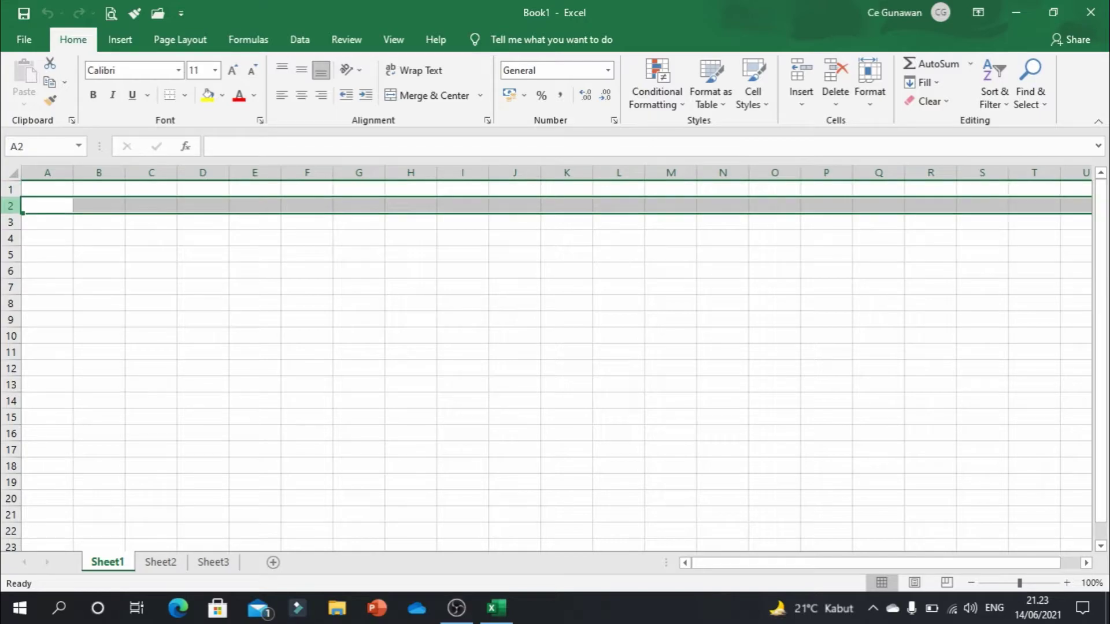
left_click(7, 189)
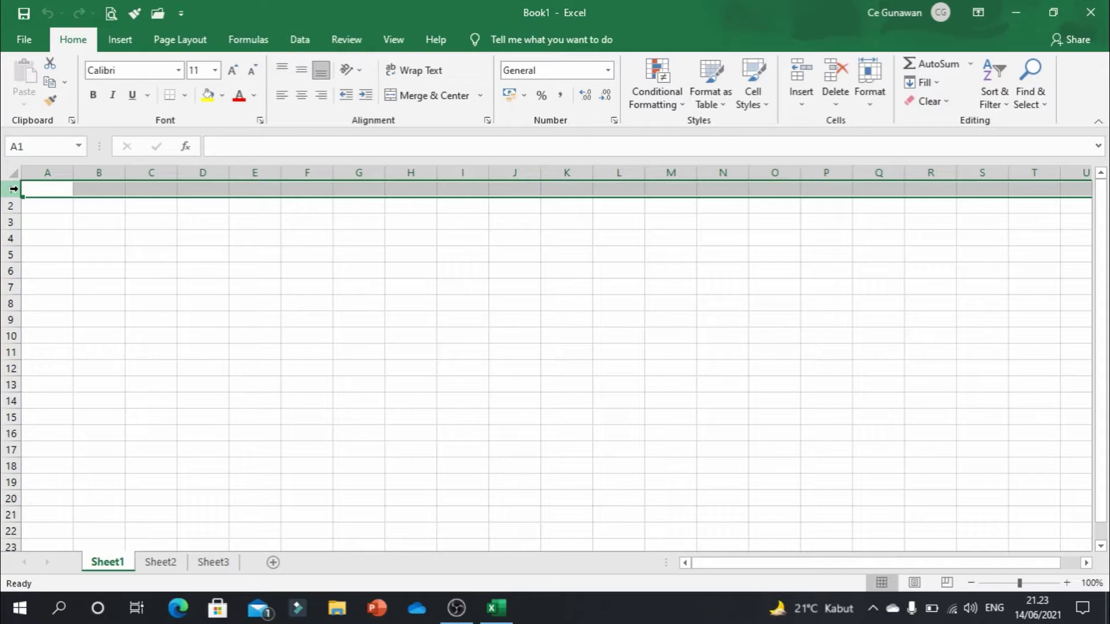
left_click(29, 188)
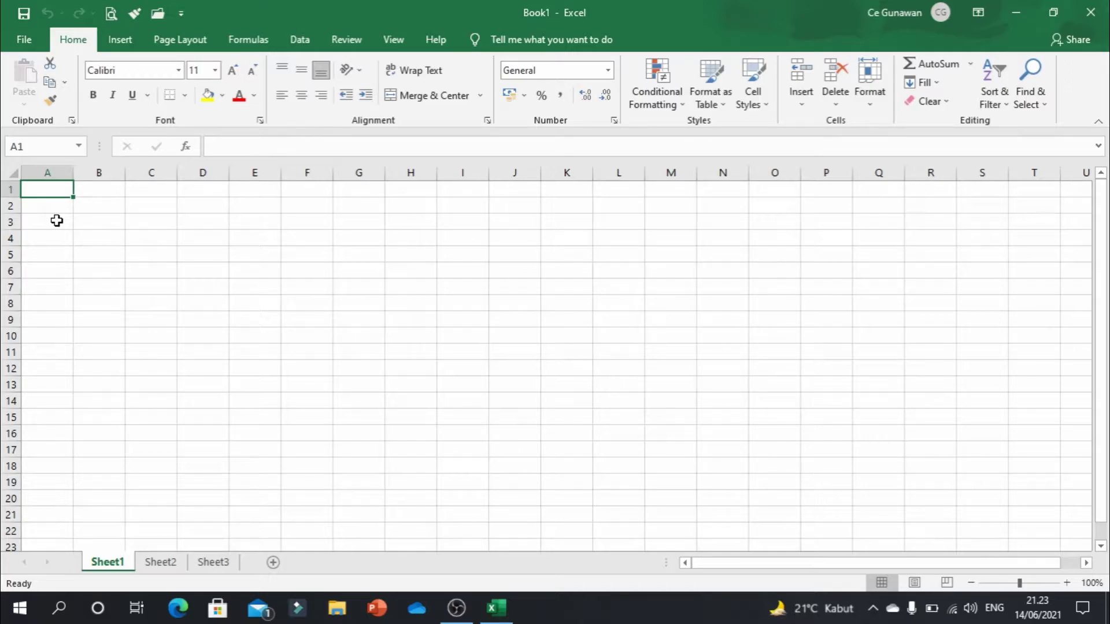
key("ctrl+Down")
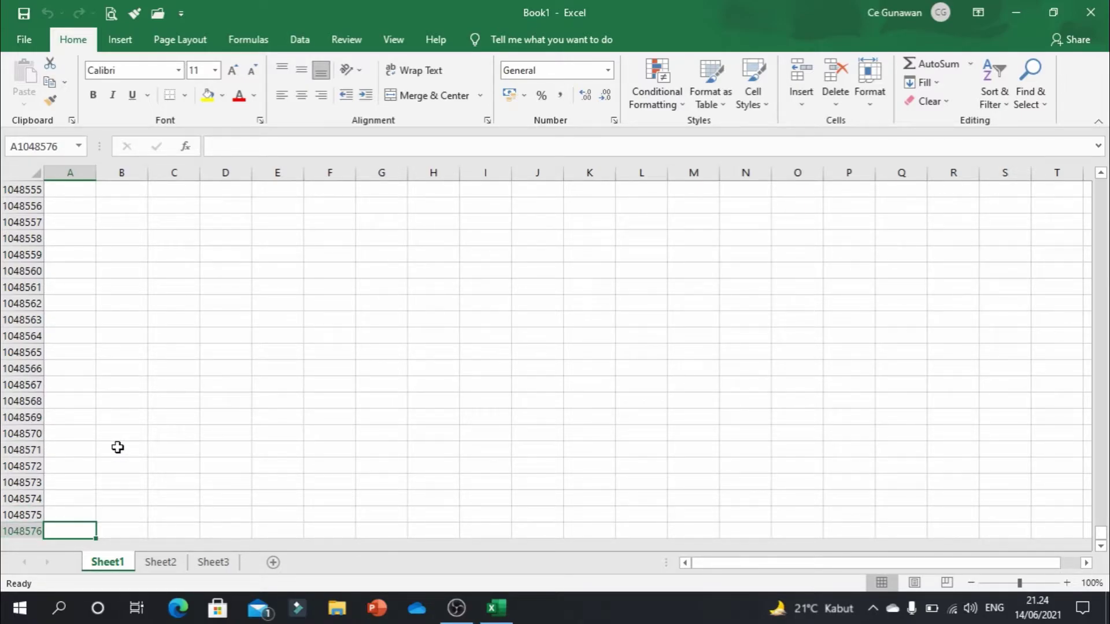
key("ctrl+Up")
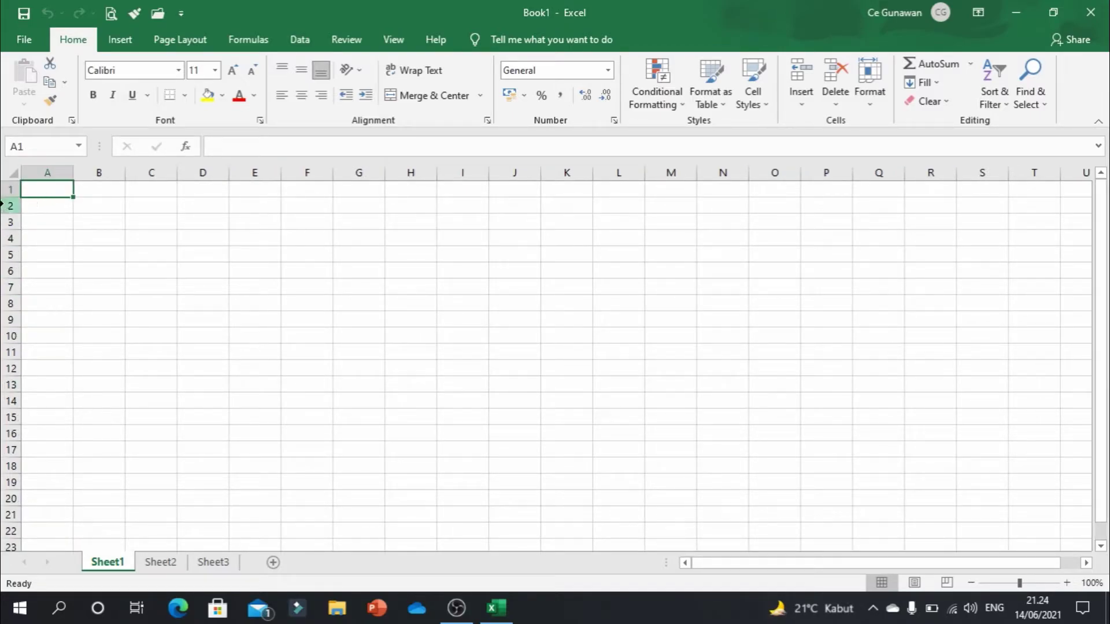
left_click(7, 189)
left_click(8, 206)
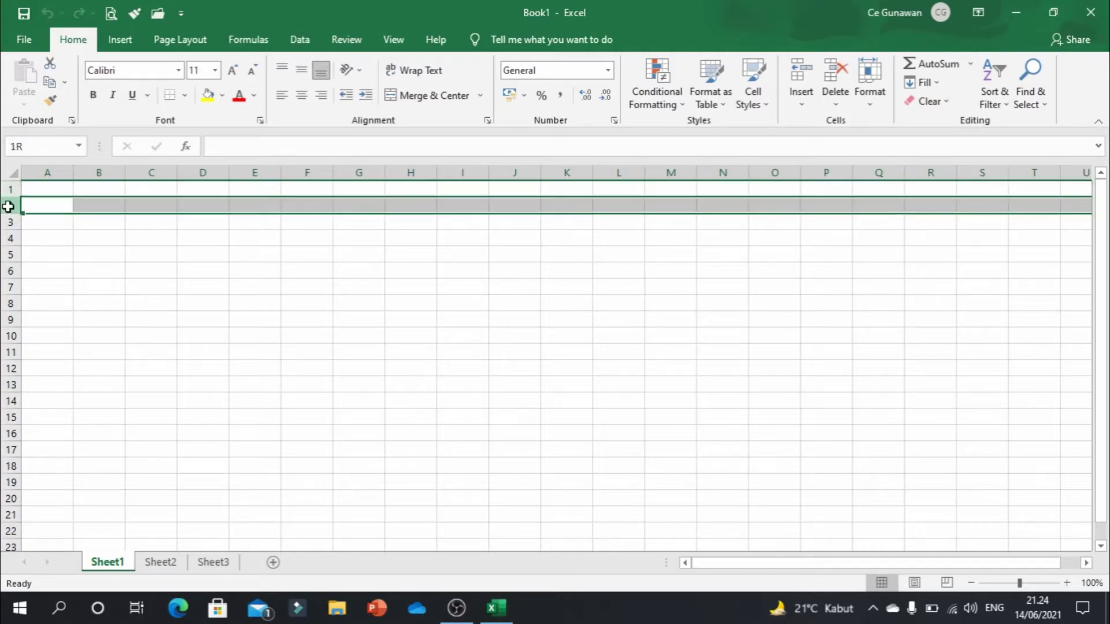
left_click(7, 223)
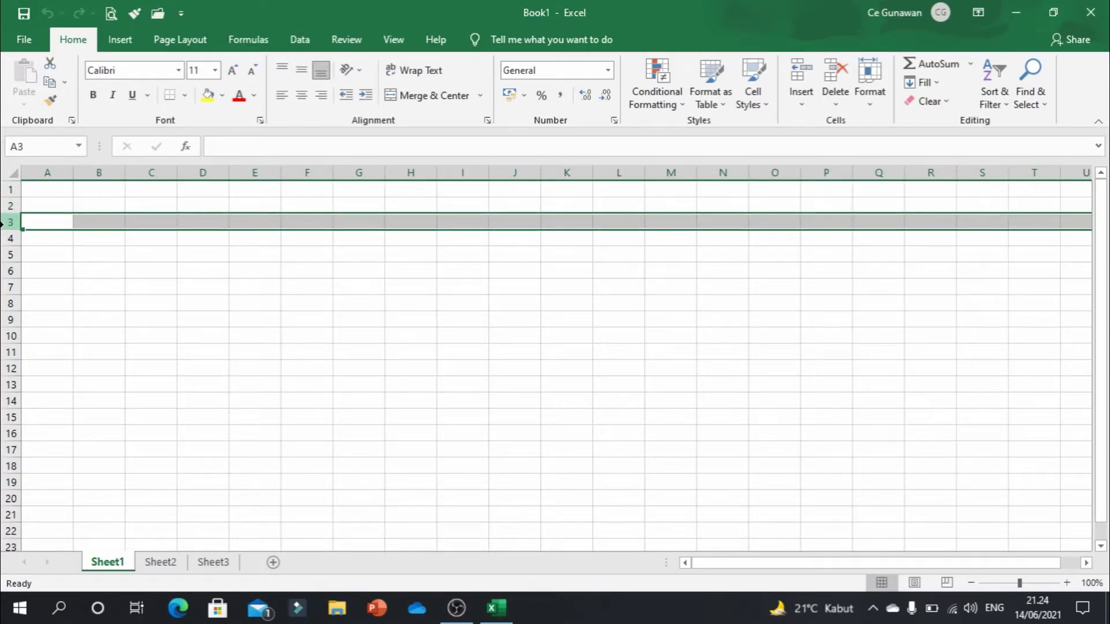
left_click(48, 168)
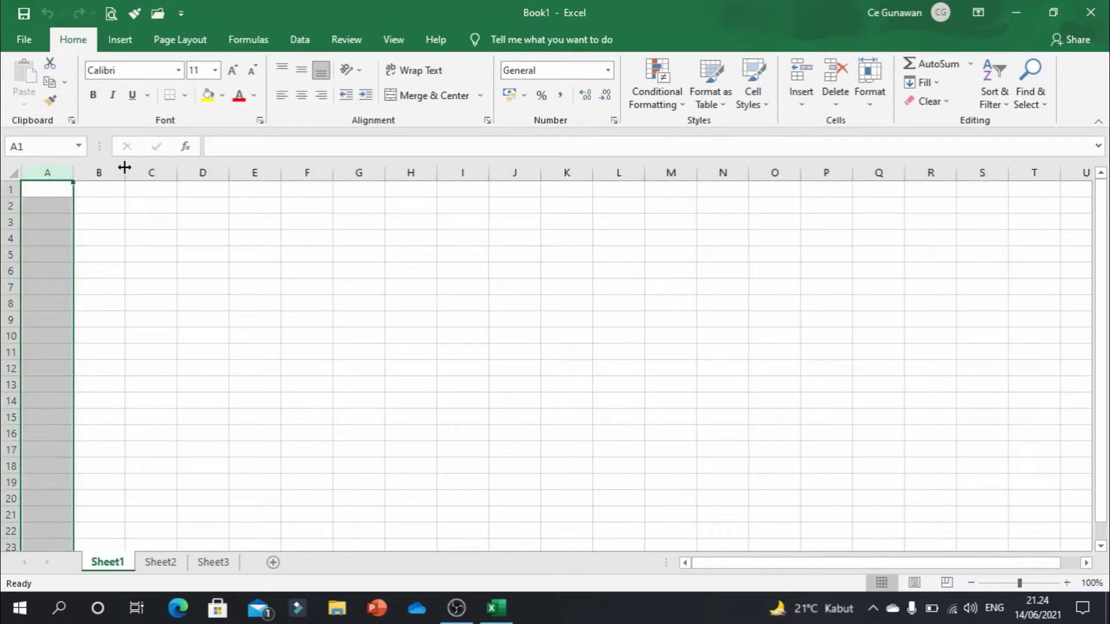
left_click(101, 169)
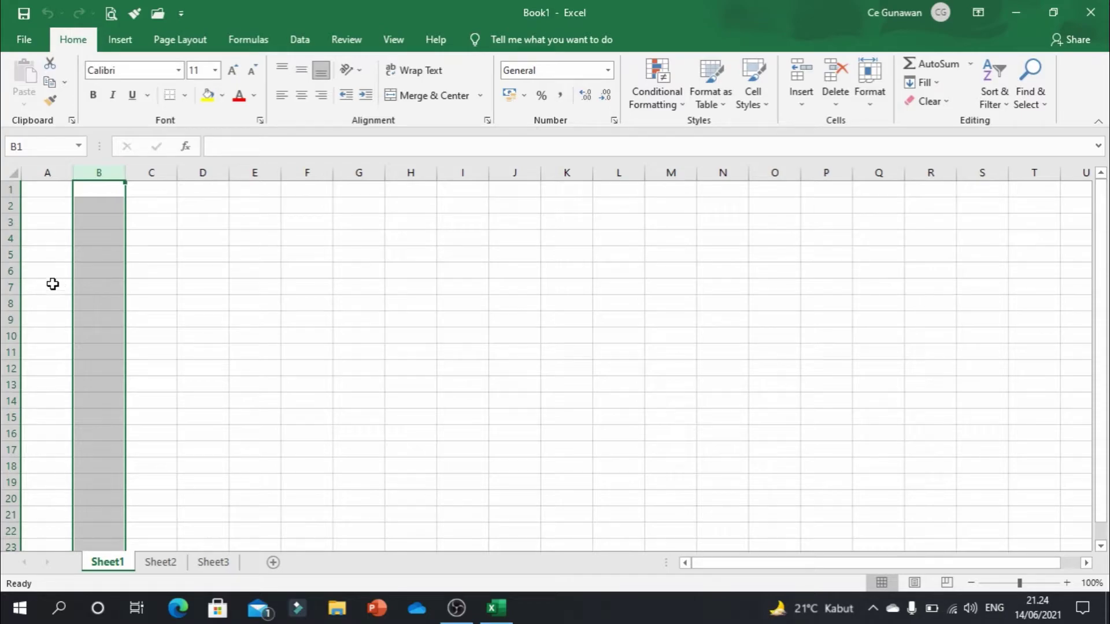
left_click(10, 191)
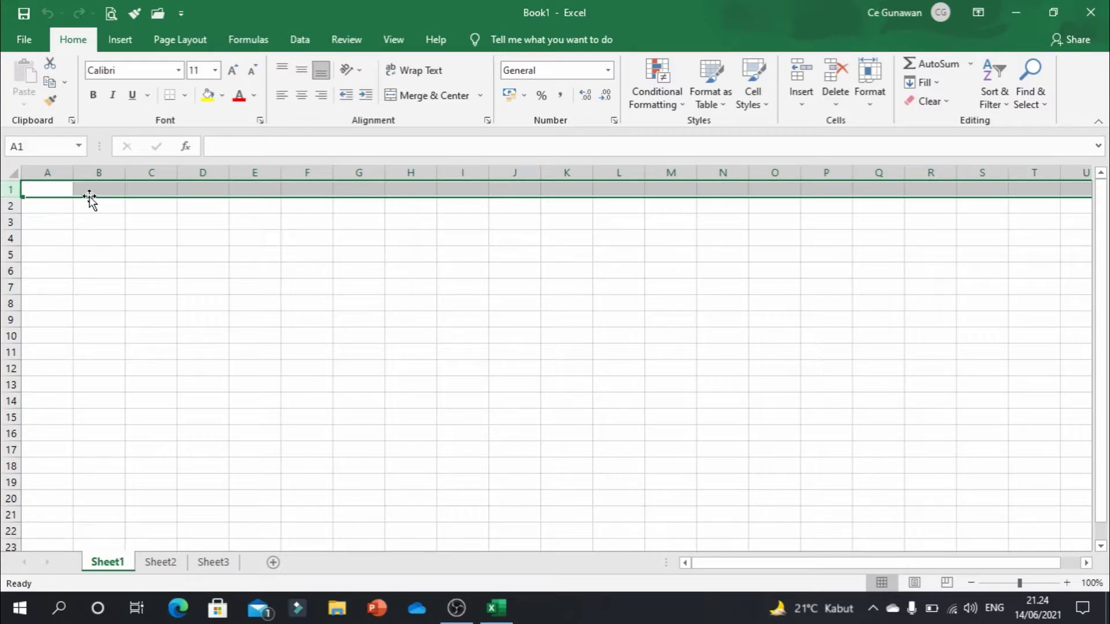
left_click(51, 187)
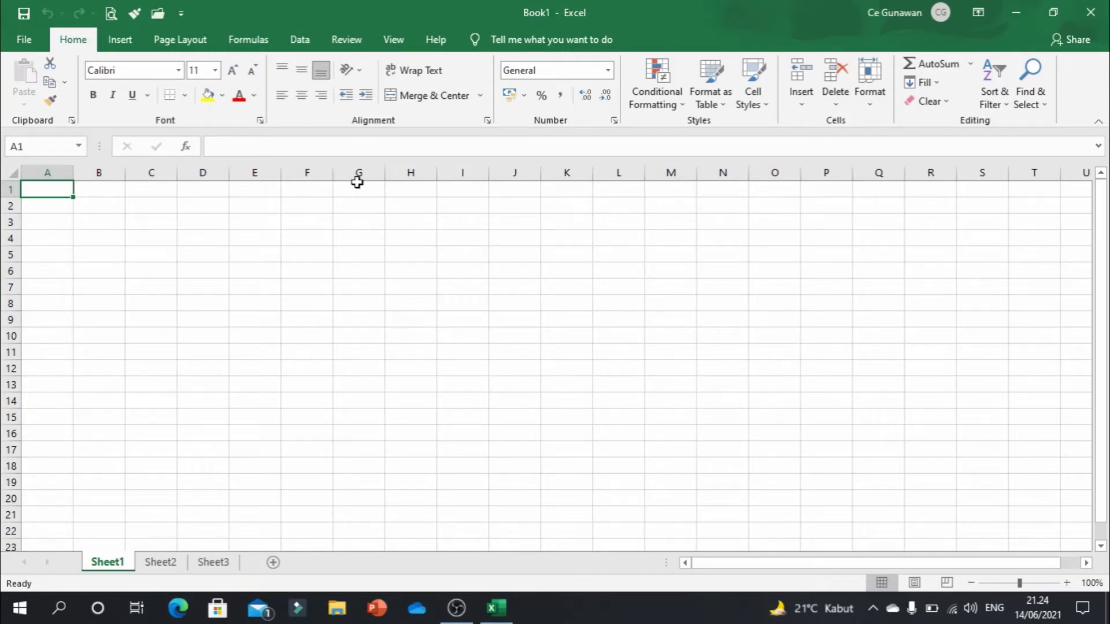
left_click(11, 385)
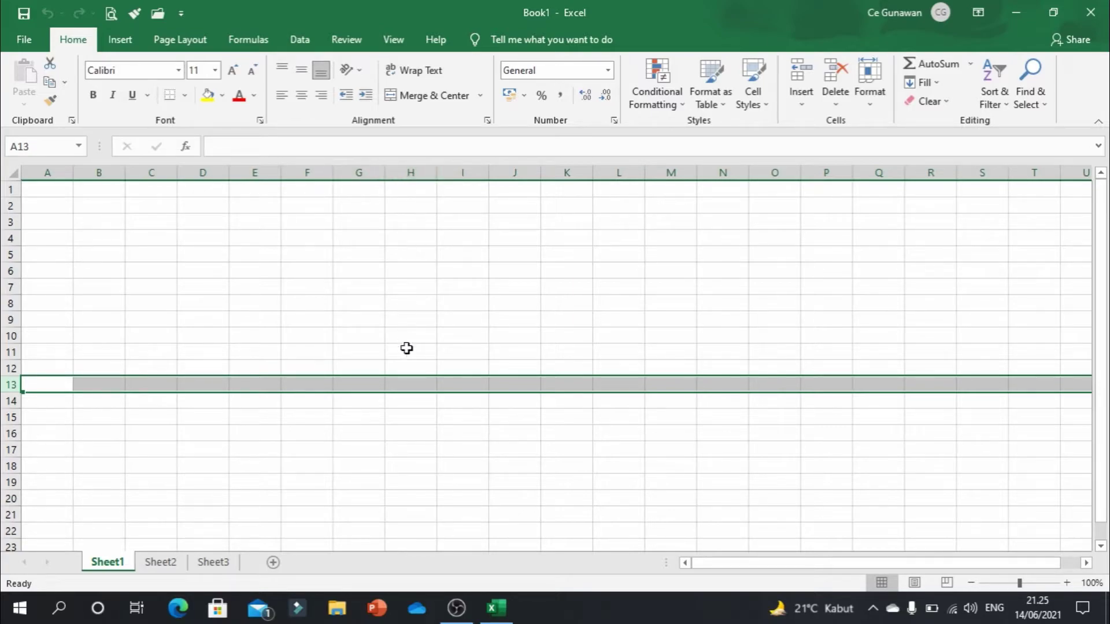
left_click(420, 382)
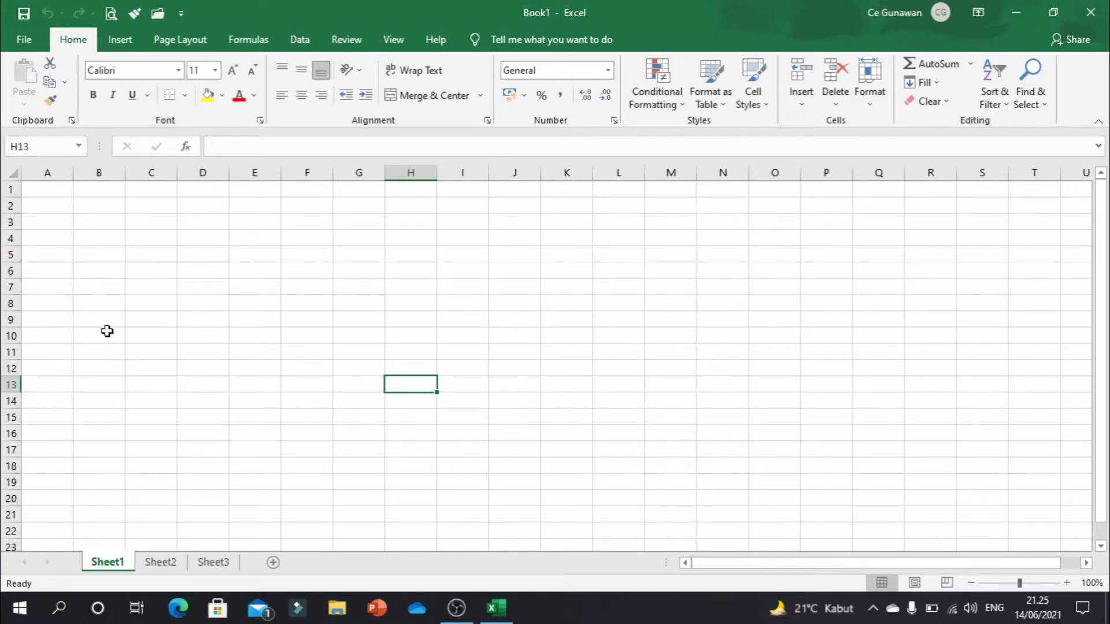
left_click(11, 498)
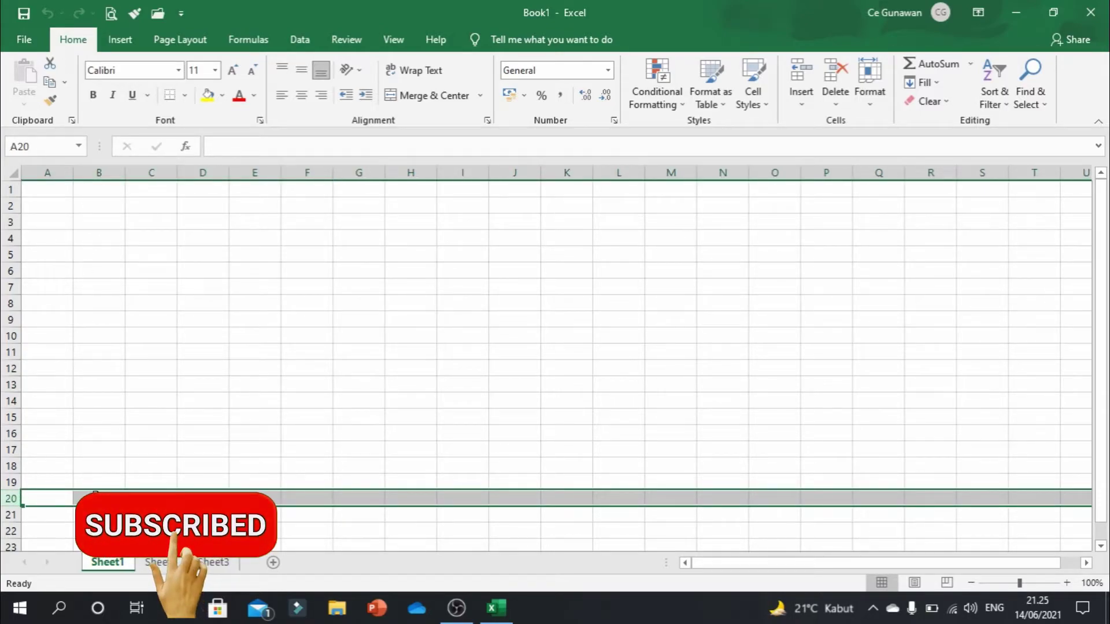
left_click(94, 497)
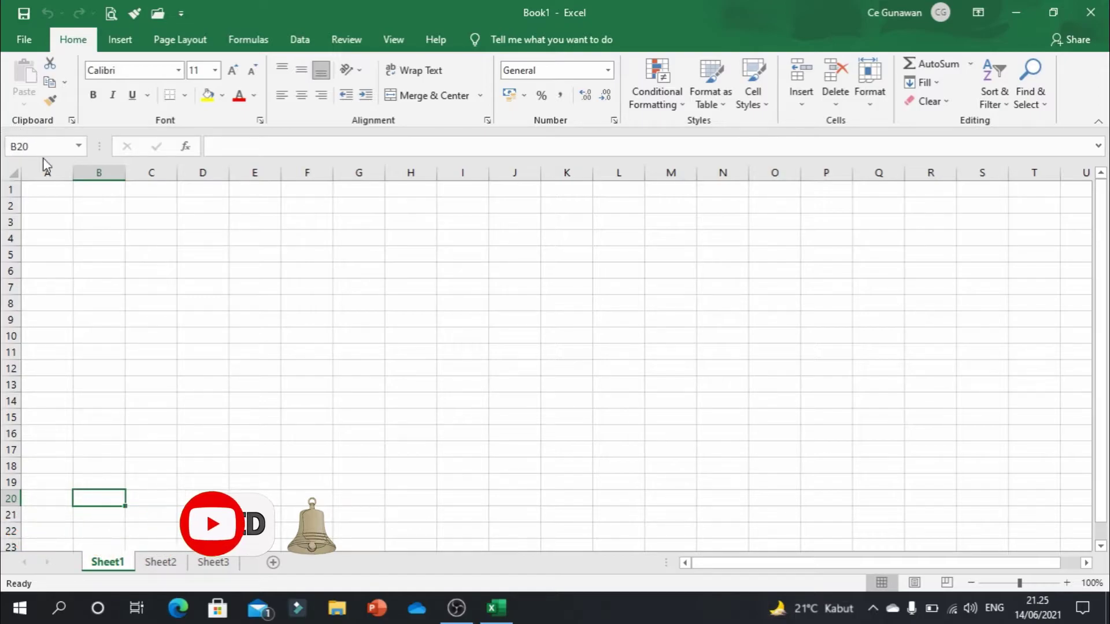
left_click(721, 317)
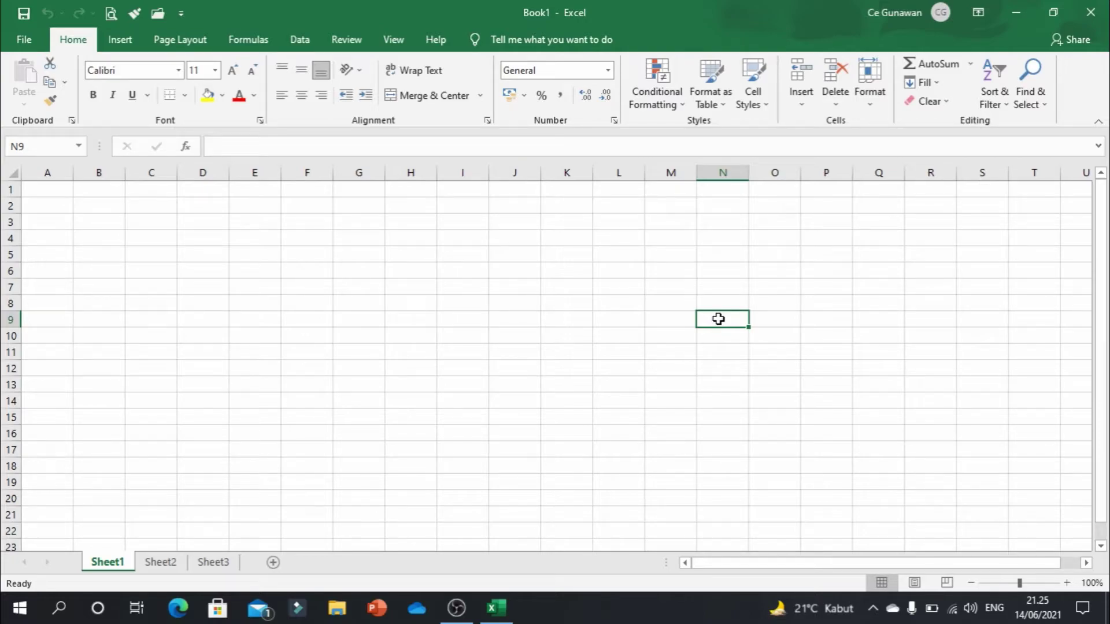
type("gh")
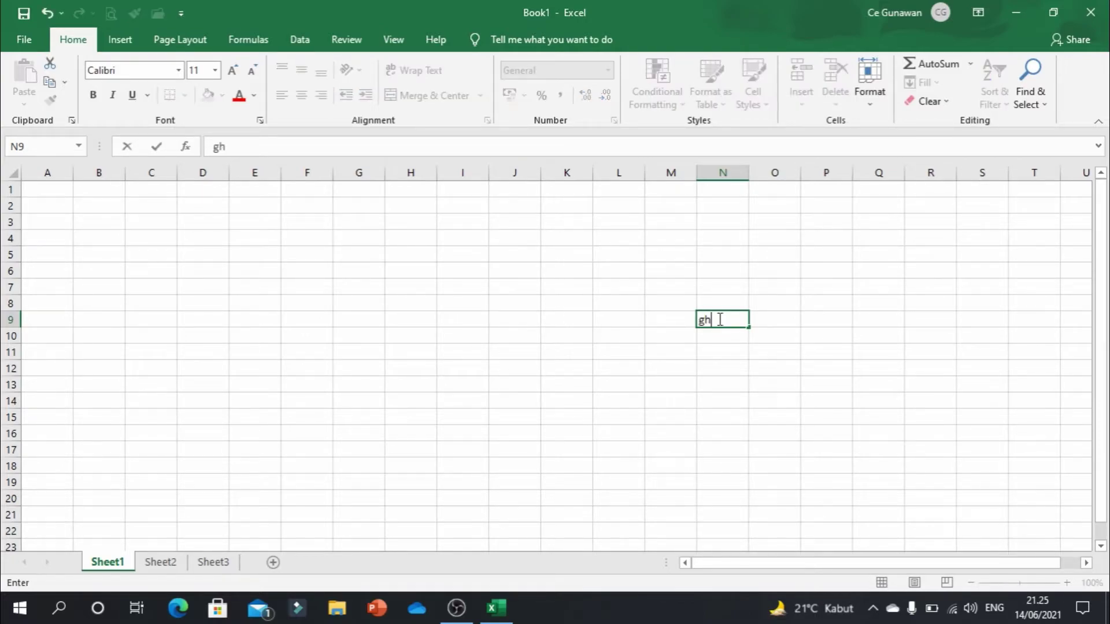
type("ghgh")
key("BackSpace")
key("BackSpace")
key("BackSpace")
key("BackSpace")
key("BackSpace")
left_click(598, 315)
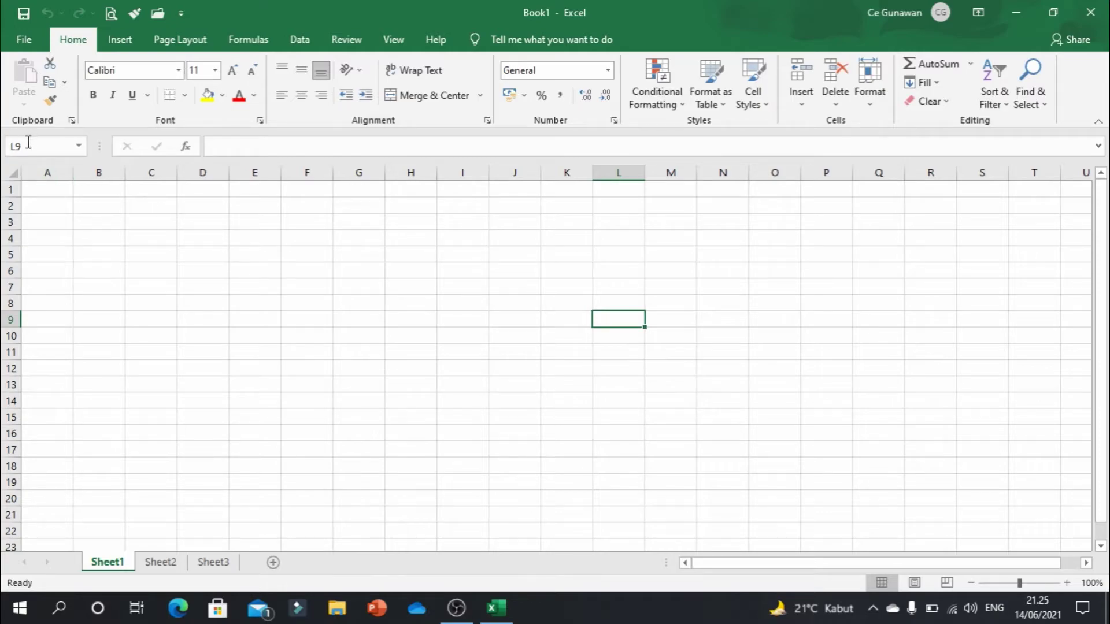
left_click(898, 434)
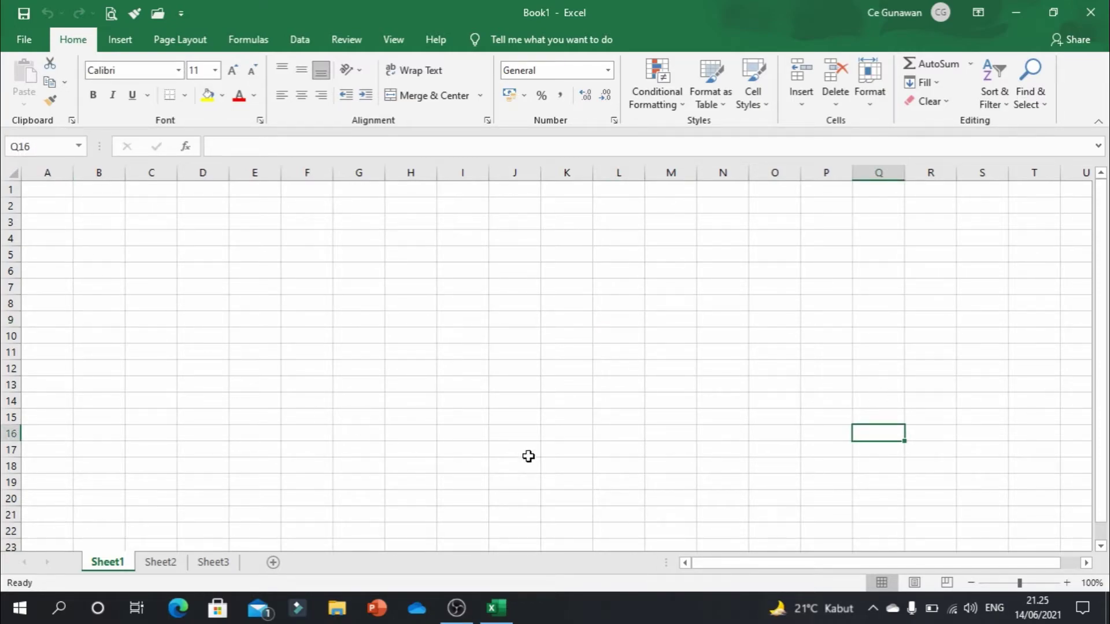
left_click(51, 173)
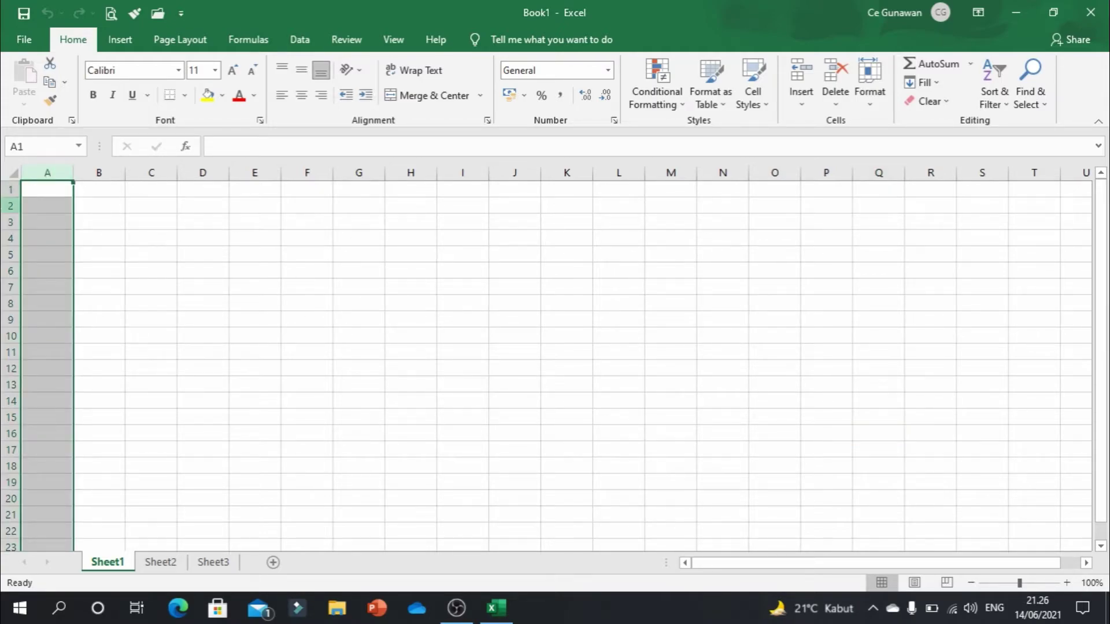
left_click(10, 206)
left_click(48, 172)
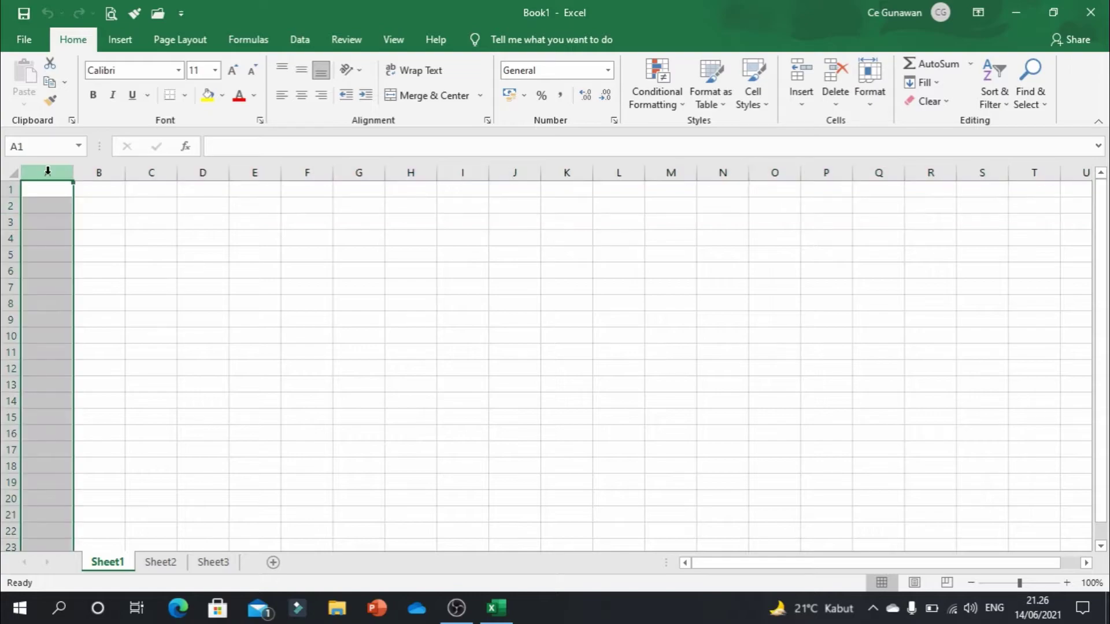
left_click(9, 255)
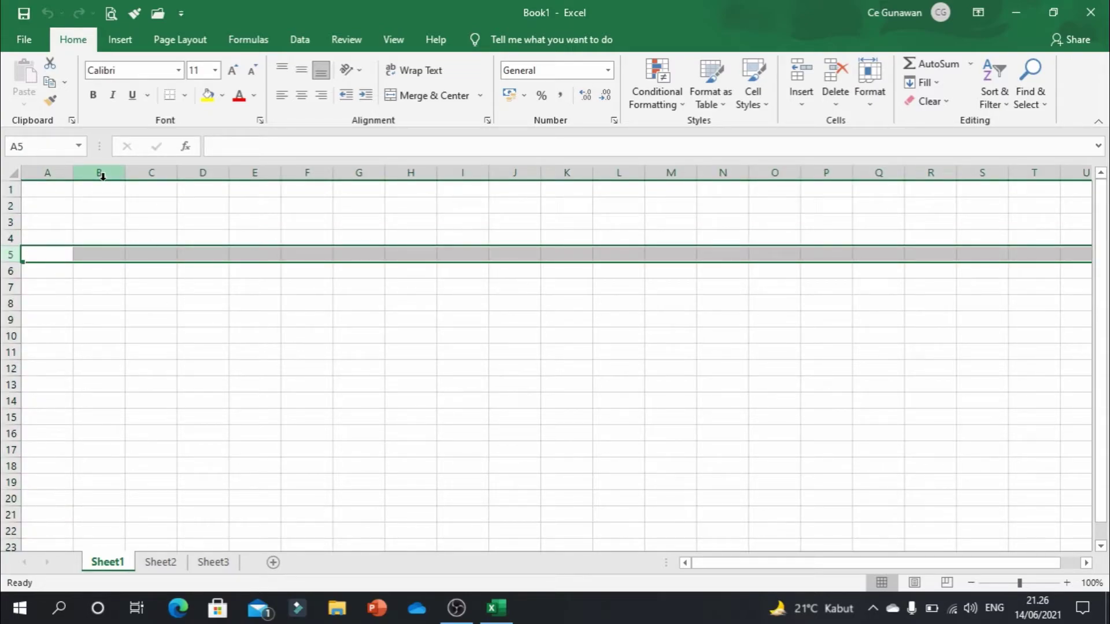
left_click(546, 336)
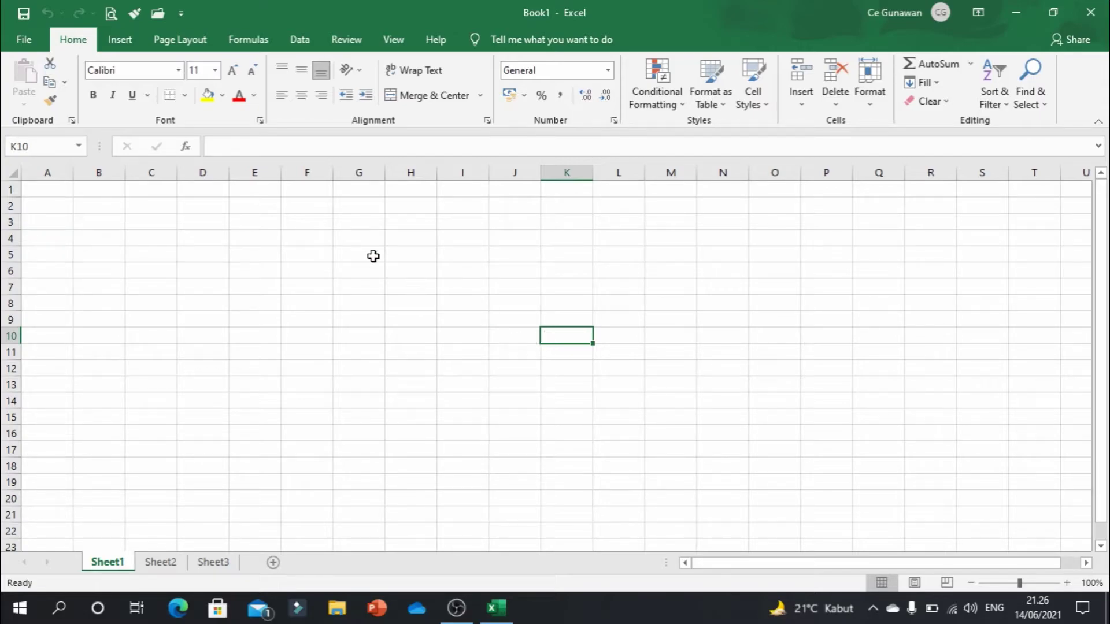
left_click(225, 272)
left_click(733, 325)
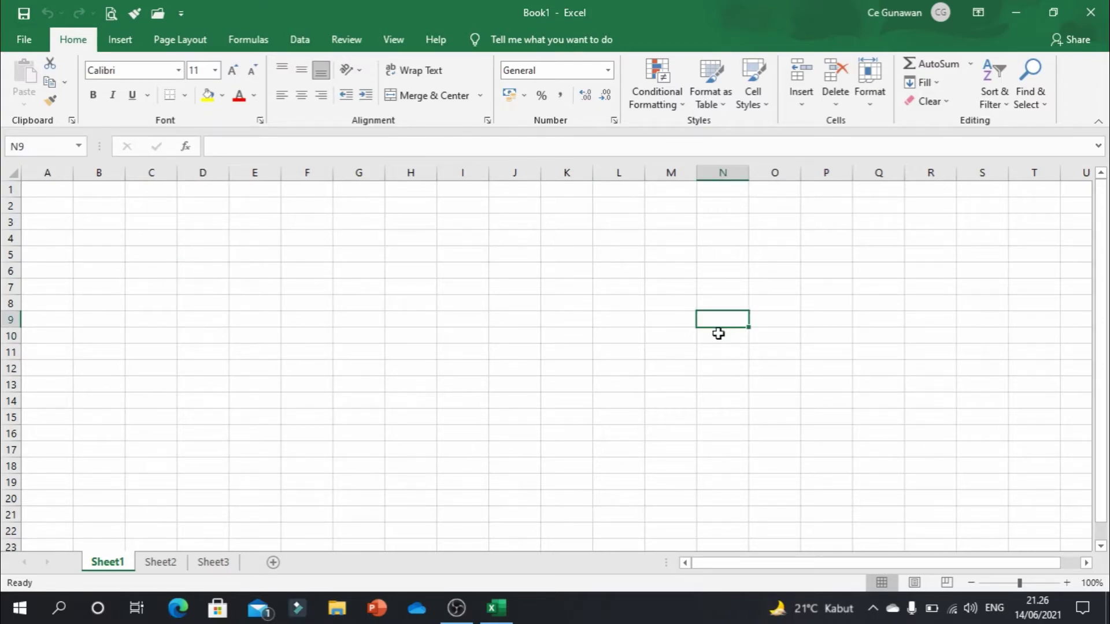
left_click(279, 372)
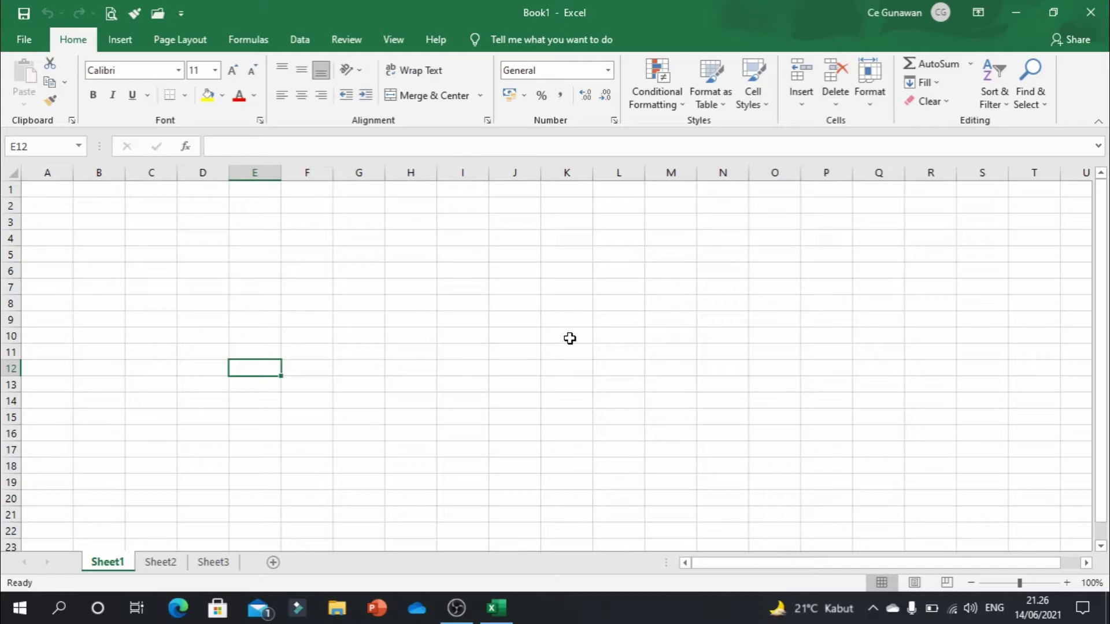
key("Left")
key("Up")
key("Up")
key("Up")
key("Up")
key("Up")
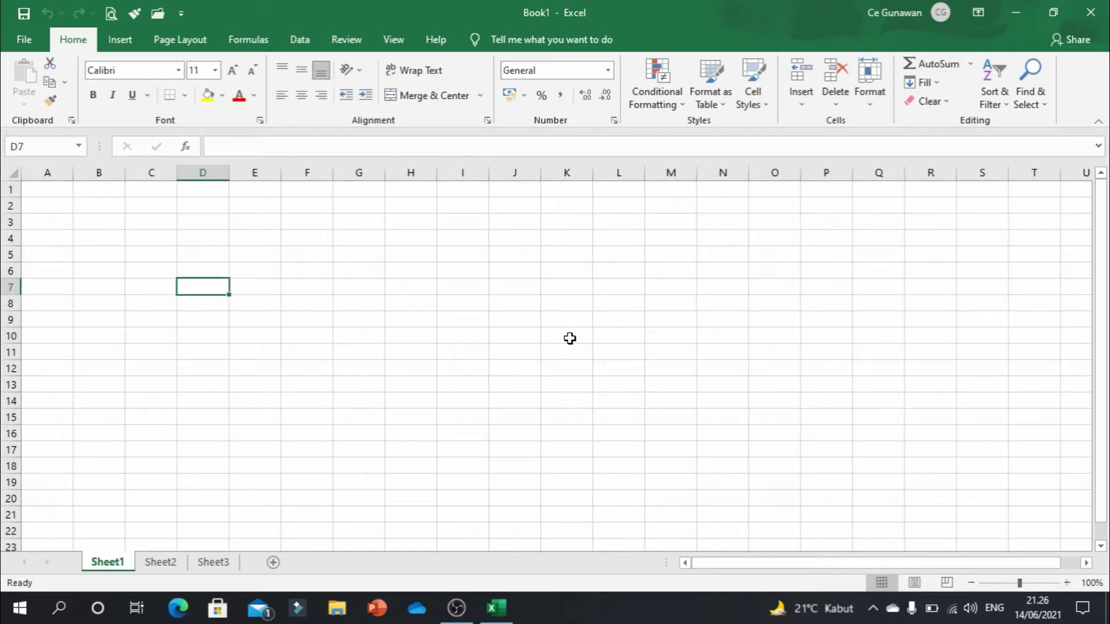
key("Up")
key("Up")
key("Down")
key("Down")
key("Down")
key("Down")
key("Right")
key("Right")
key("Right")
key("Right")
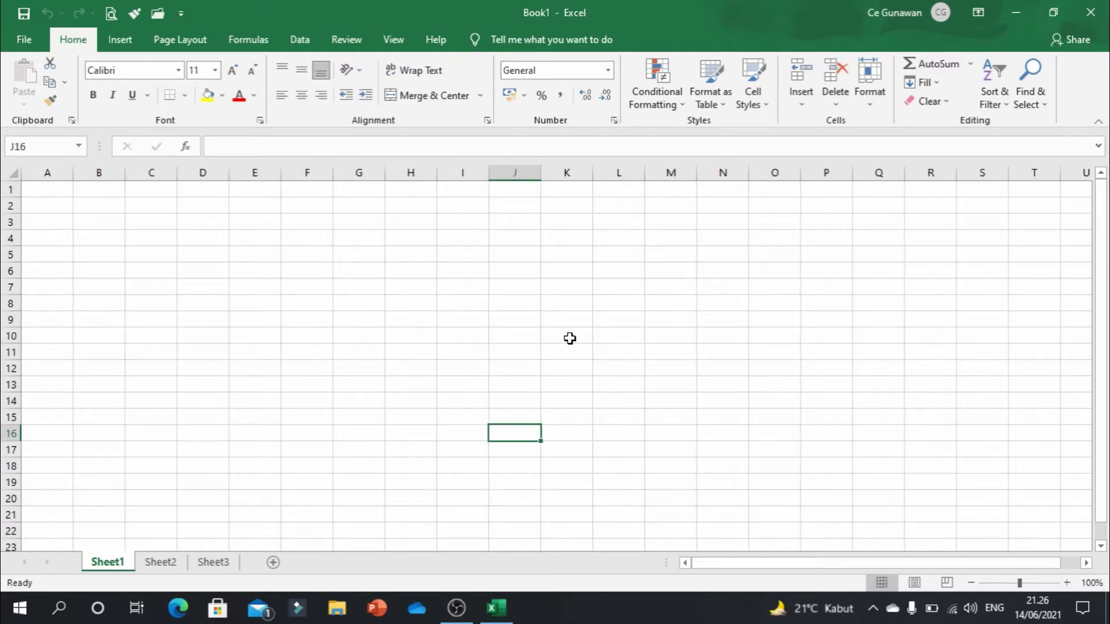
key("Right")
key("Right")
key("Right")
key("Right")
key("Left")
key("Left")
key("Left")
key("Left")
key("Left")
key("Left")
key("Left")
key("Left")
key("Left")
key("Up")
key("Up")
key("Up")
key("Up")
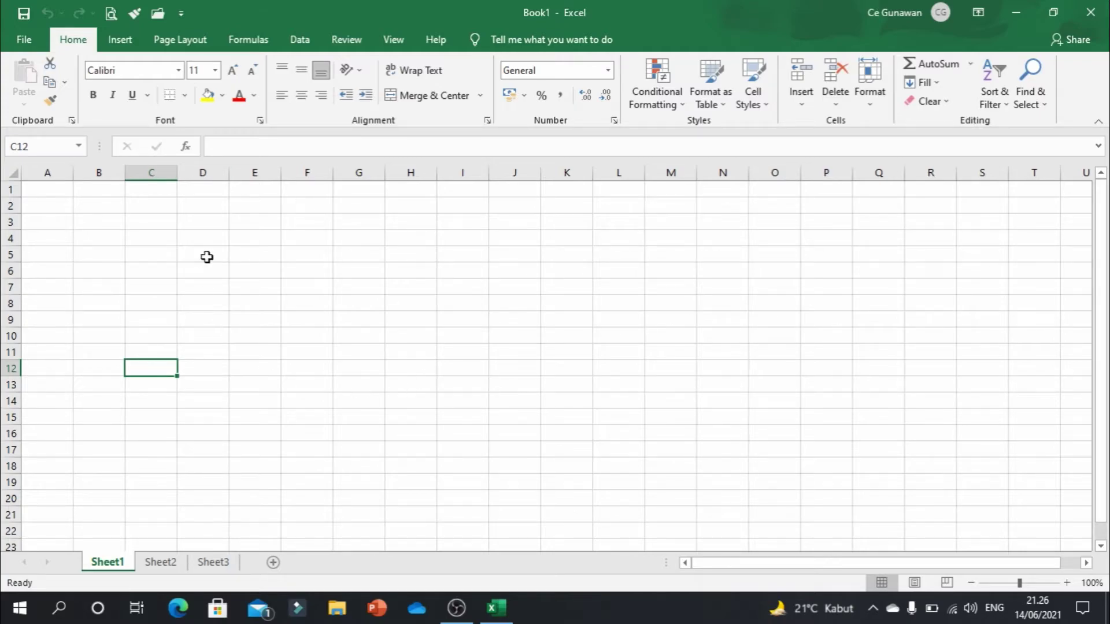
left_click(283, 226)
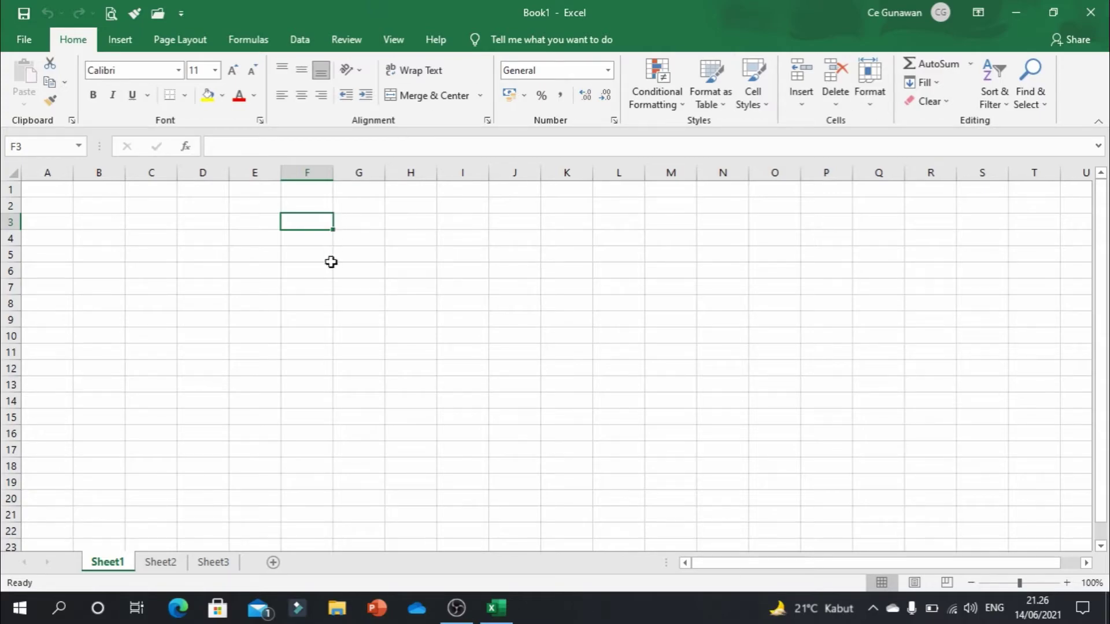
left_click(42, 189)
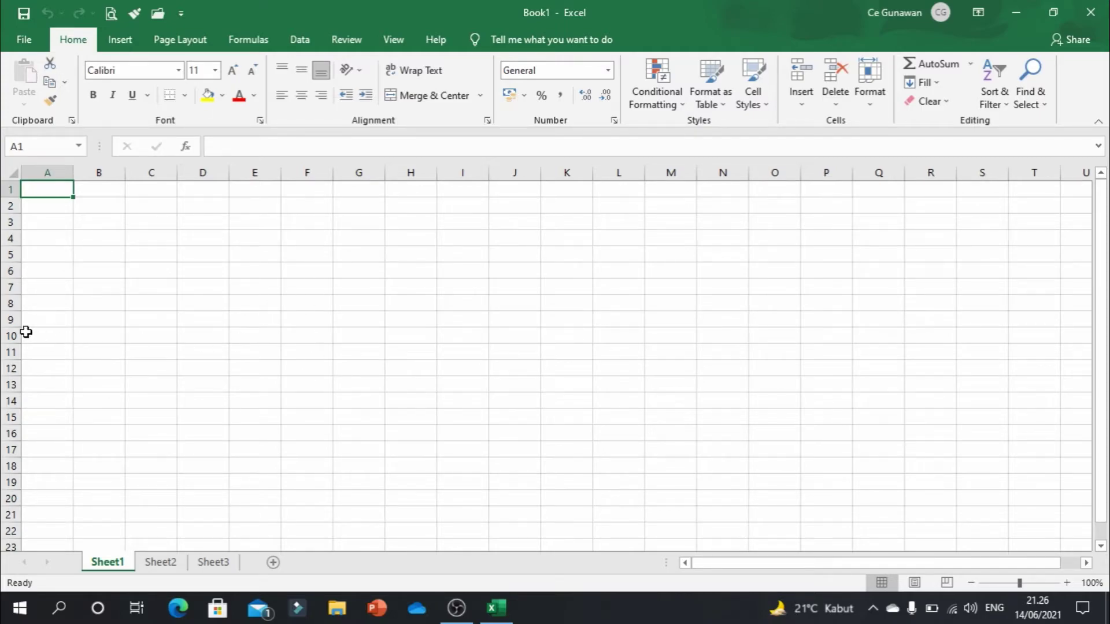
left_click(47, 171)
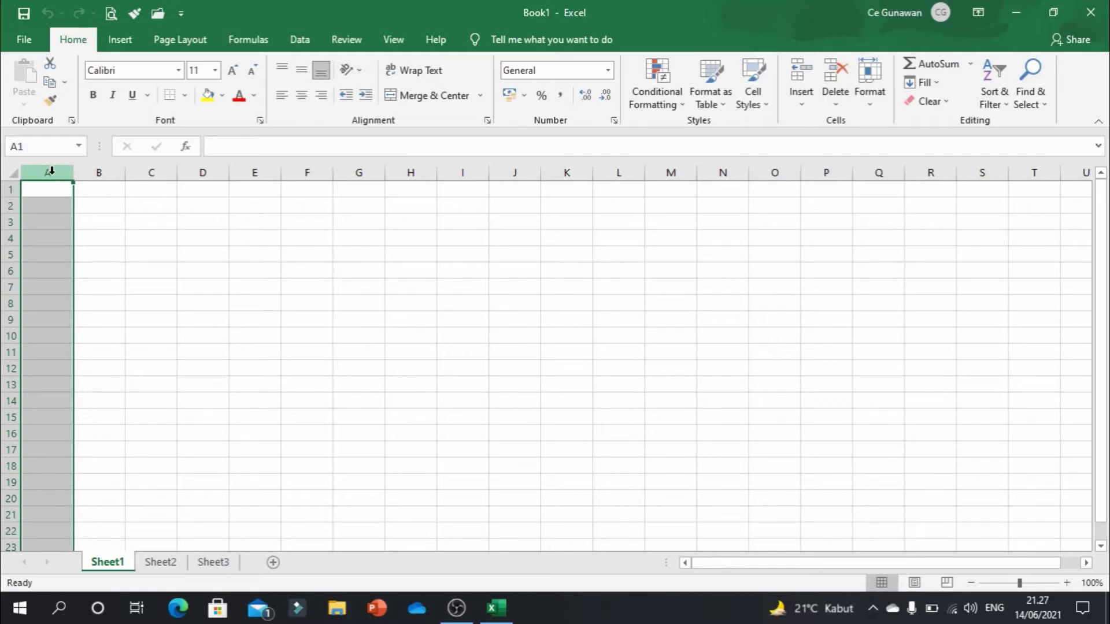
left_click(110, 189)
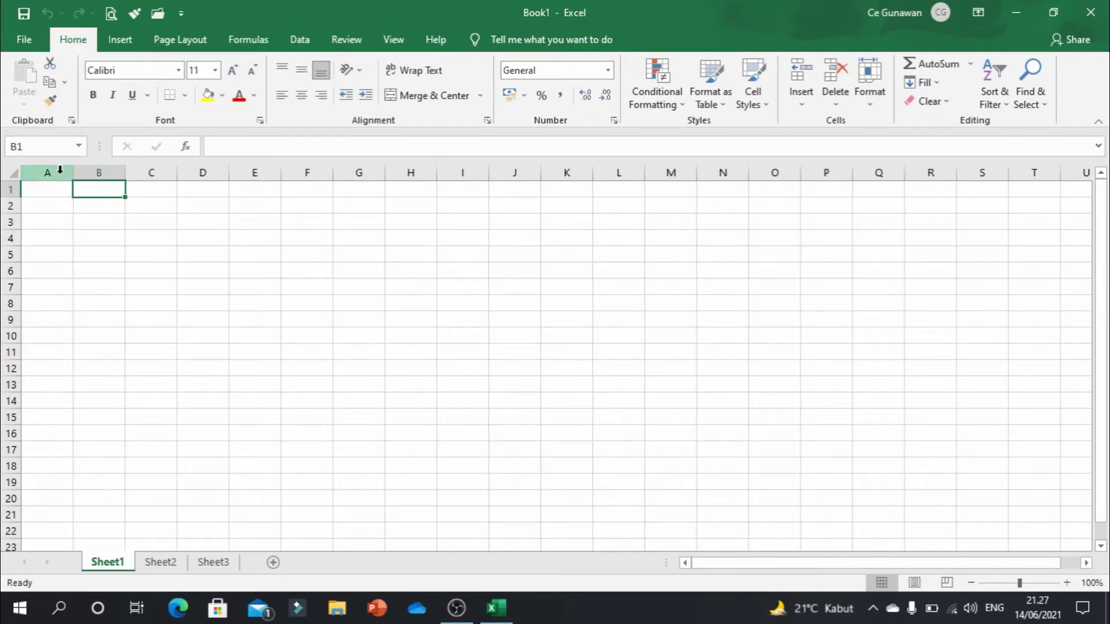
left_click(60, 170)
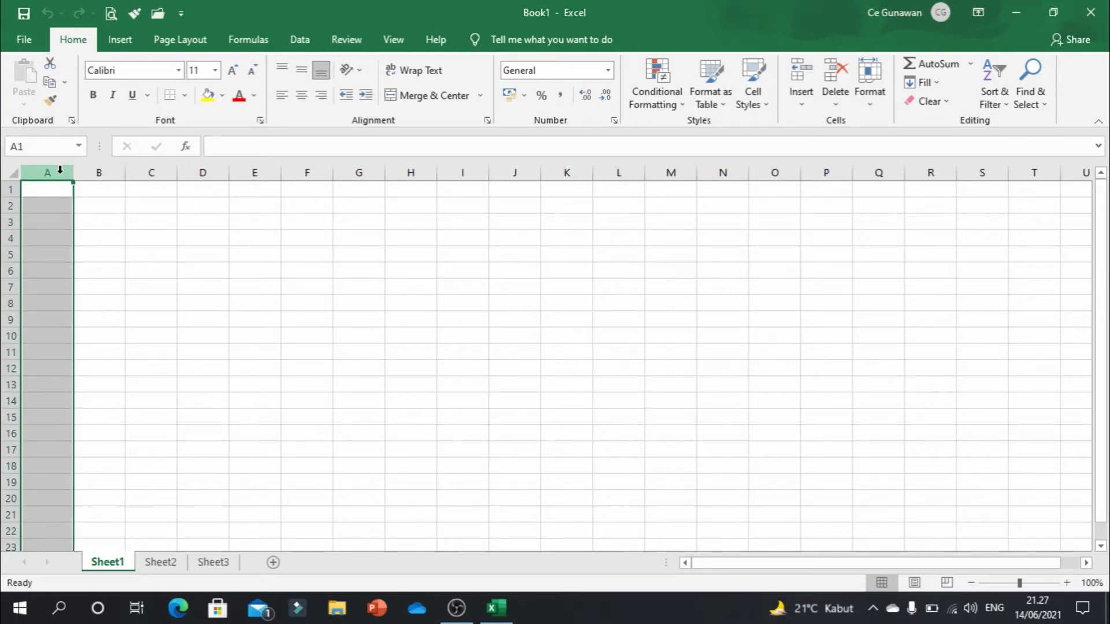
left_click(90, 190)
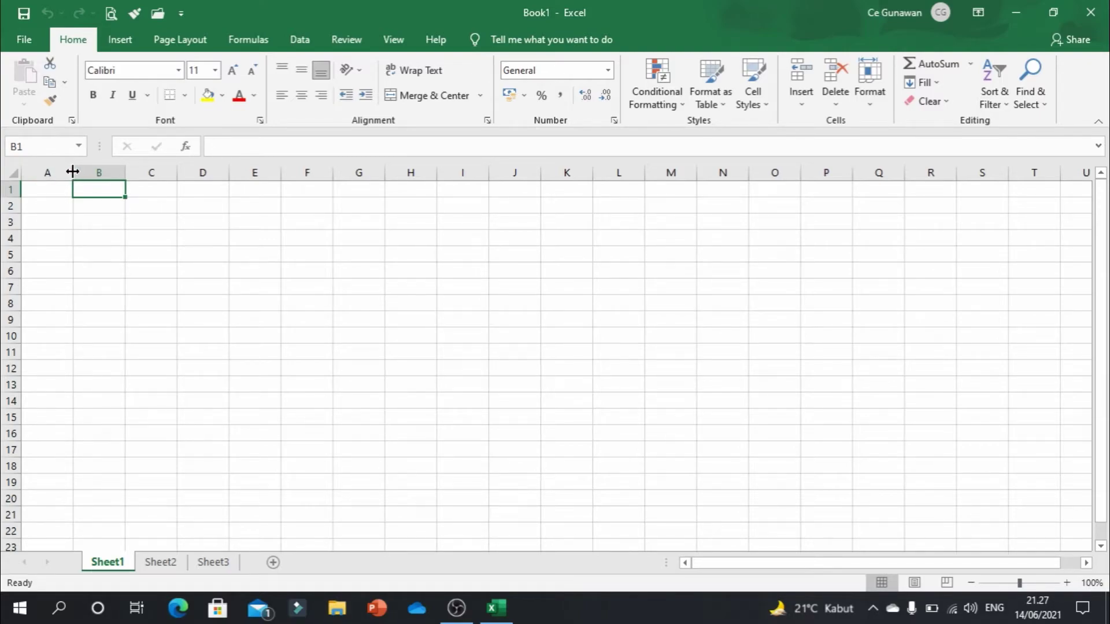
Drag column A's border wider, then widen column F past about 98 pixels
mouse_move(72, 171)
left_mouse_down()
mouse_move(182, 169)
mouse_move(119, 181)
mouse_move(182, 166)
left_mouse_up()
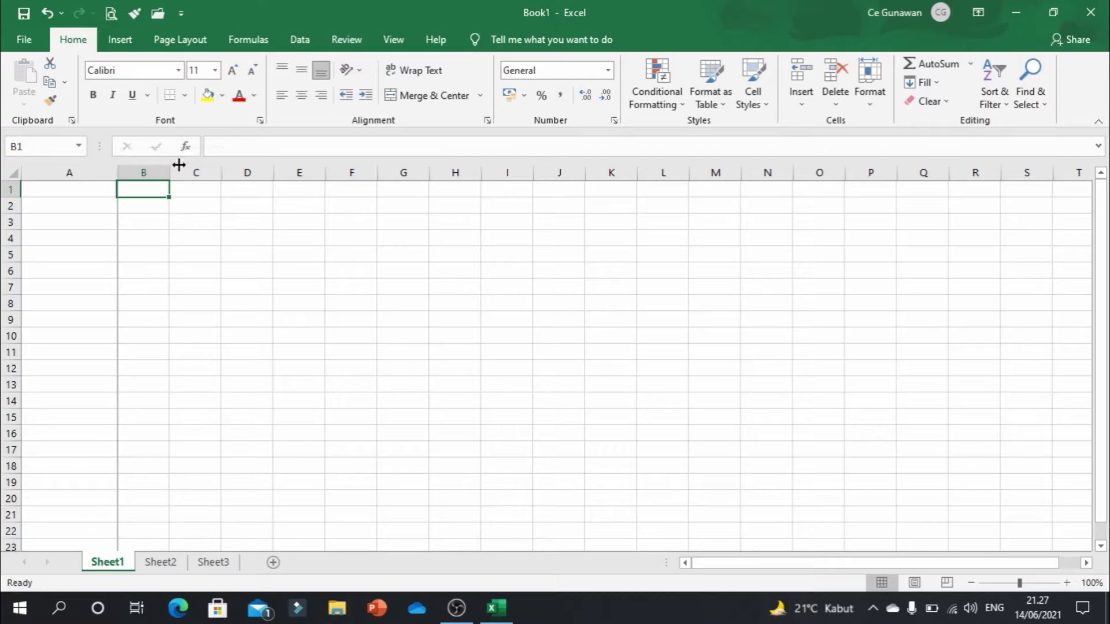
left_click(231, 238)
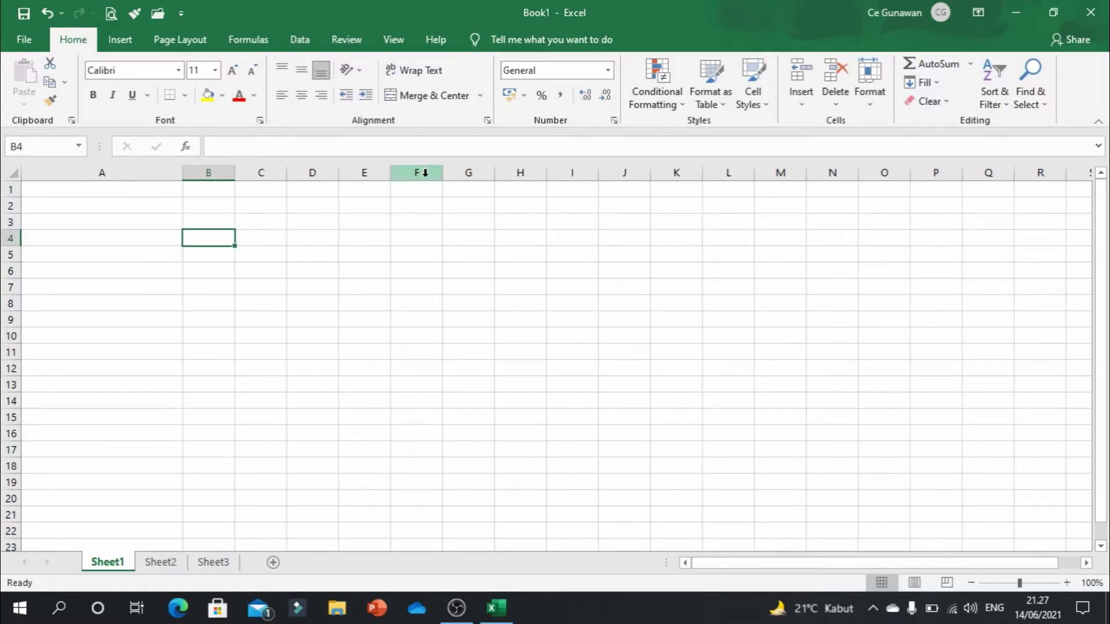
left_click(430, 171)
left_click_drag(443, 172, 552, 169)
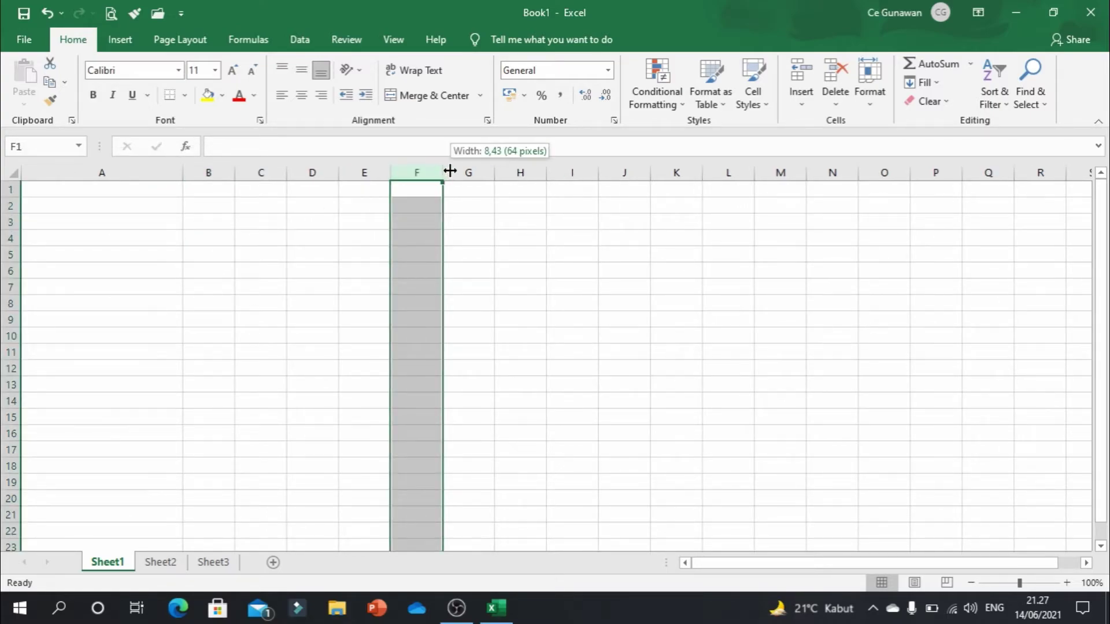
left_click_drag(624, 170, 564, 173)
left_click(490, 243)
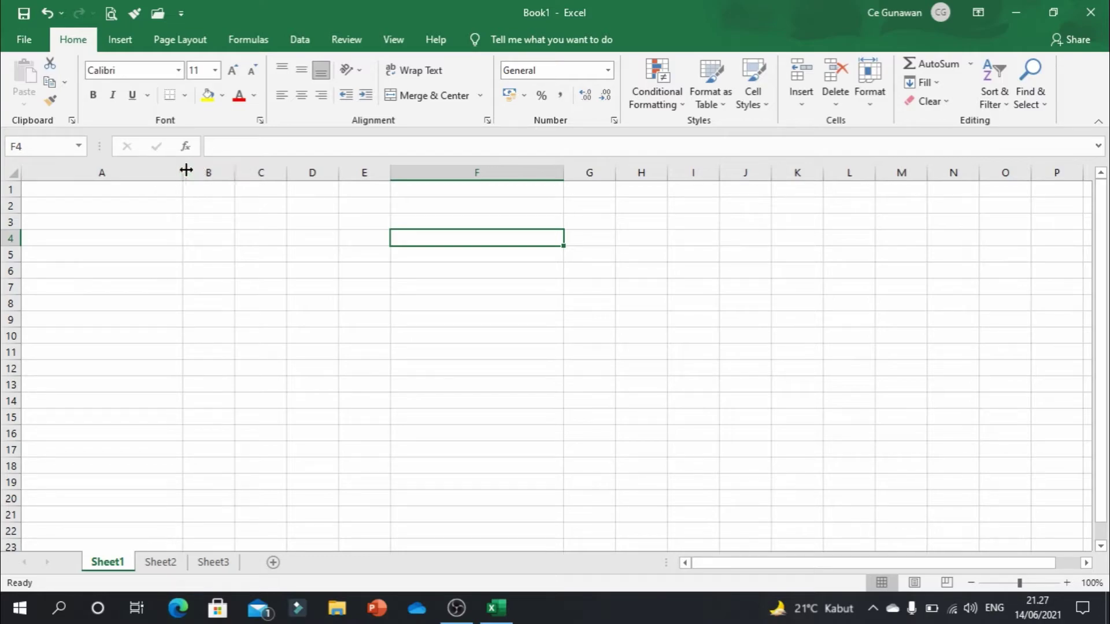
Narrow columns A and F slightly, then select columns E and F together
left_click_drag(184, 174, 183, 173)
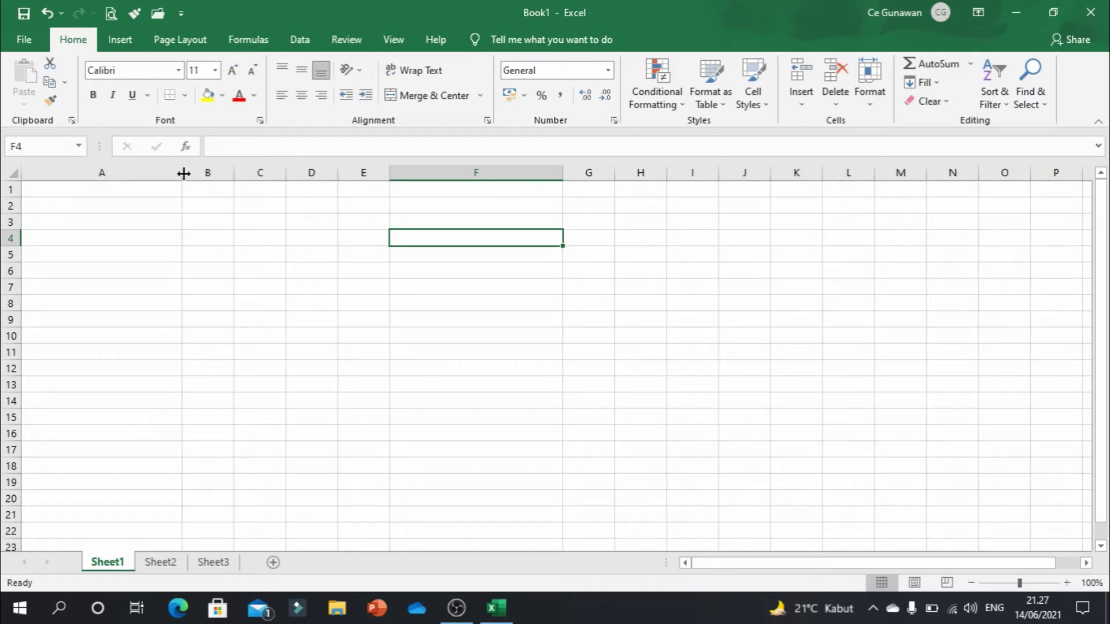
left_click(179, 172)
left_click(186, 172)
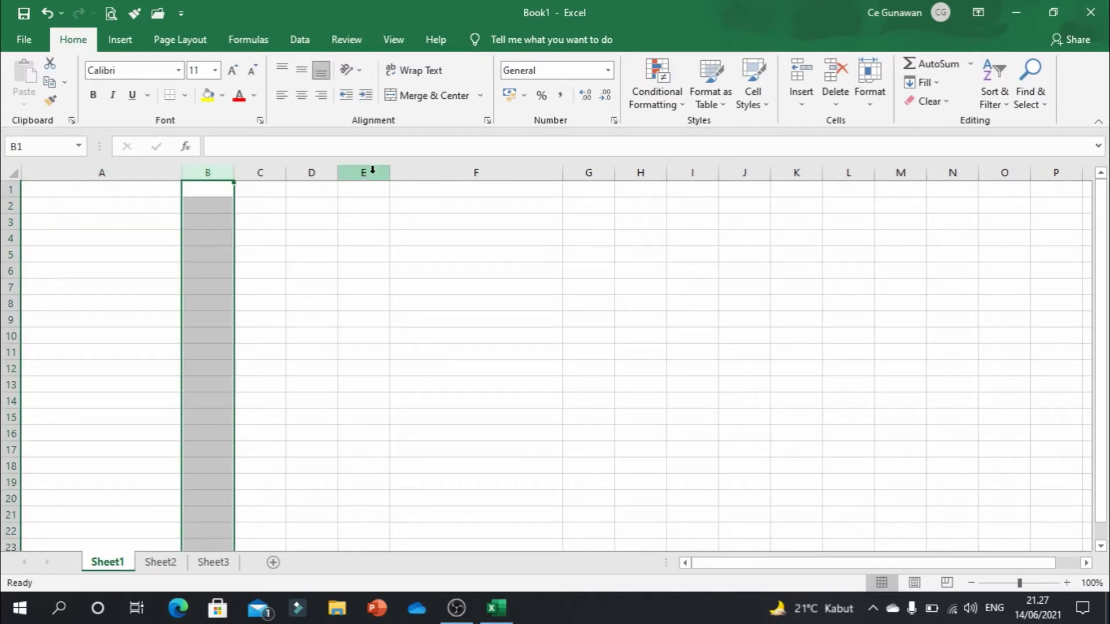
left_click(565, 171)
left_click(535, 171)
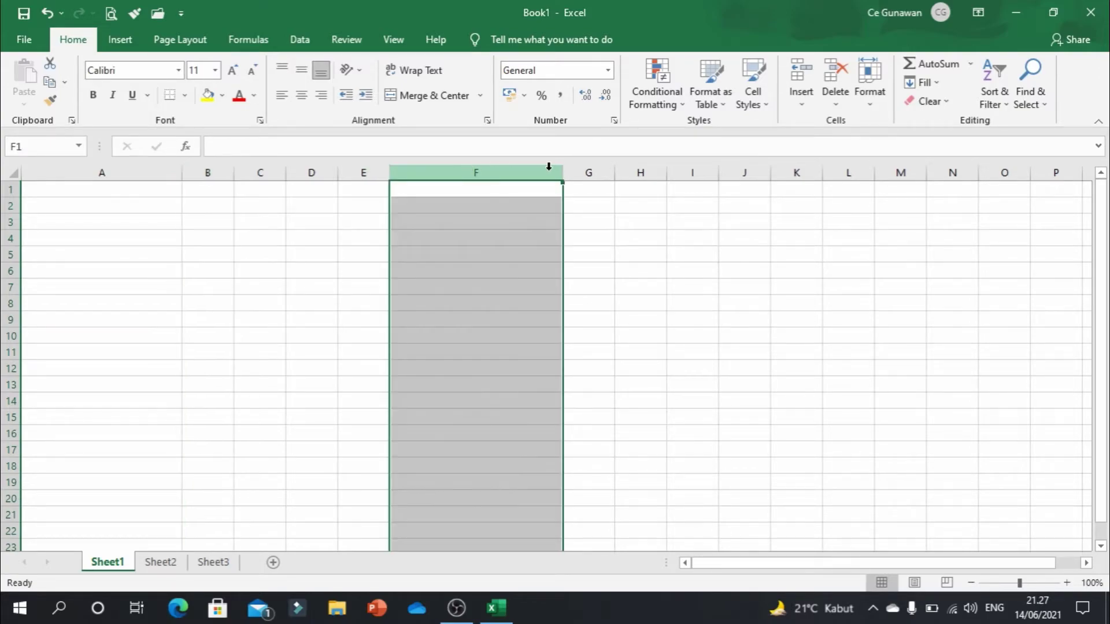
left_click_drag(564, 171, 561, 171)
left_click(365, 172)
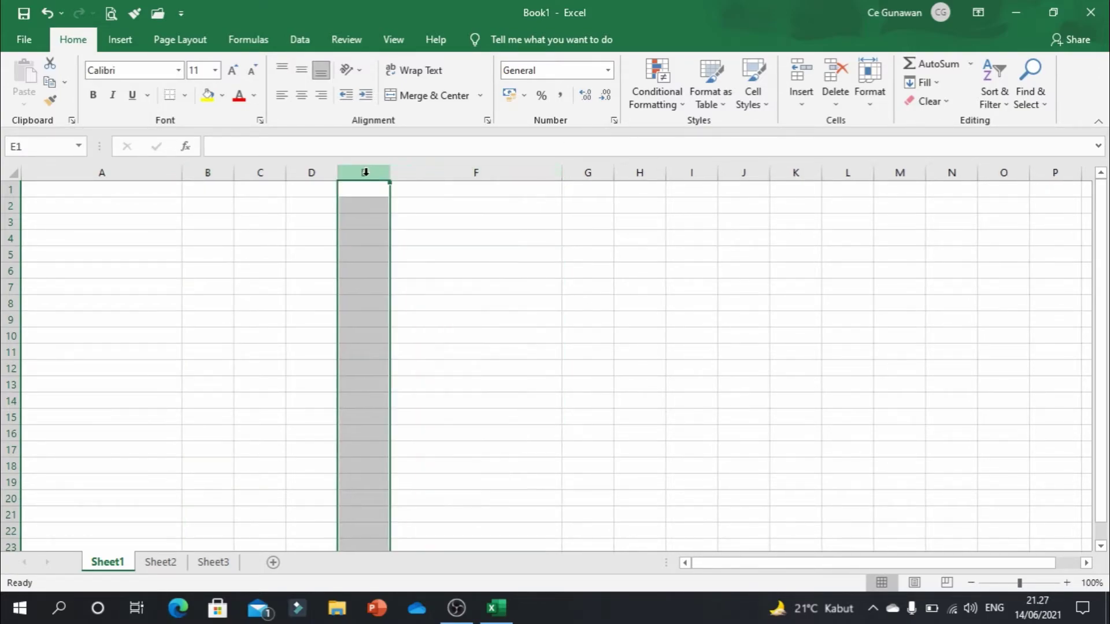
left_click_drag(366, 172, 441, 172)
left_click(565, 168)
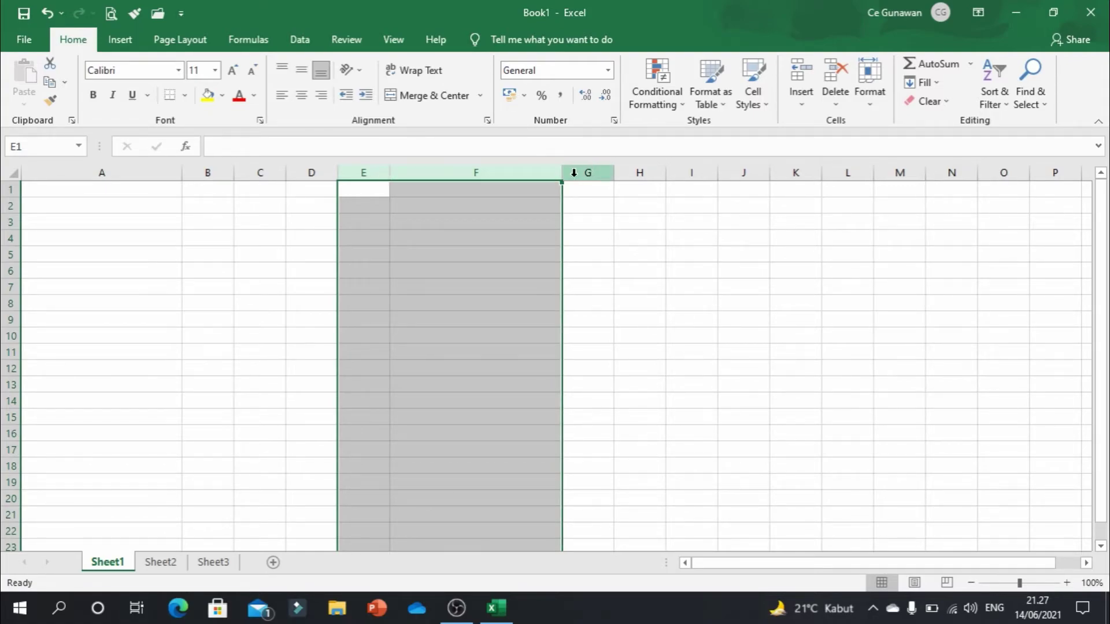
Give columns A through F one equal, wider width
left_click(104, 207)
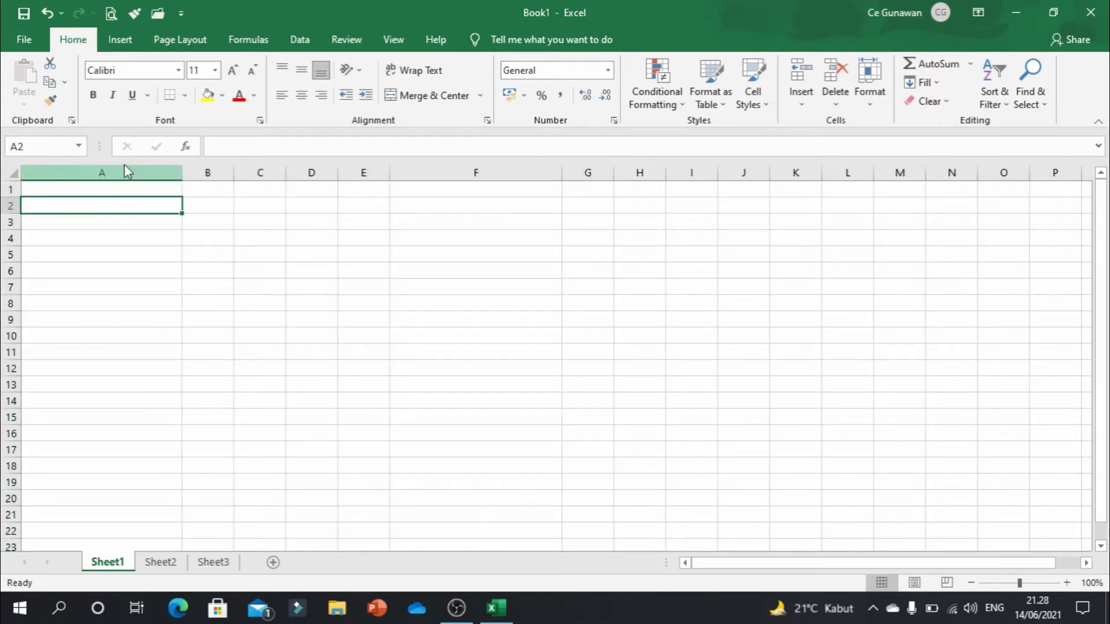
left_click_drag(147, 176, 636, 167)
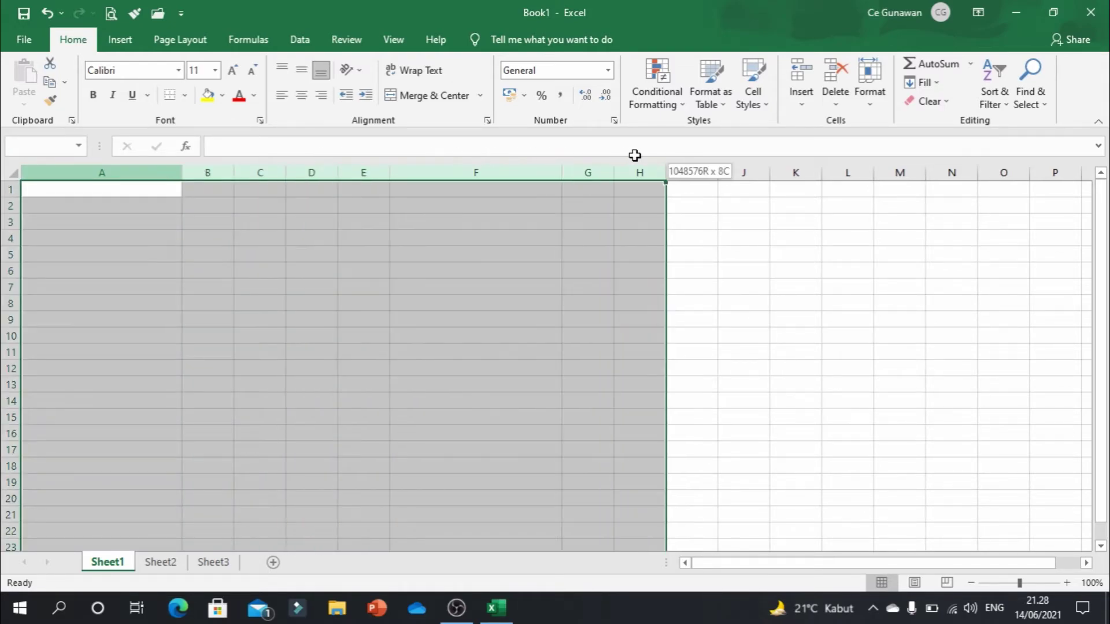
left_click(82, 176)
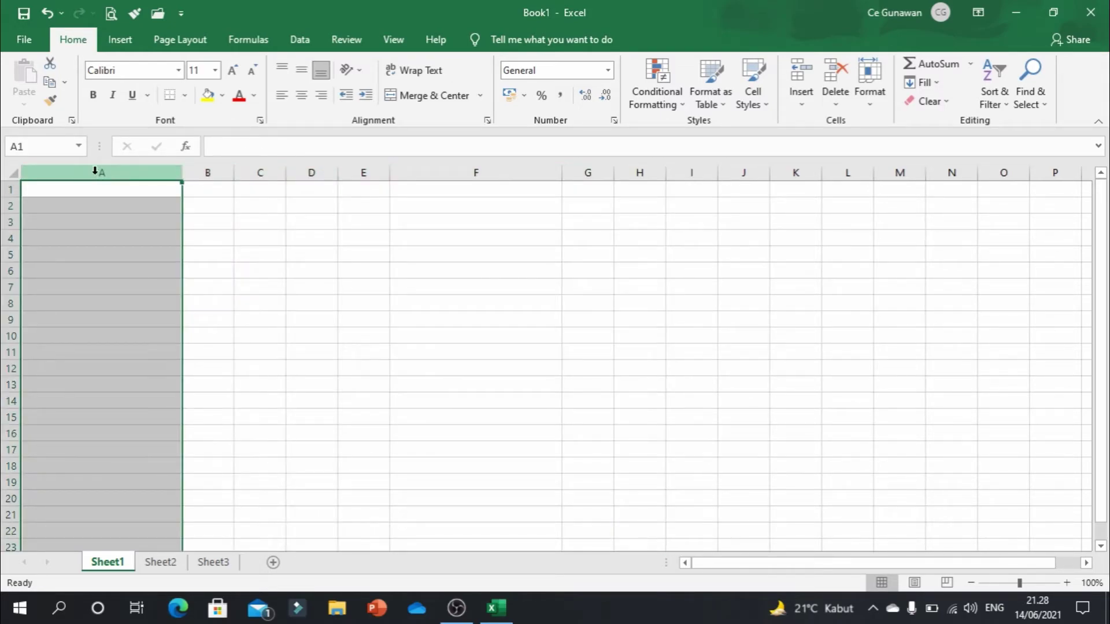
left_click_drag(95, 170, 491, 167)
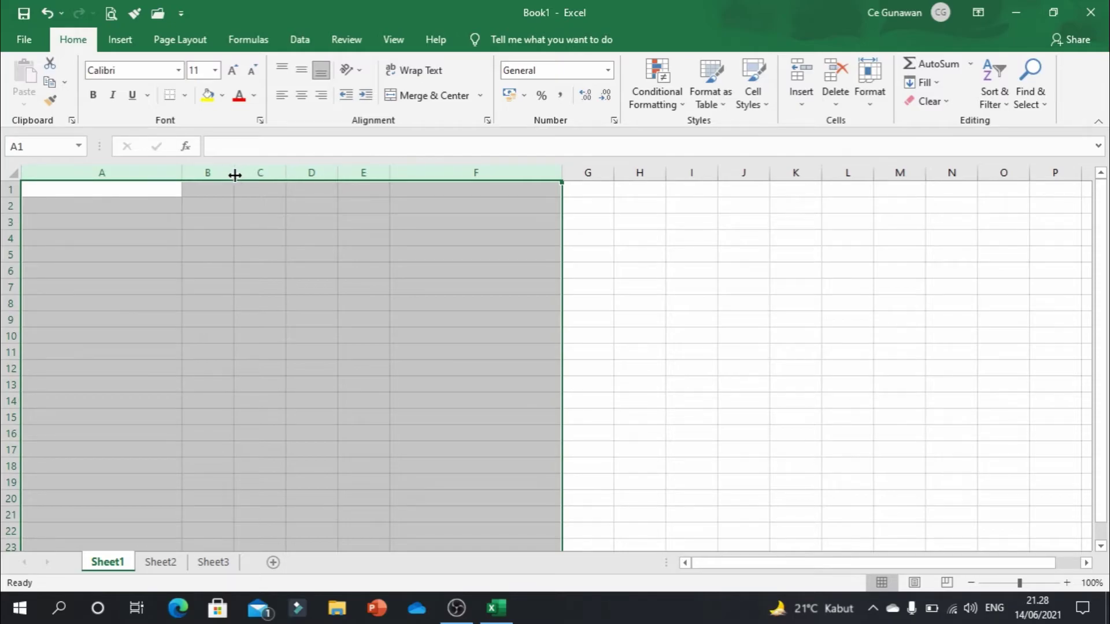
mouse_move(234, 175)
left_mouse_down()
mouse_move(221, 172)
mouse_move(318, 176)
left_mouse_up()
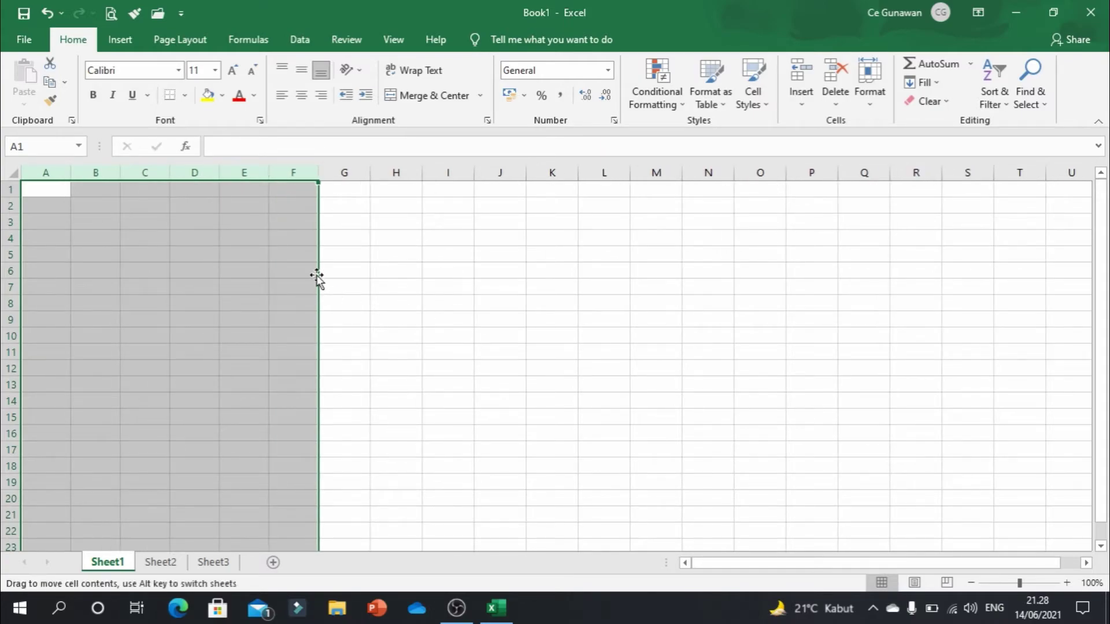
left_click(236, 239)
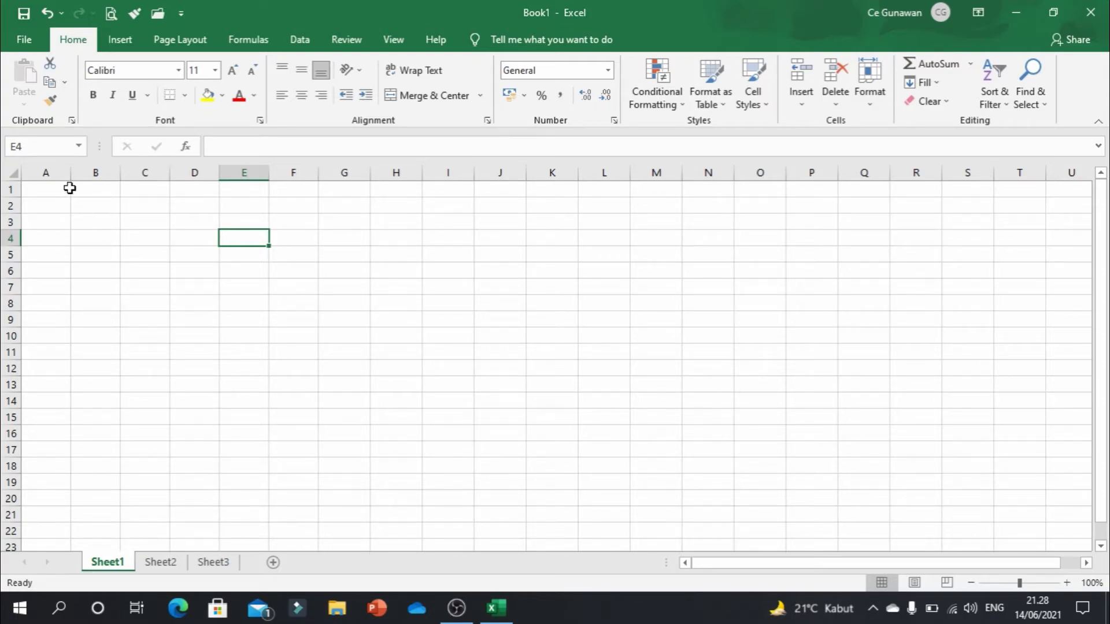
Select columns A through I together
left_click_drag(45, 172, 396, 173)
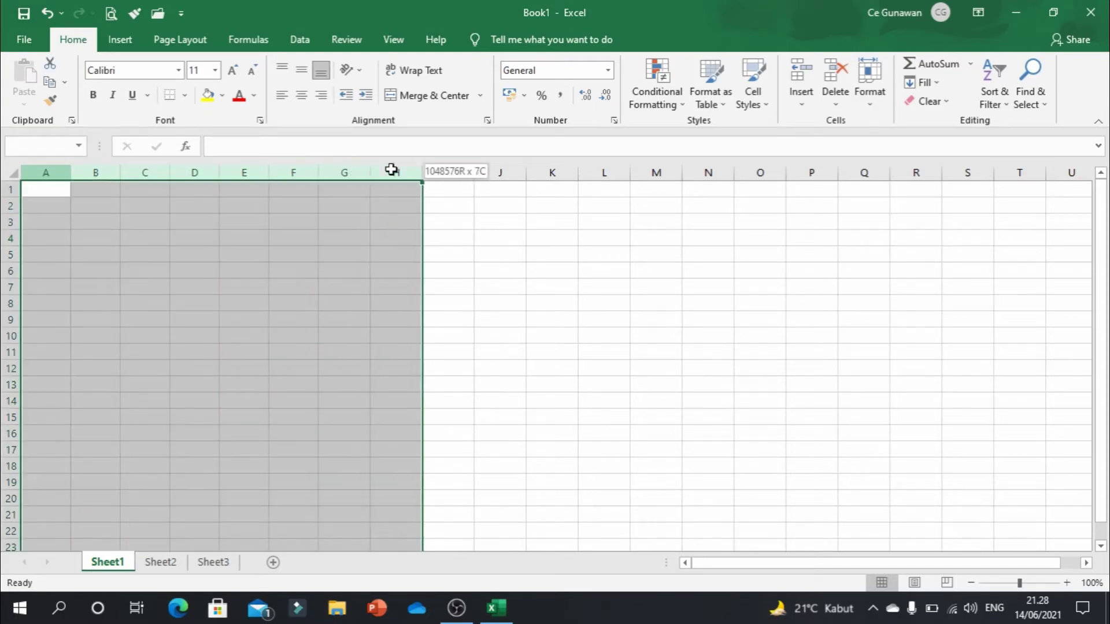
left_click(69, 250)
left_click(44, 174)
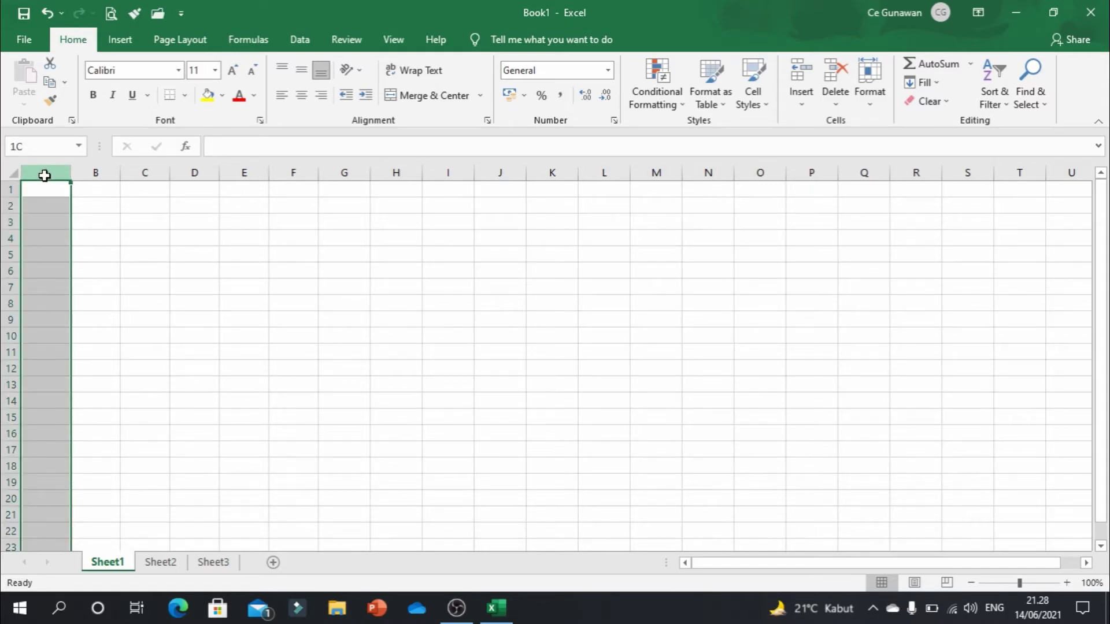
left_click_drag(47, 175, 449, 172)
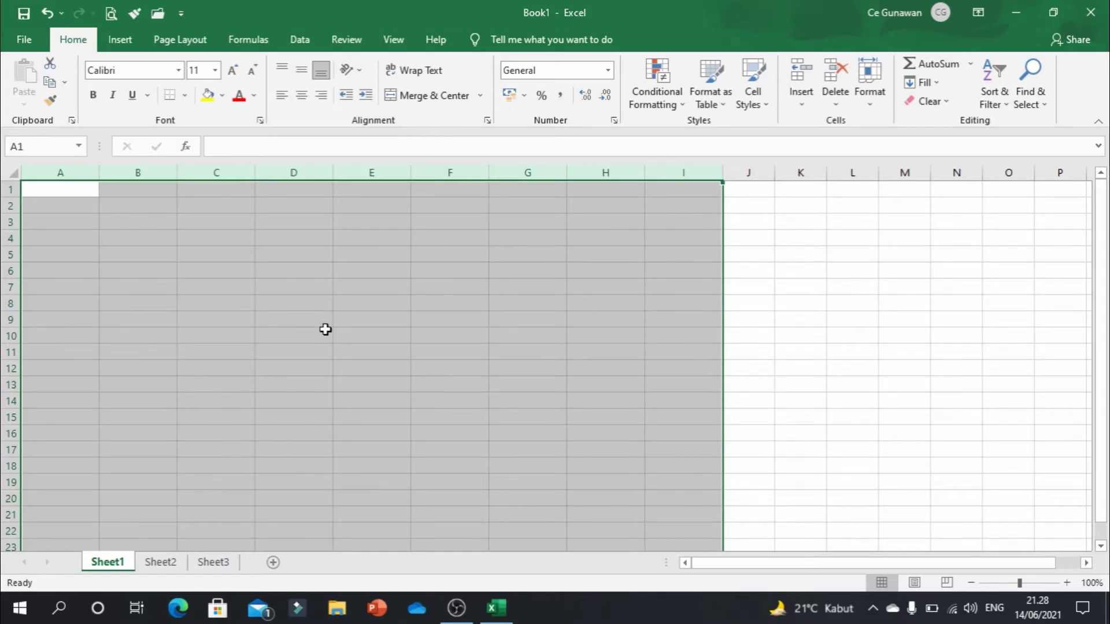
Make row 1 about 43 pixels tall, then shrink it back to normal height
left_click(801, 286)
left_click_drag(10, 189, 10, 514)
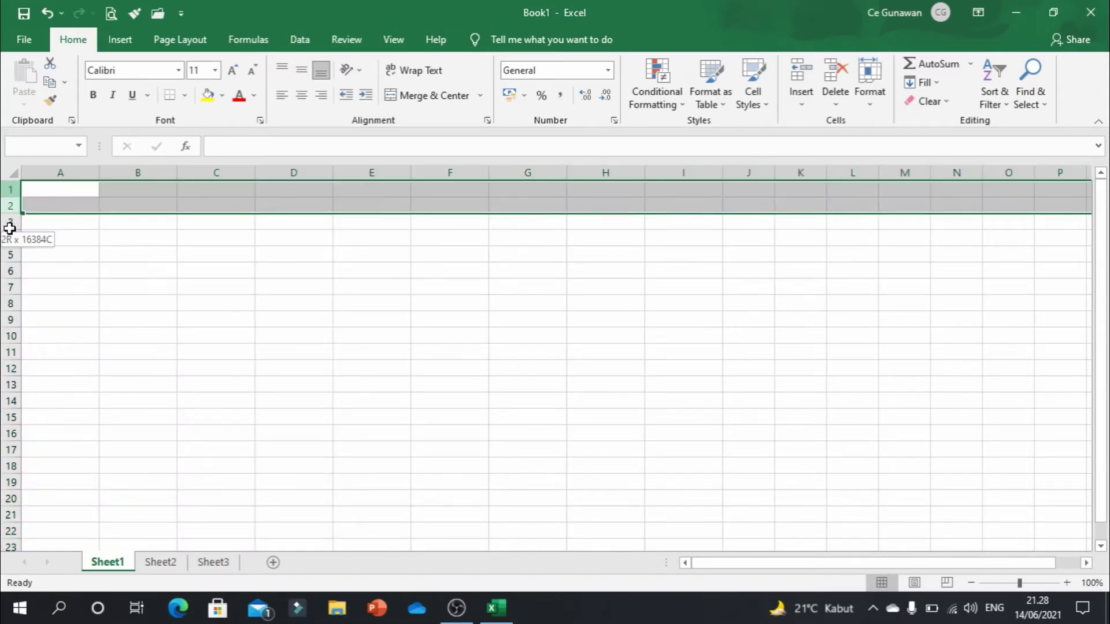
left_click(186, 253)
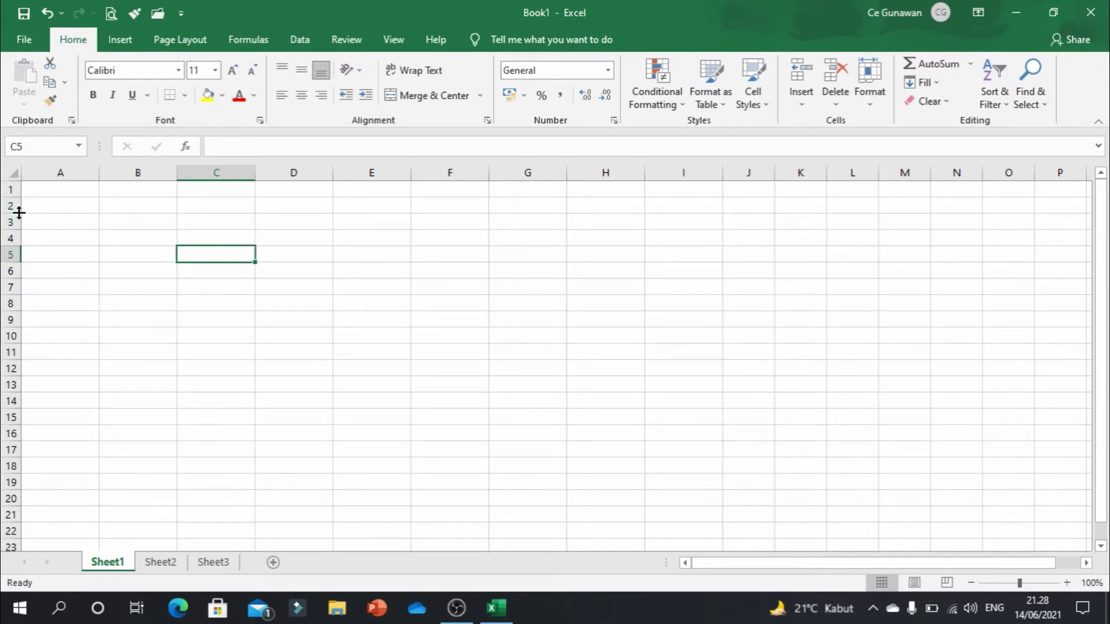
left_click_drag(17, 198, 15, 223)
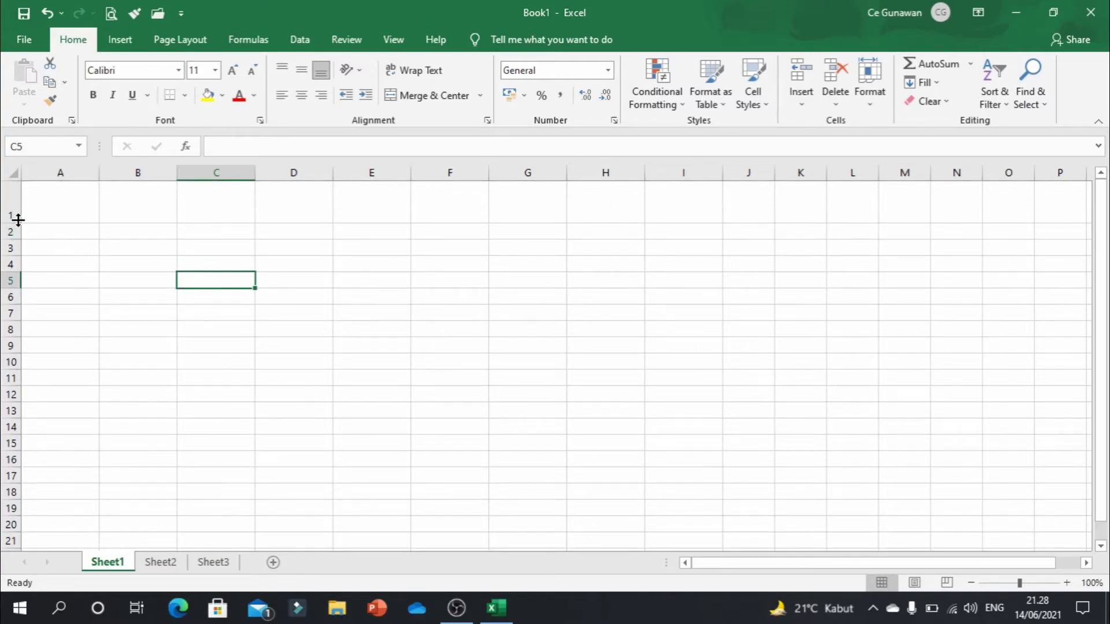
left_click(9, 202)
left_click(52, 256)
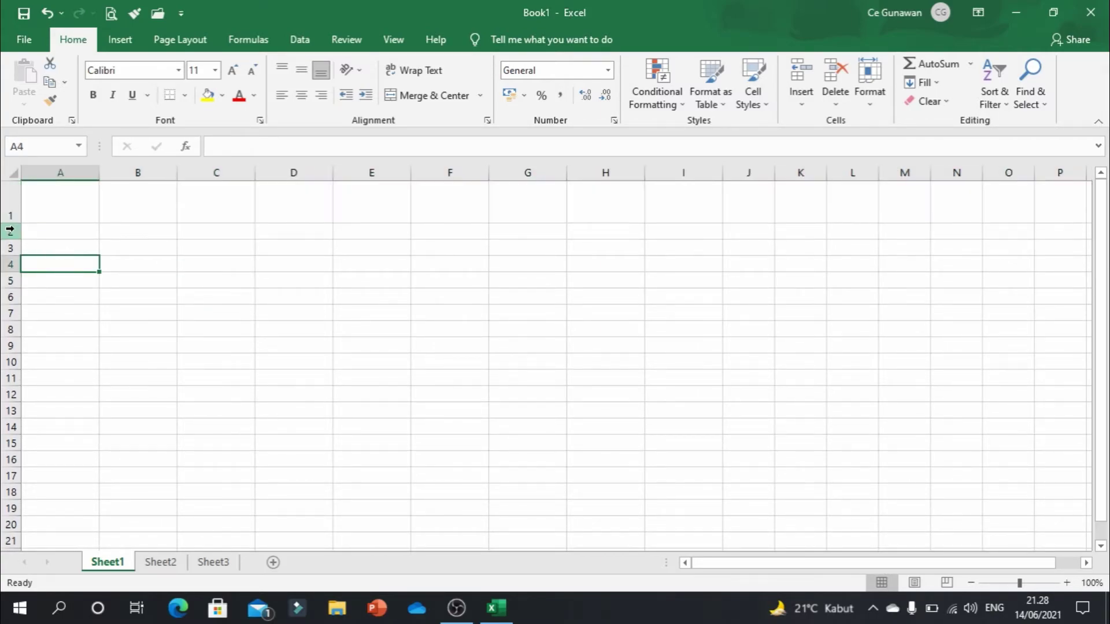
left_click_drag(10, 230, 11, 197)
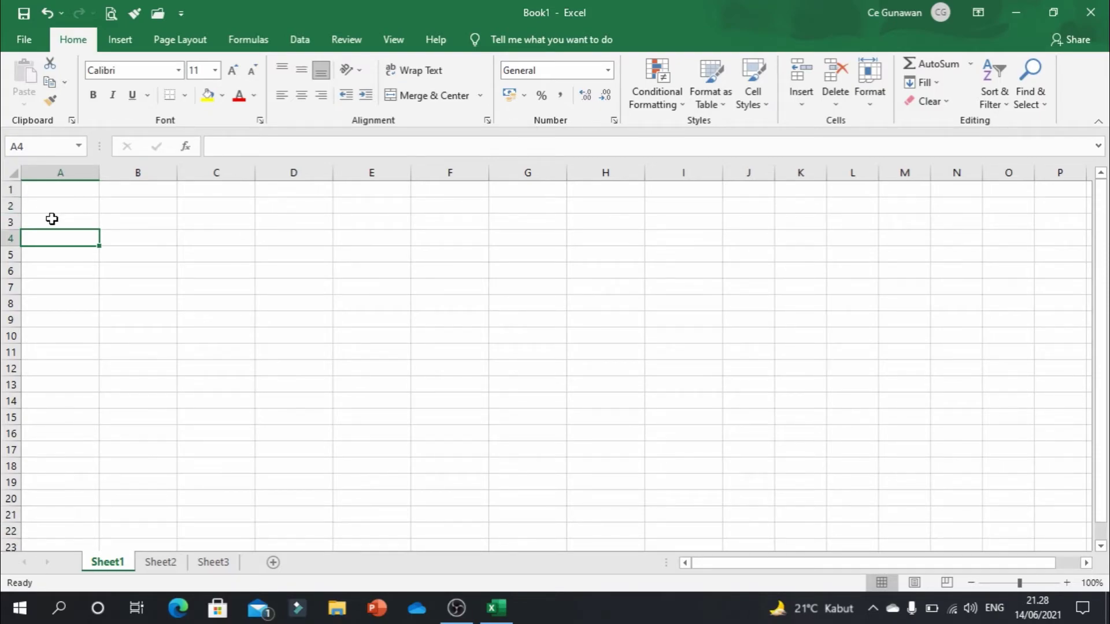
Make row 7 much taller, then autofit it back to its automatic height
left_click(85, 174)
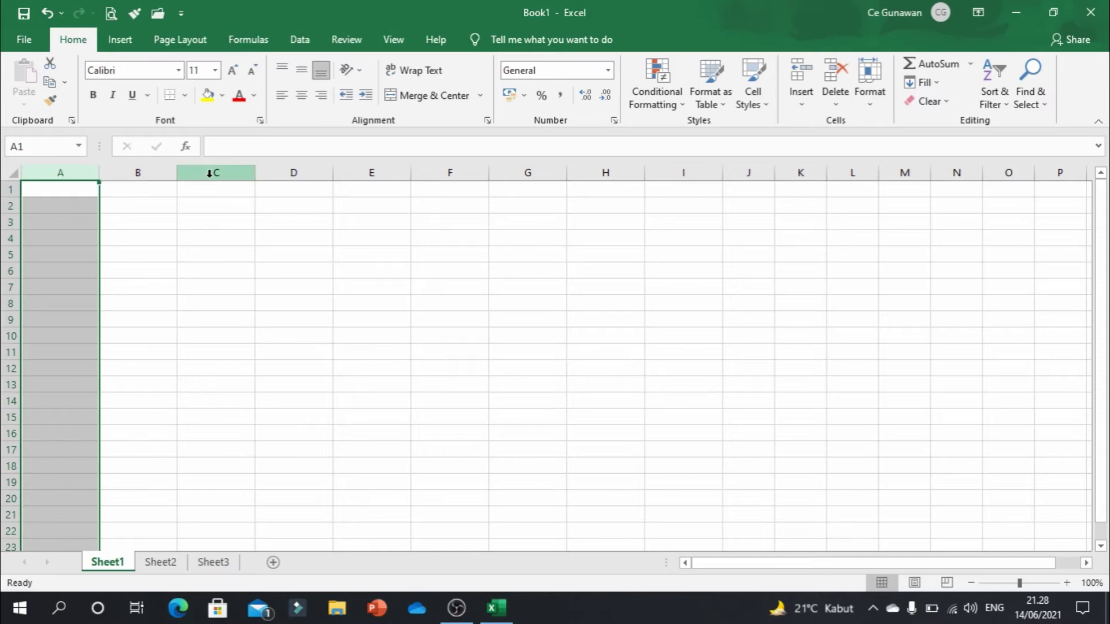
left_click_drag(11, 189, 12, 370)
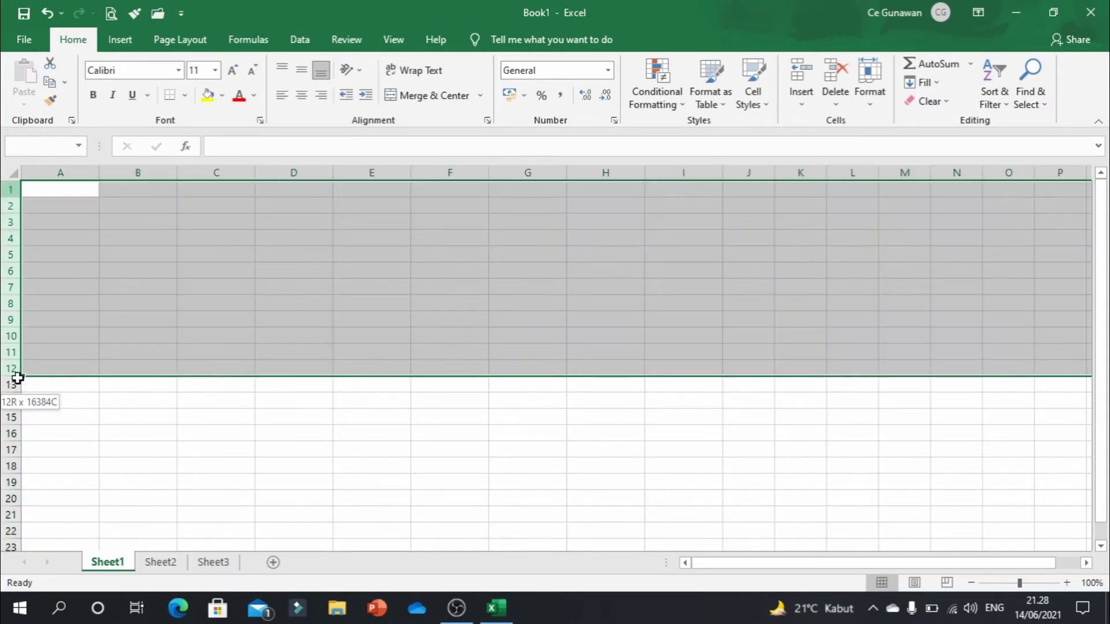
left_click(153, 282)
left_click(10, 287)
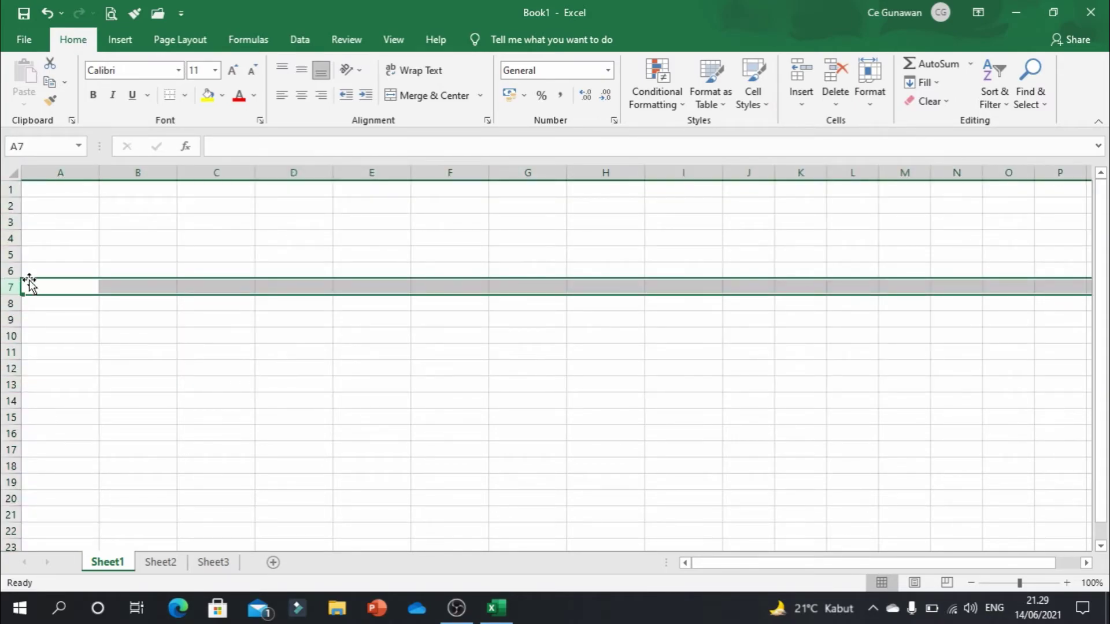
left_click_drag(10, 294, 18, 368)
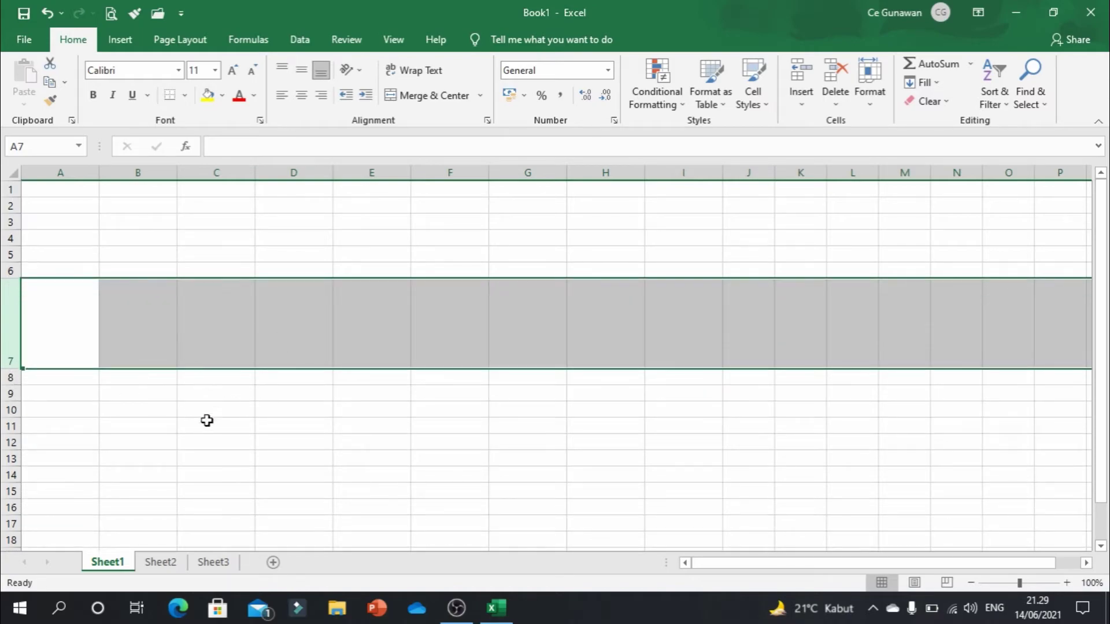
left_click(208, 440)
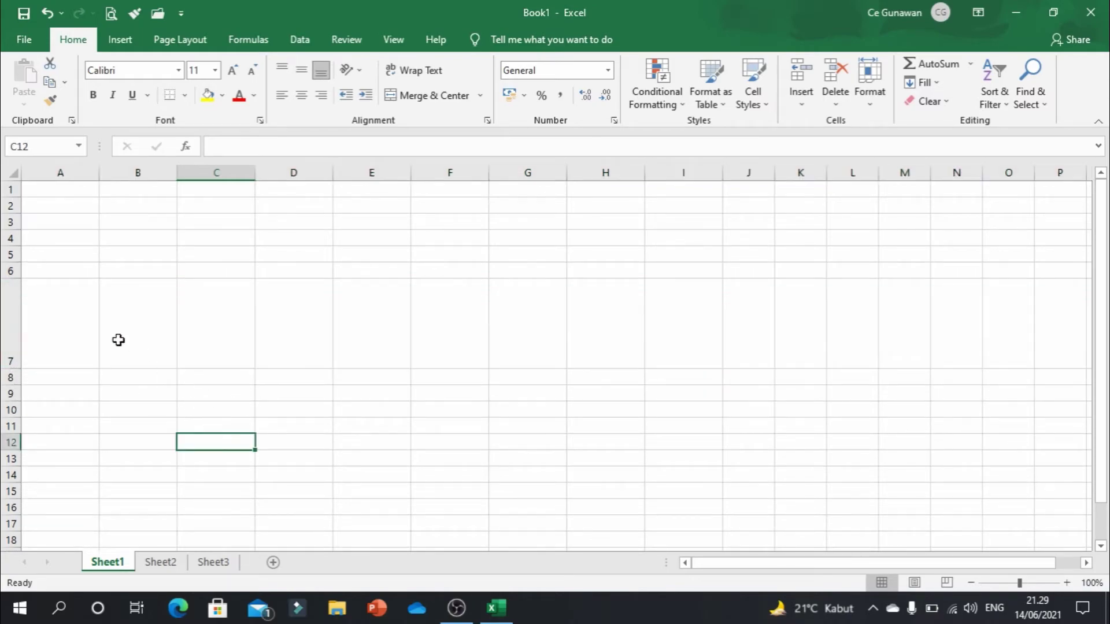
double_click(10, 368)
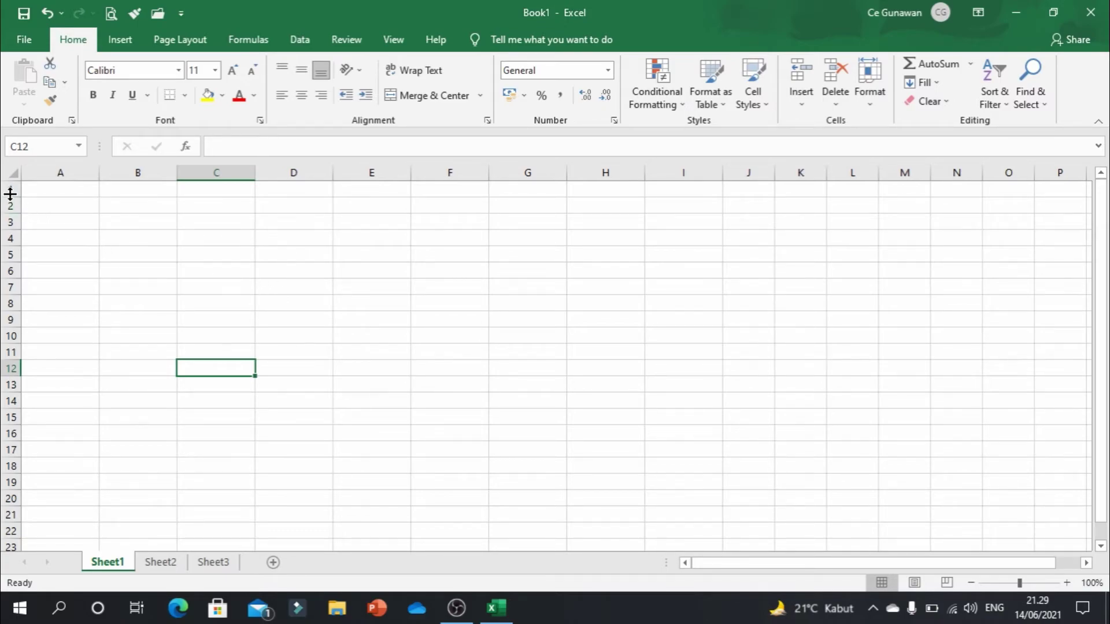
Make rows 1 to 14 taller, then return the selected rows to standard height 15
left_click_drag(5, 188, 8, 395)
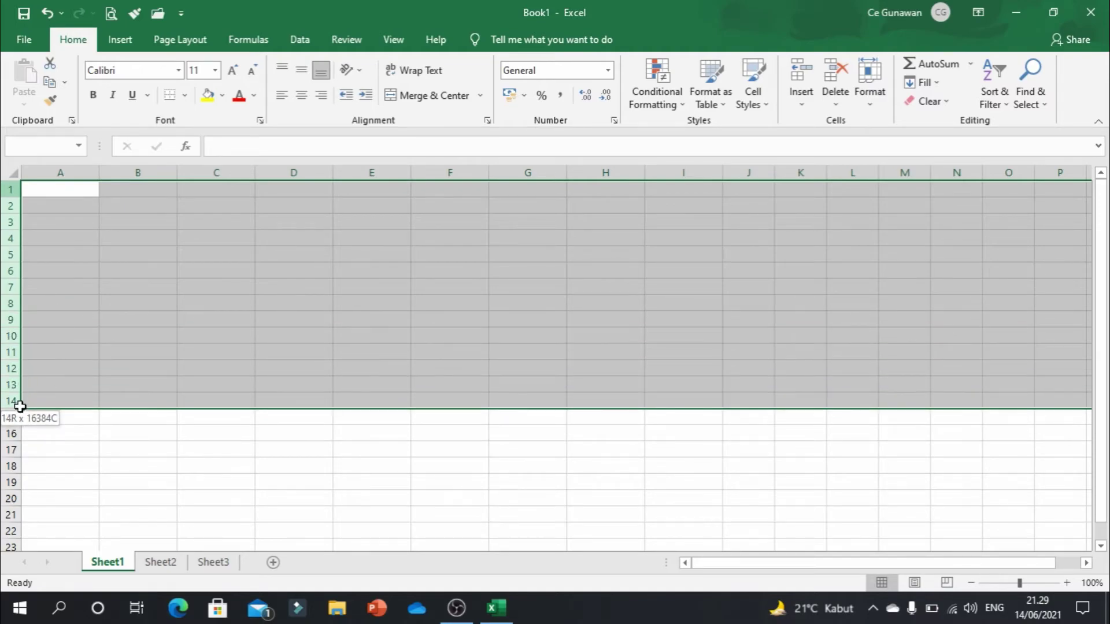
left_click_drag(9, 394, 8, 399)
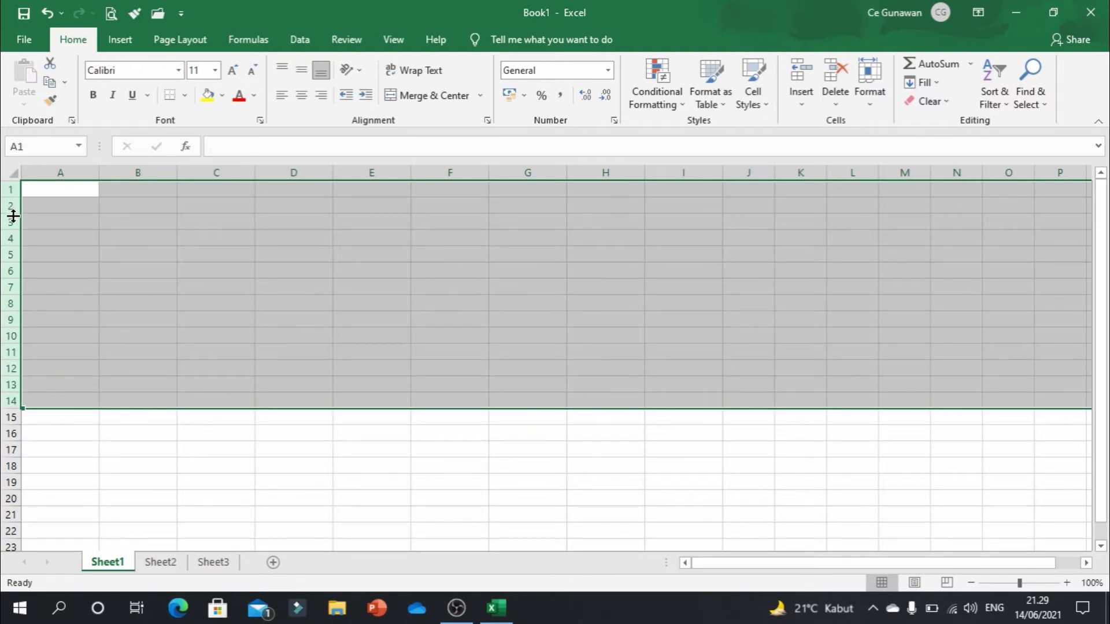
left_click_drag(12, 214, 13, 227)
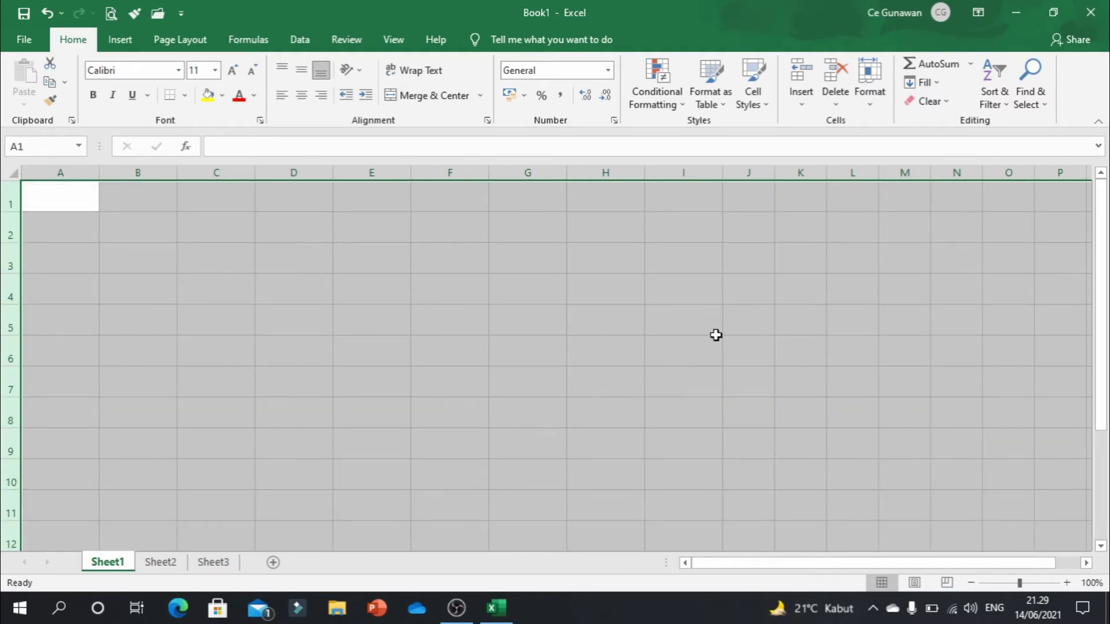
left_click(736, 319)
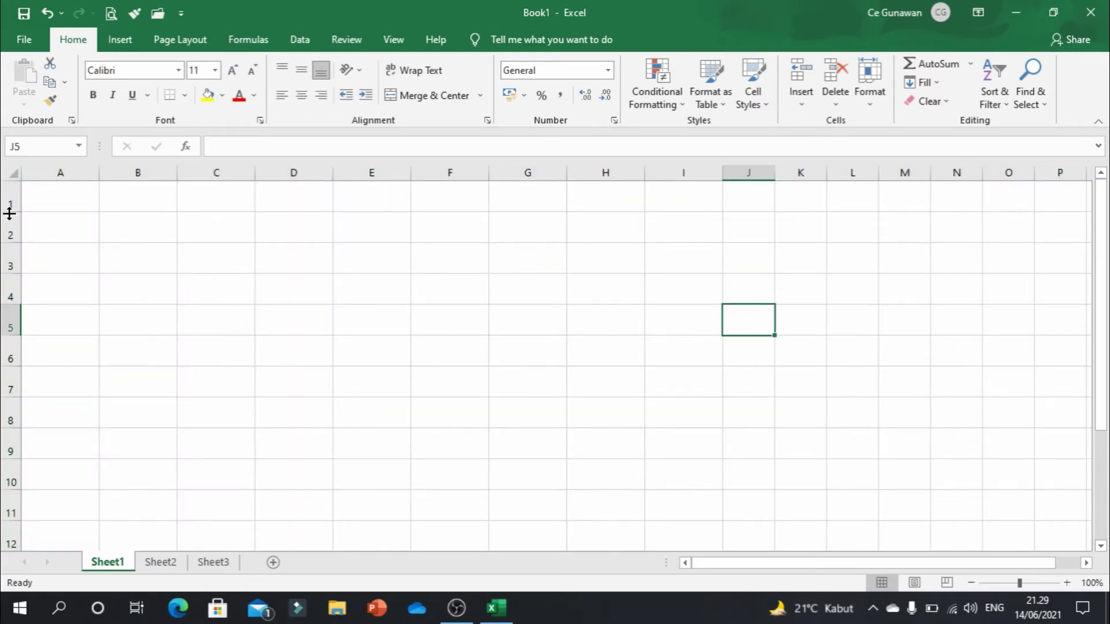
mouse_move(11, 209)
left_mouse_down()
mouse_move(91, 620)
mouse_move(123, 321)
left_mouse_up()
scroll(123, 321, "up", 5)
scroll(87, 260, "up", 5)
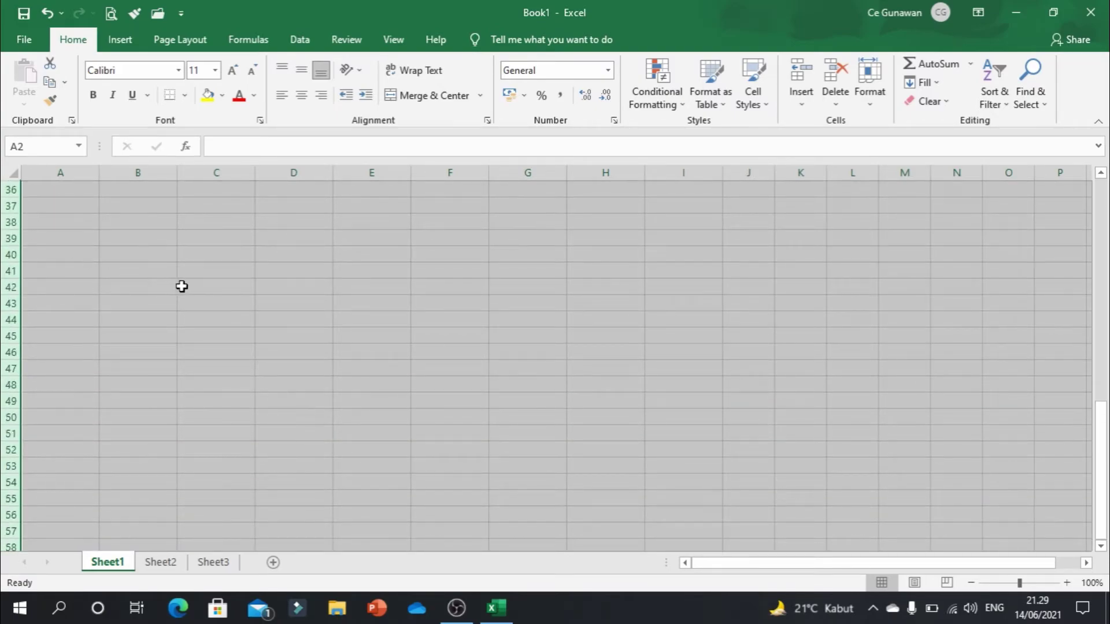
scroll(181, 285, "up", 12)
scroll(183, 286, "up", 2)
left_click_drag(4, 229, 3, 215)
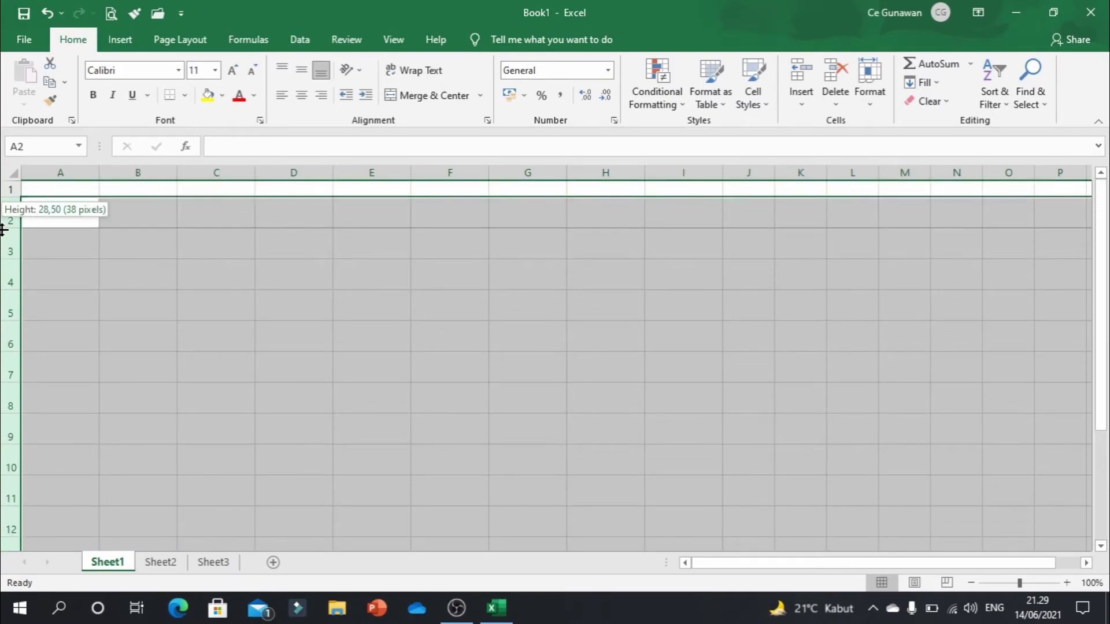
left_click(503, 337)
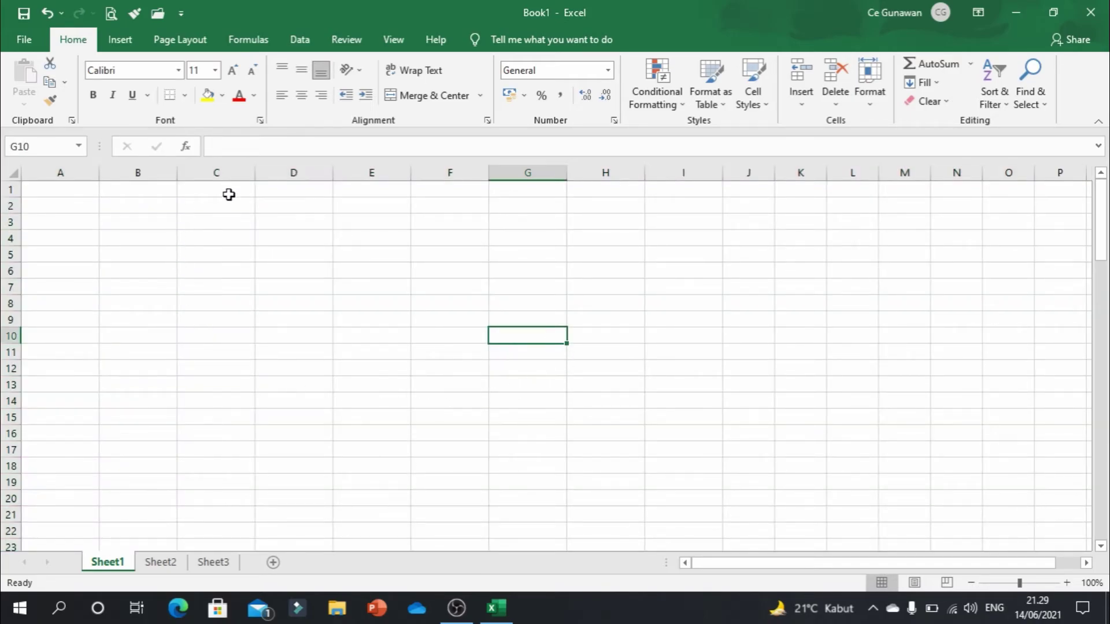
left_click(386, 354)
scroll(389, 347, "down", 5)
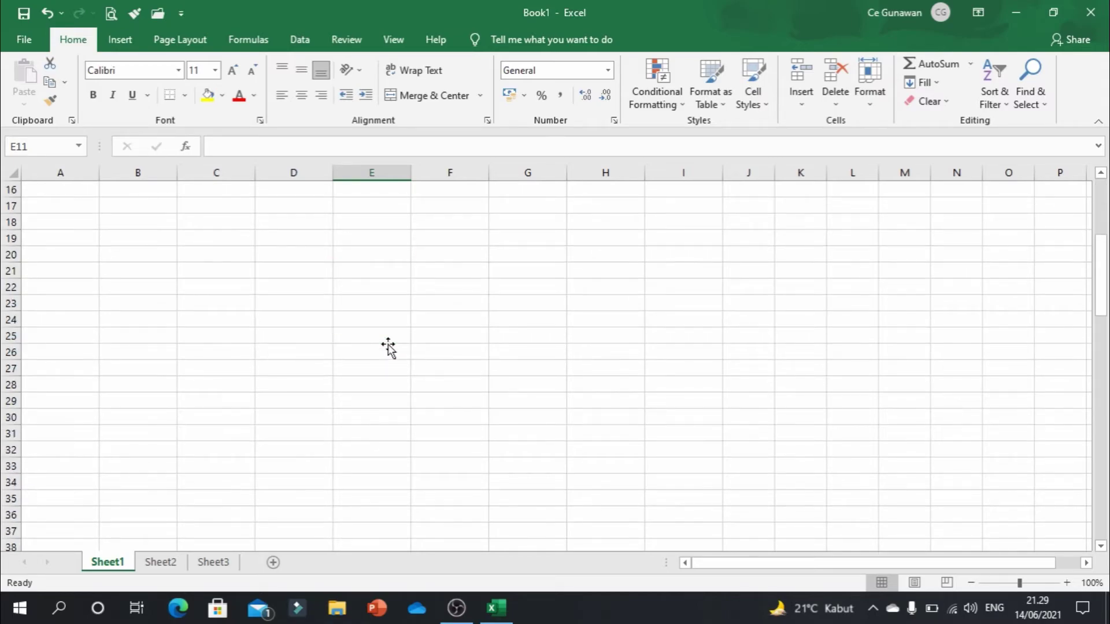
scroll(389, 346, "up", 5)
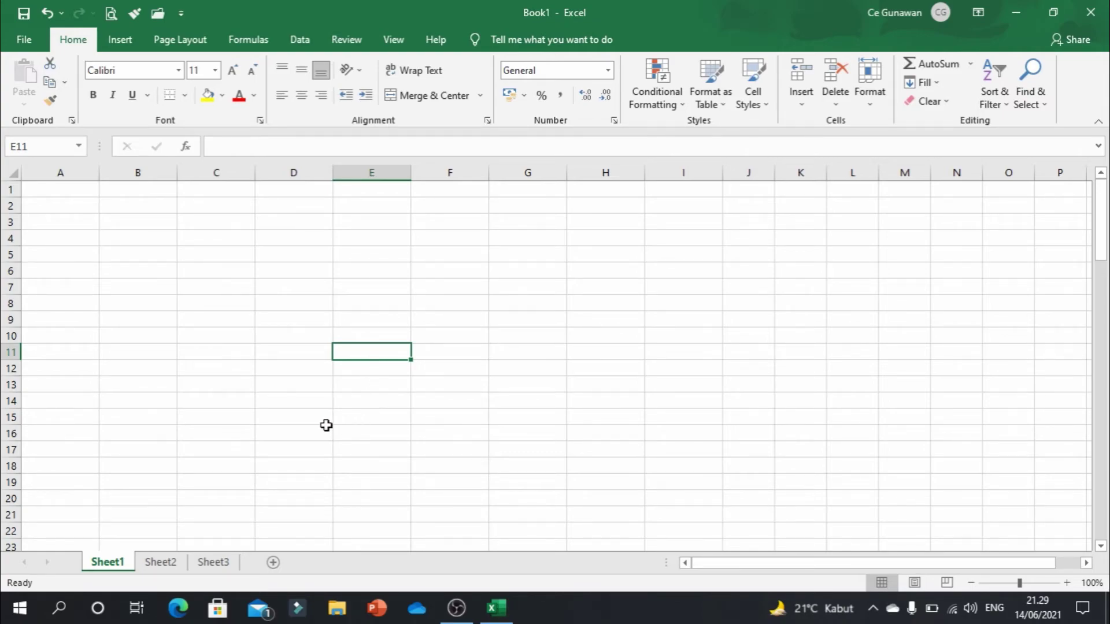
left_click(54, 192)
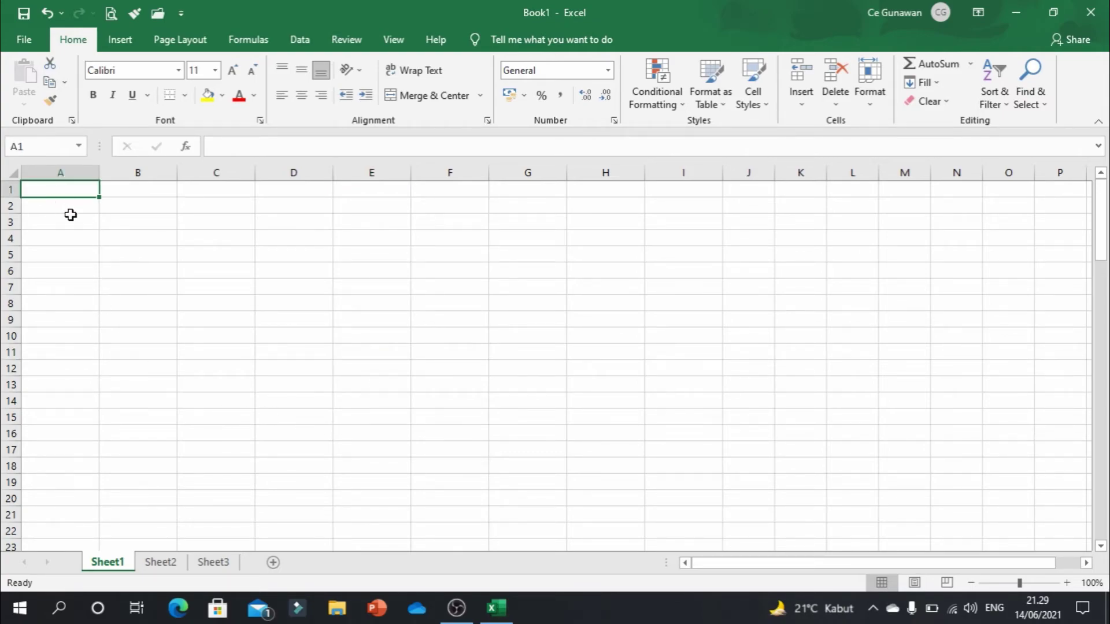
left_click(141, 272)
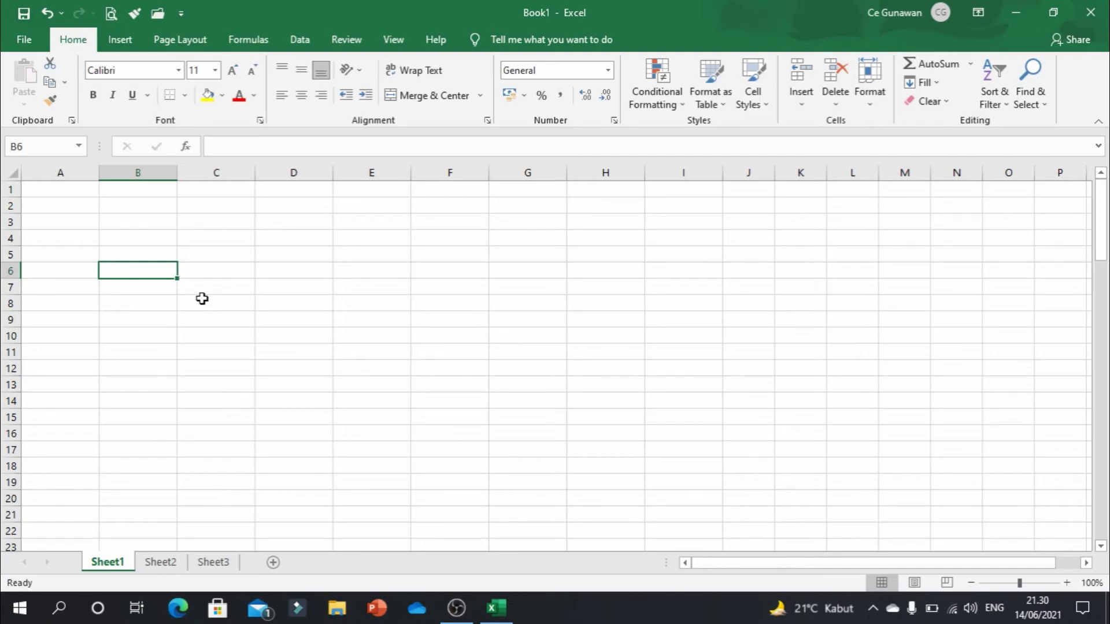
Type 'Aku' in A1, 'Aku1' in A2 and 'Jakarta' in A3
left_click(49, 193)
type("A")
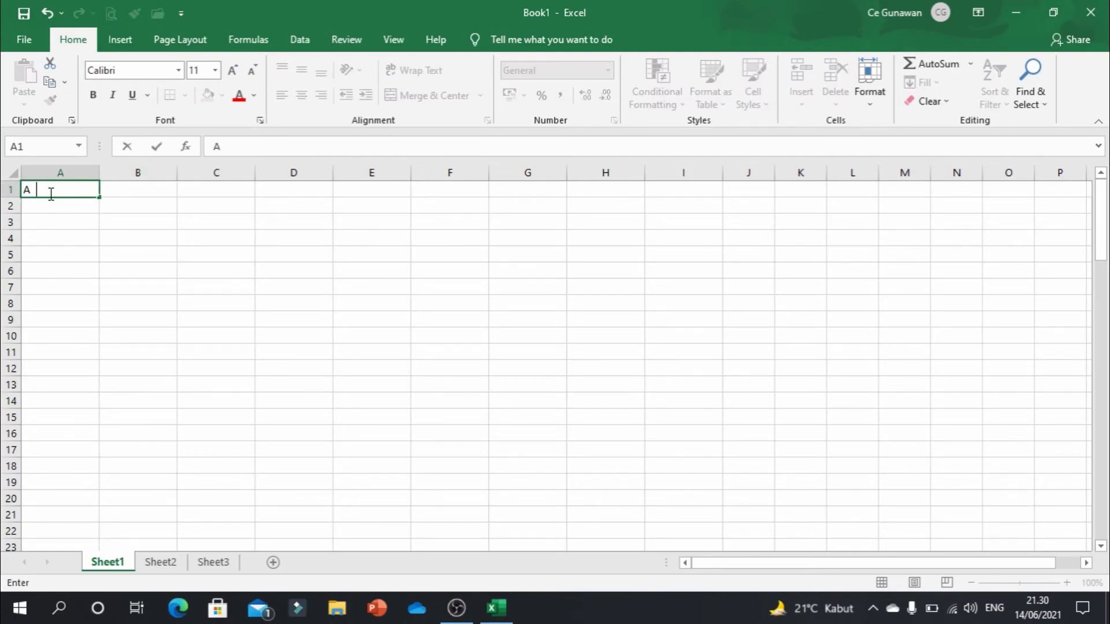
type("ku")
key("Return")
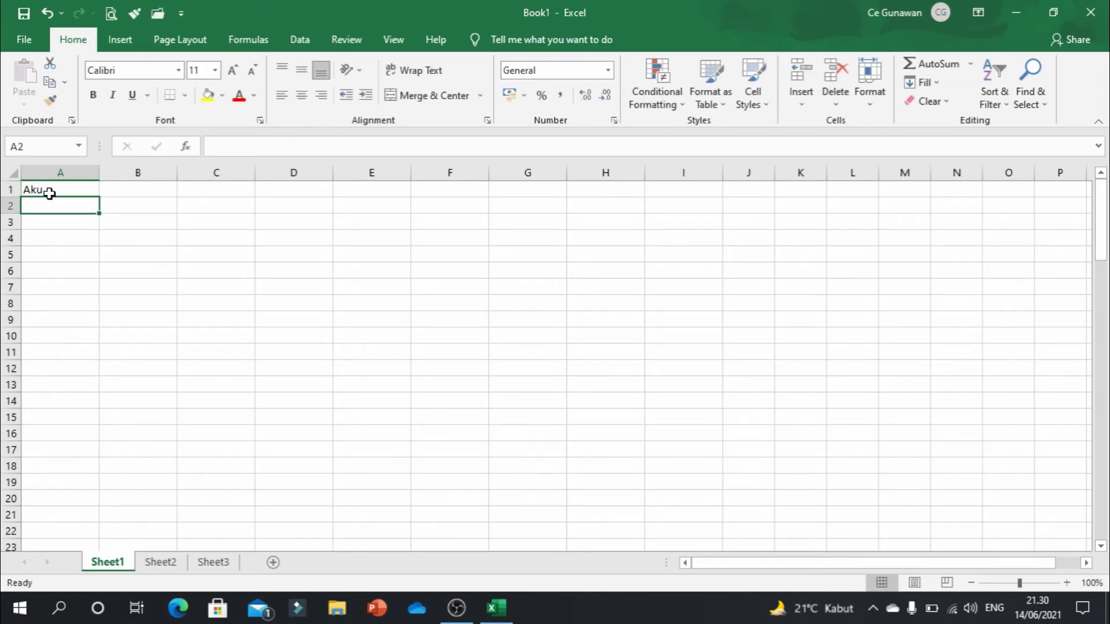
left_click(49, 194)
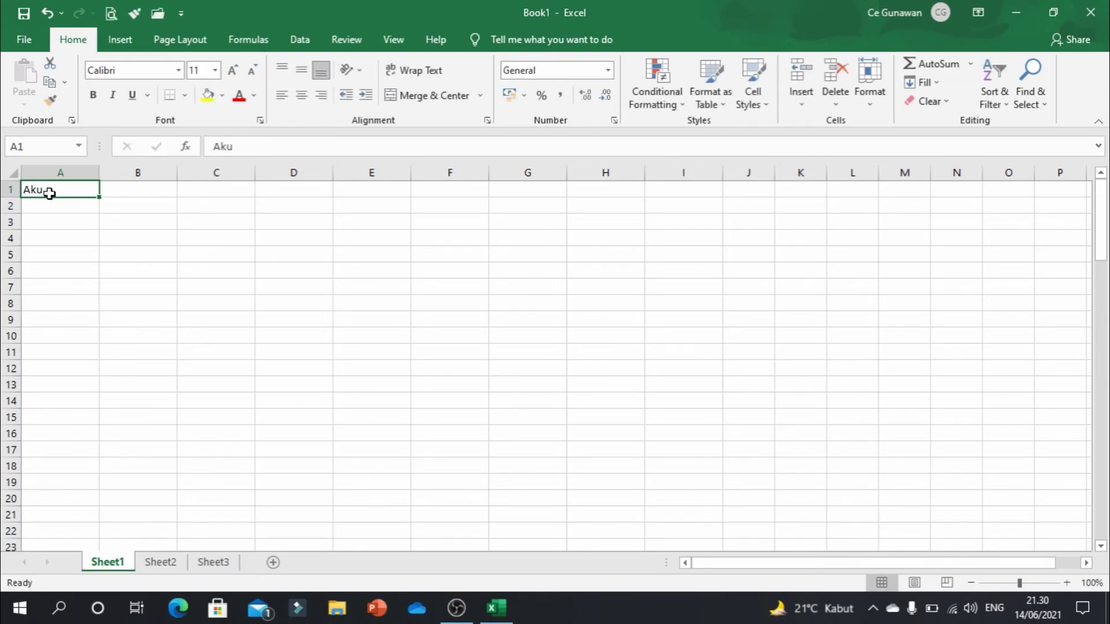
key("Down")
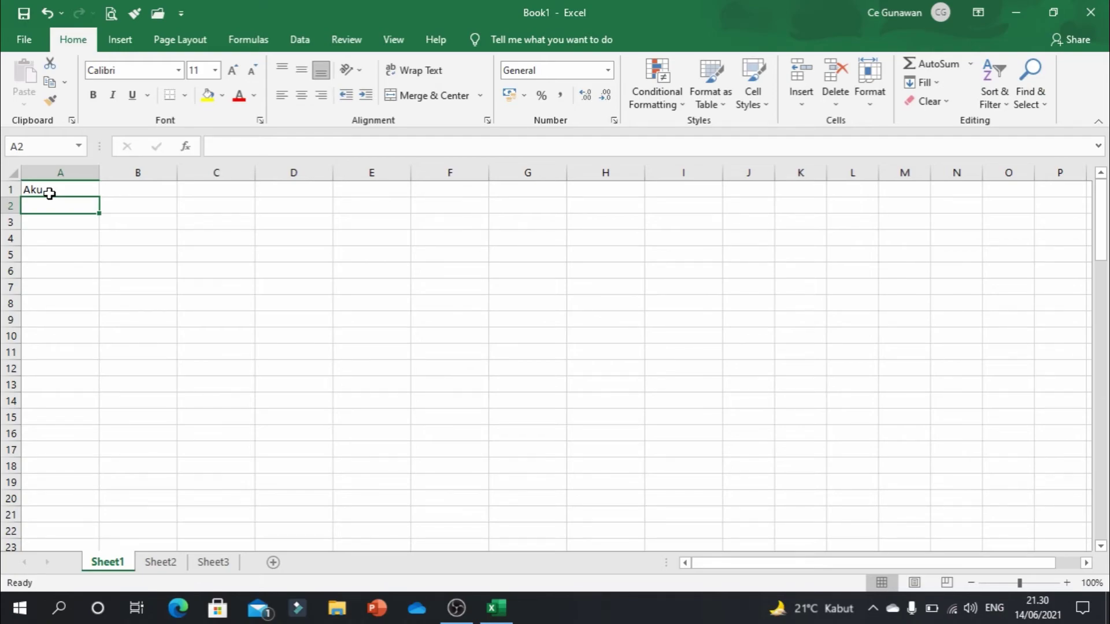
type("Aku")
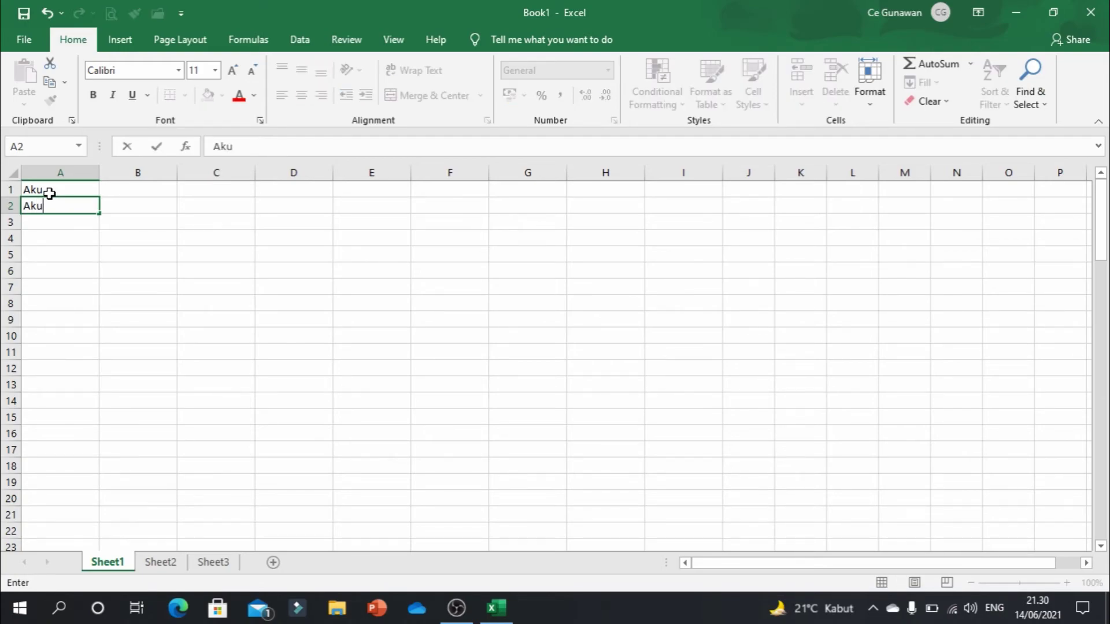
type("1")
key("Return")
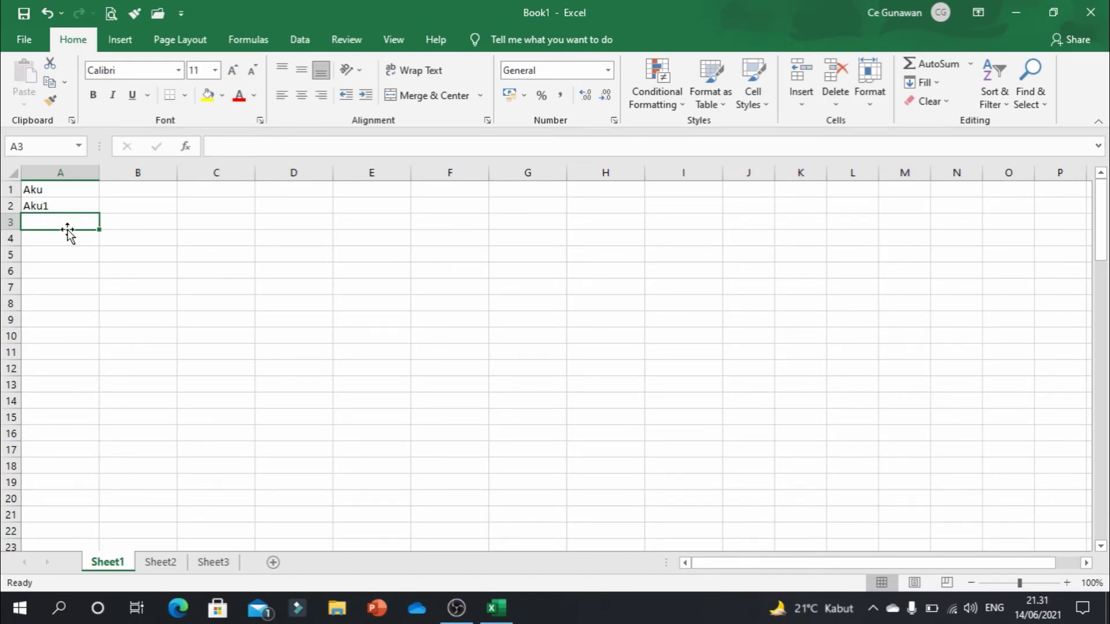
type("Jaka")
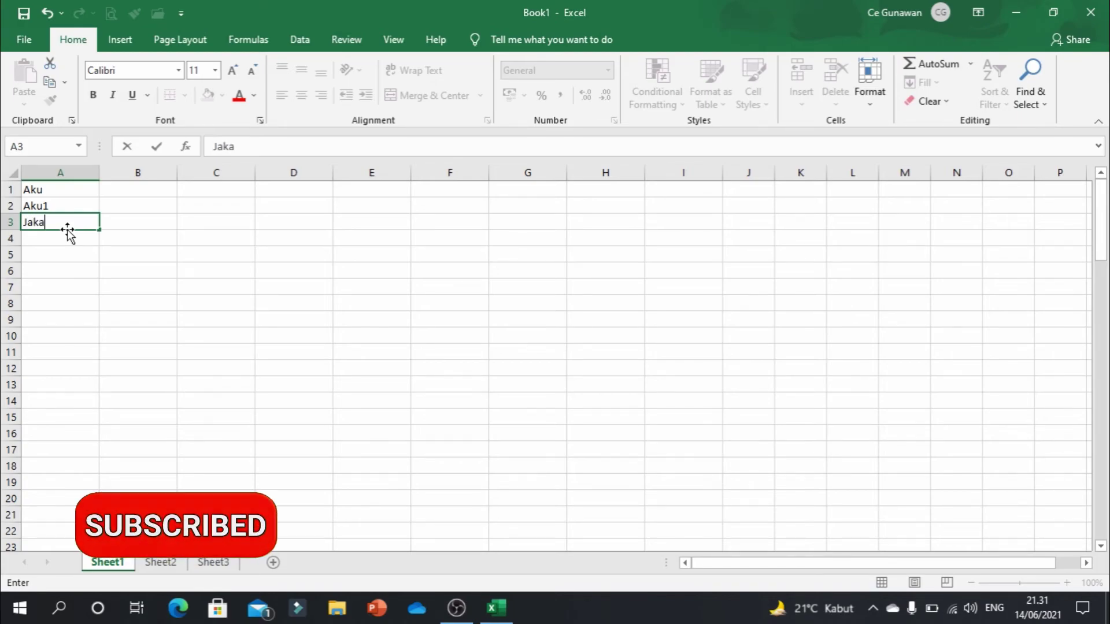
type("rta")
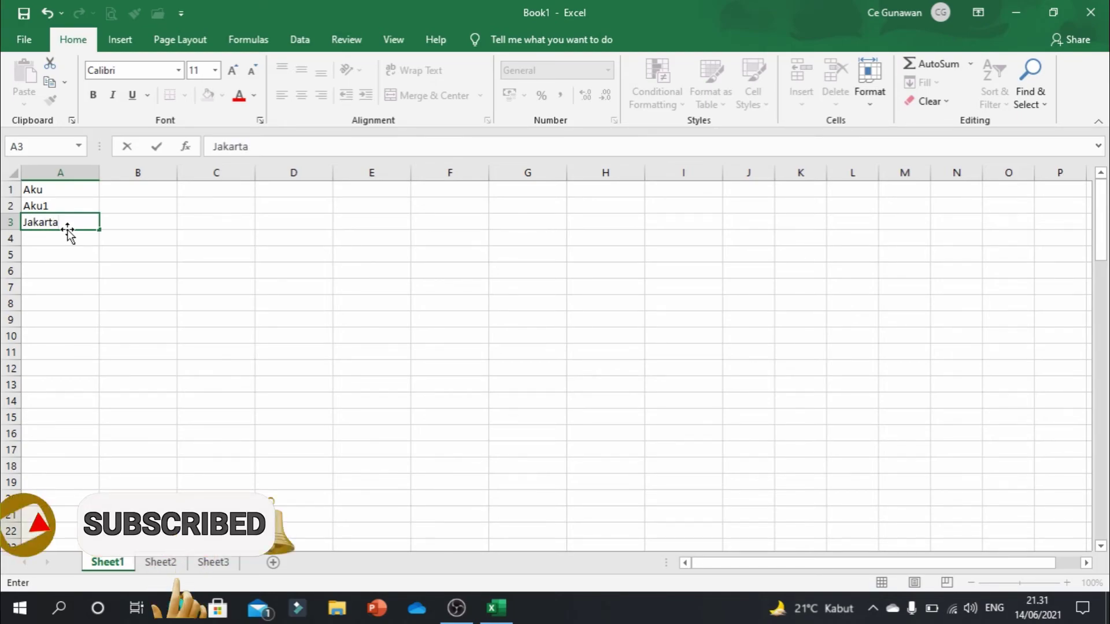
left_click(359, 325)
left_click(86, 223)
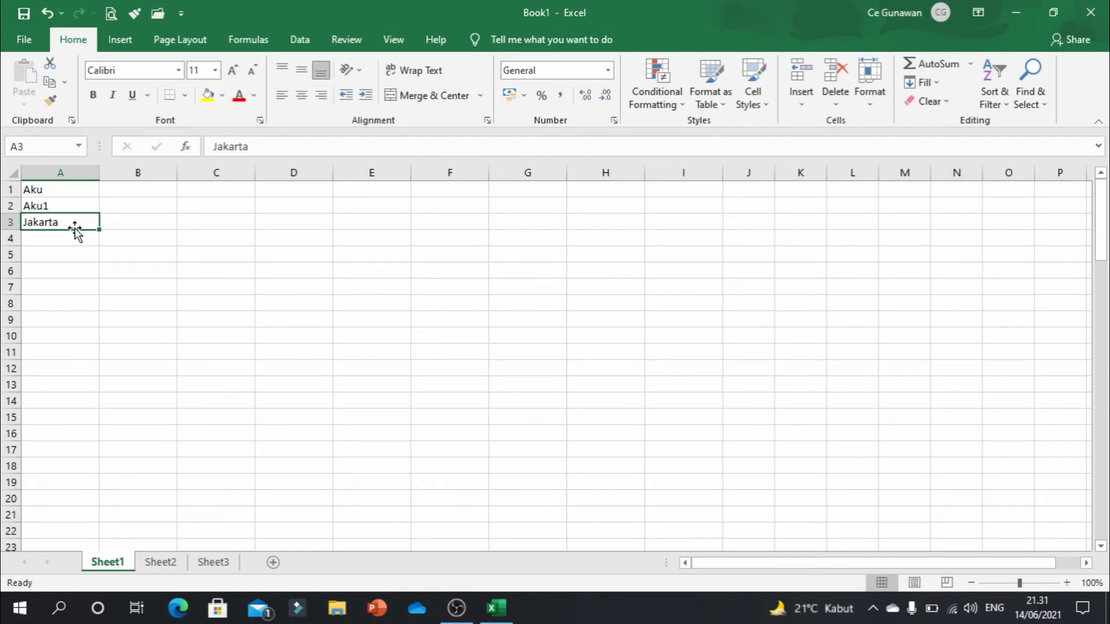
Drag the Jakarta cell from A3 to E9, then select its text in the formula bar and exit editing
mouse_move(75, 229)
left_mouse_down()
mouse_move(459, 264)
mouse_move(71, 233)
left_mouse_up()
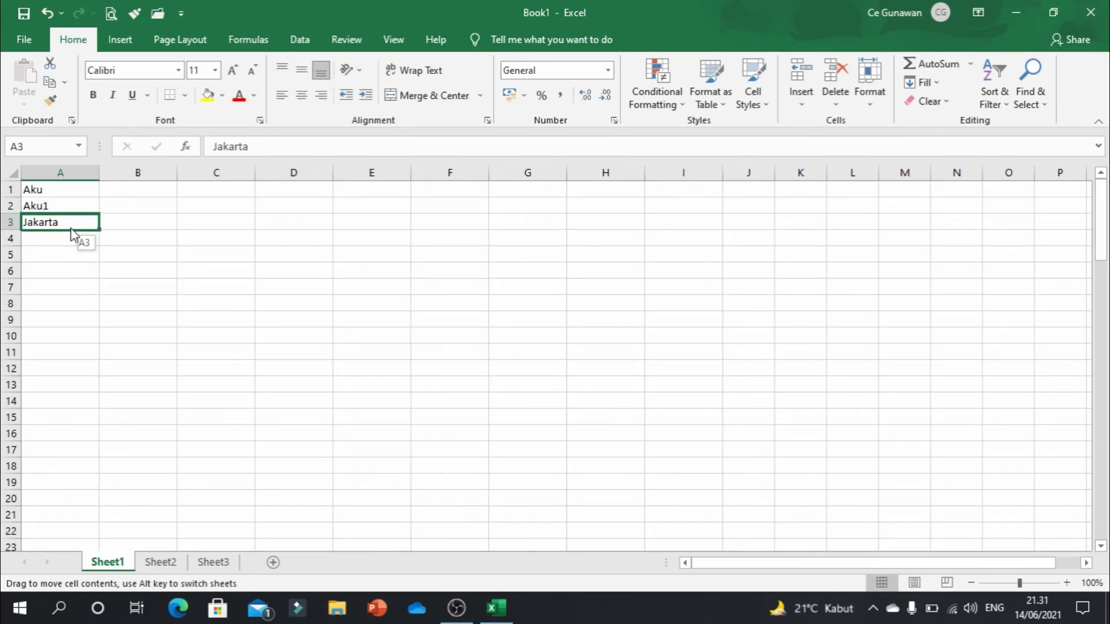
left_click_drag(71, 232, 382, 322)
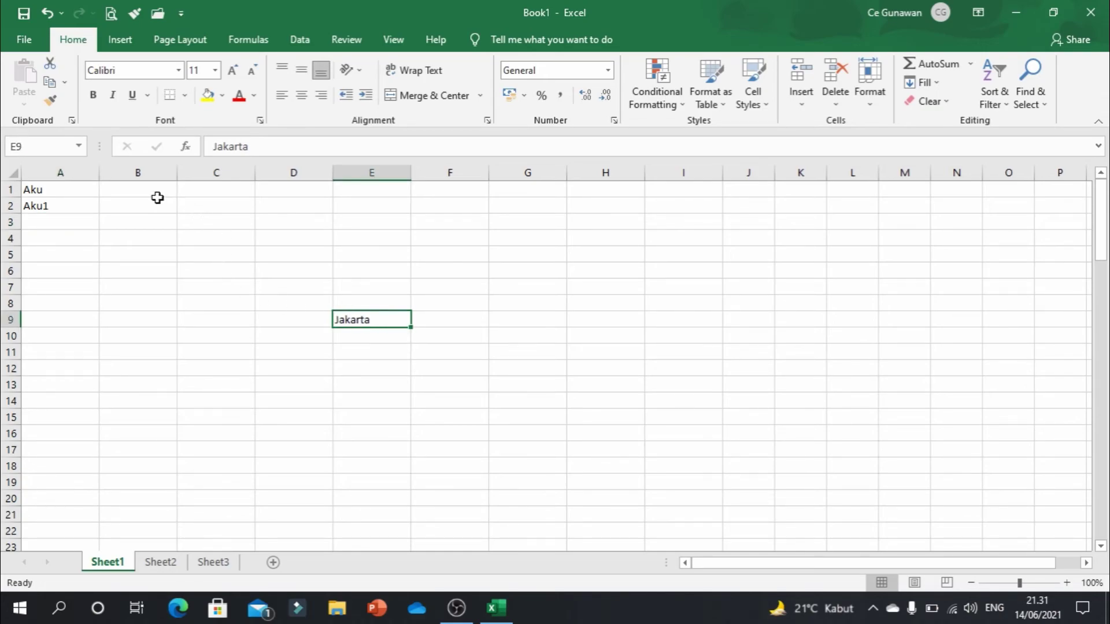
left_click(263, 146)
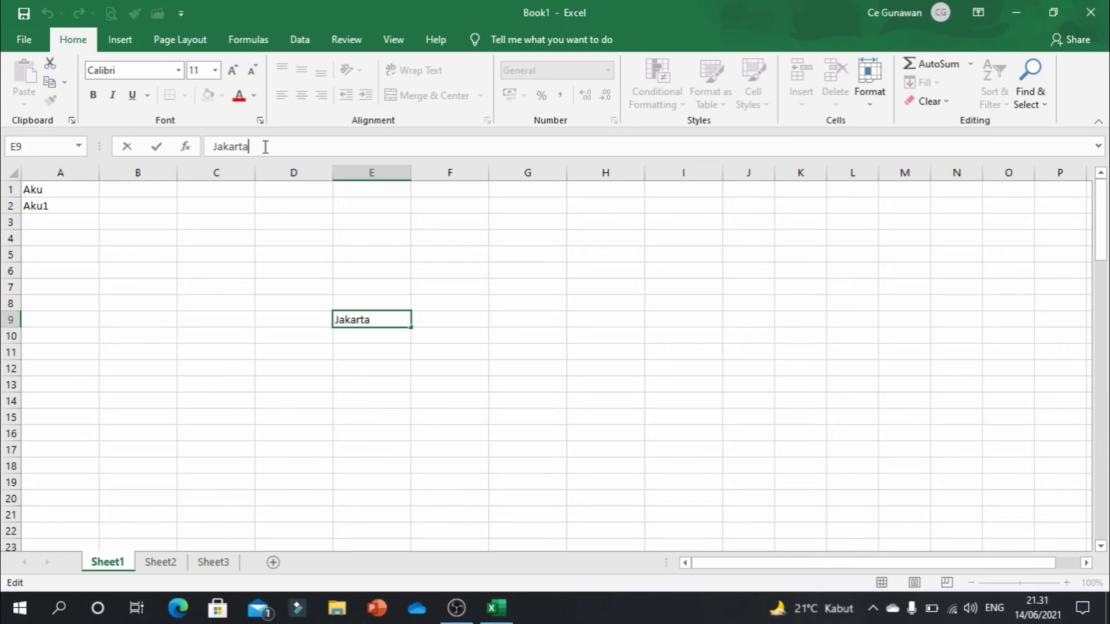
left_click_drag(258, 146, 199, 148)
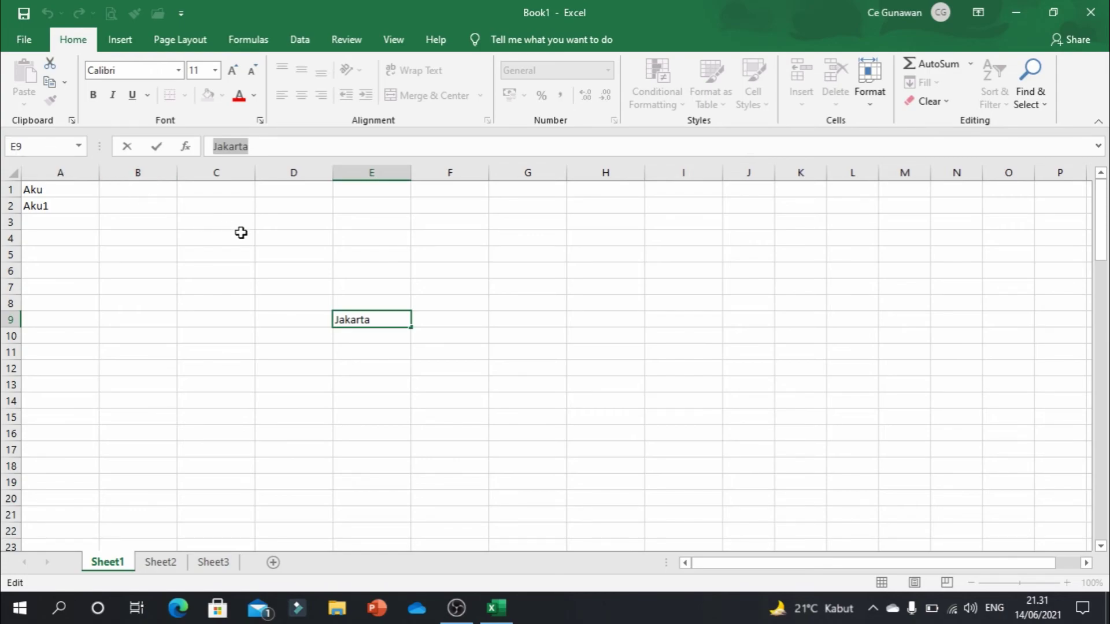
left_click(239, 349)
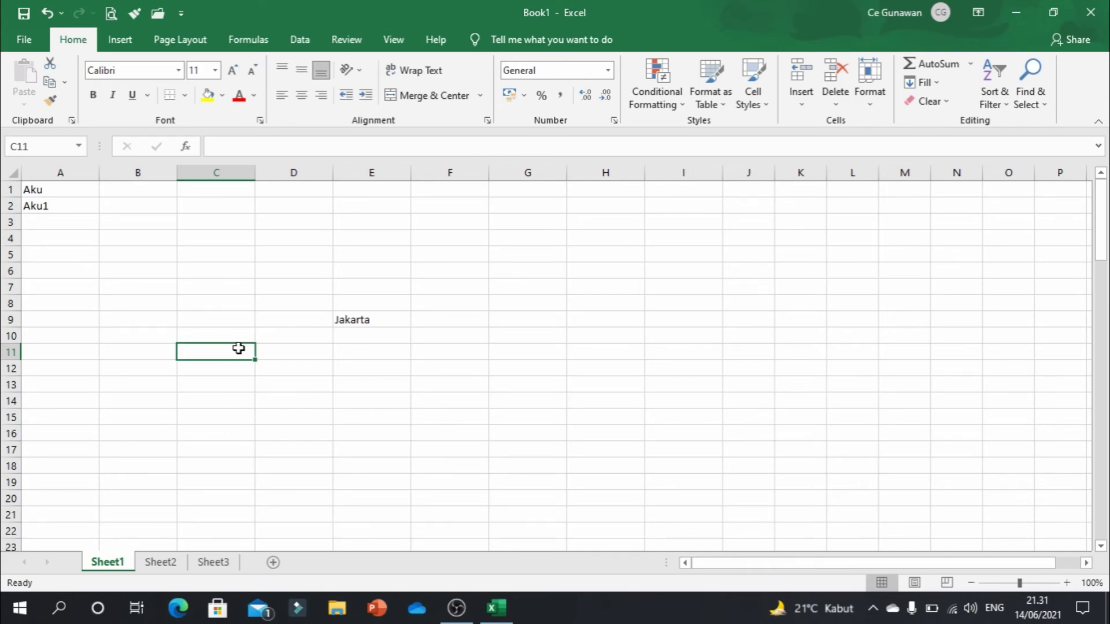
Enter 1000 in cell B9
left_click(60, 193)
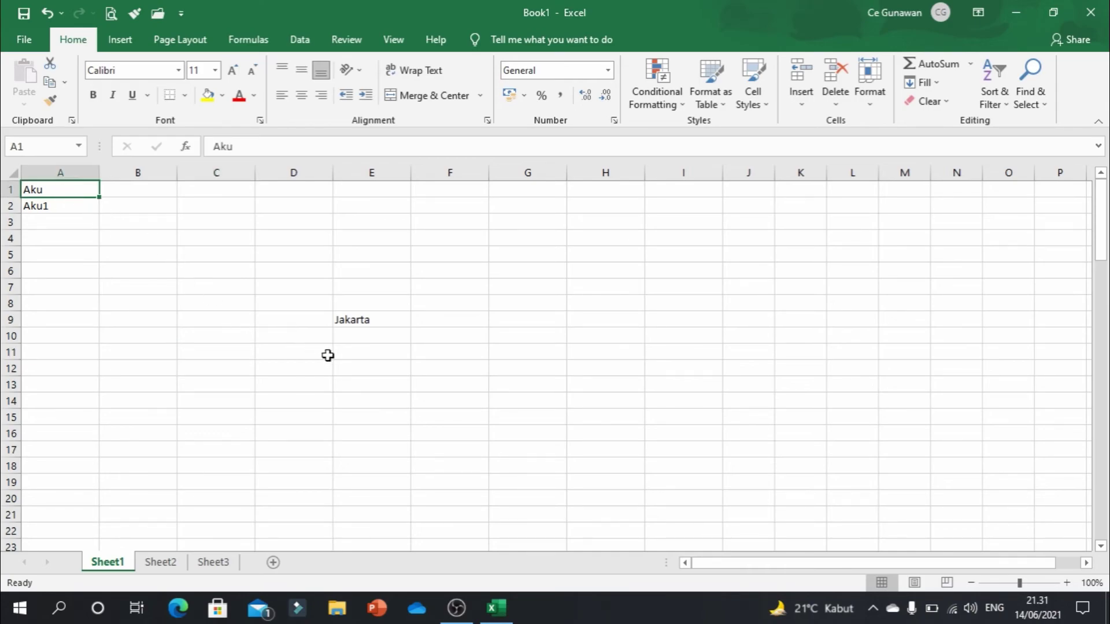
left_click(133, 317)
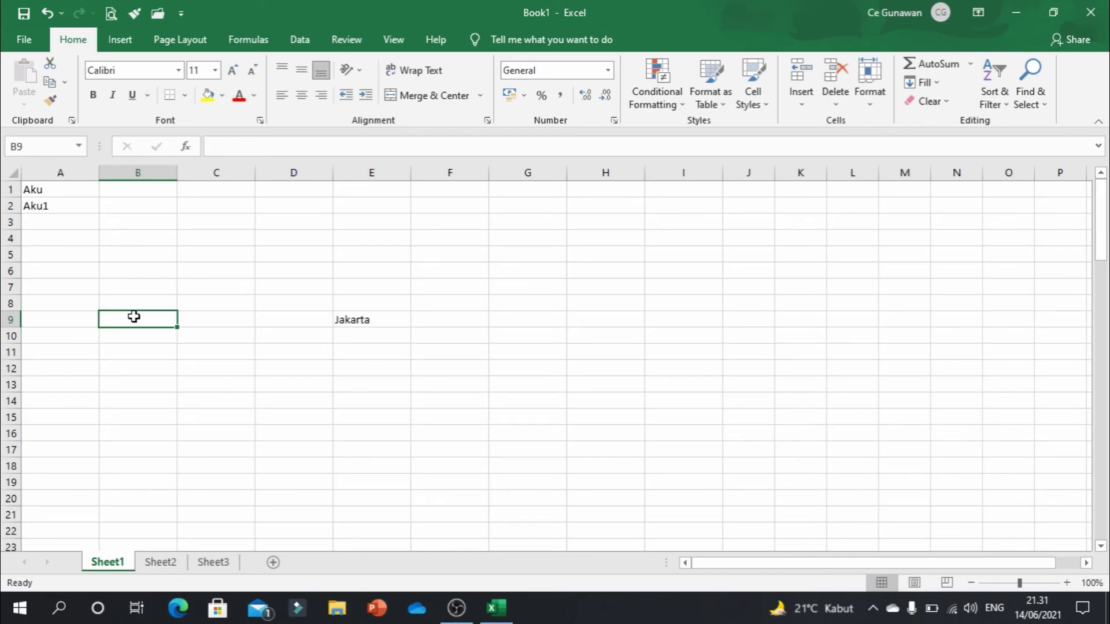
type("1000")
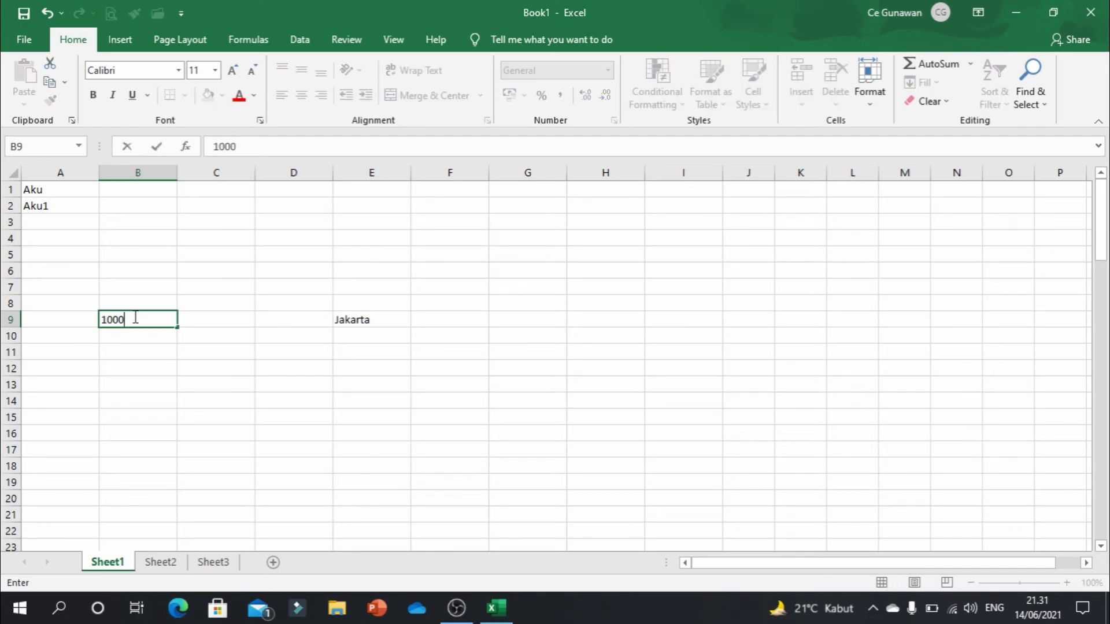
key("Return")
left_click(134, 316)
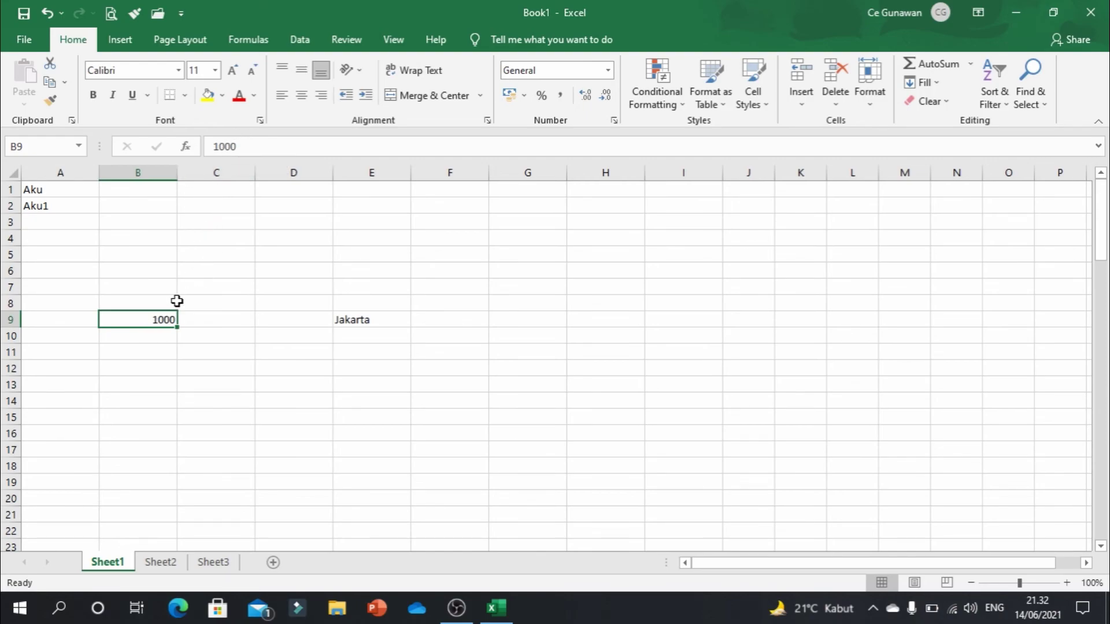
Edit B9 to add a minus sign, making it -1000
double_click(144, 315)
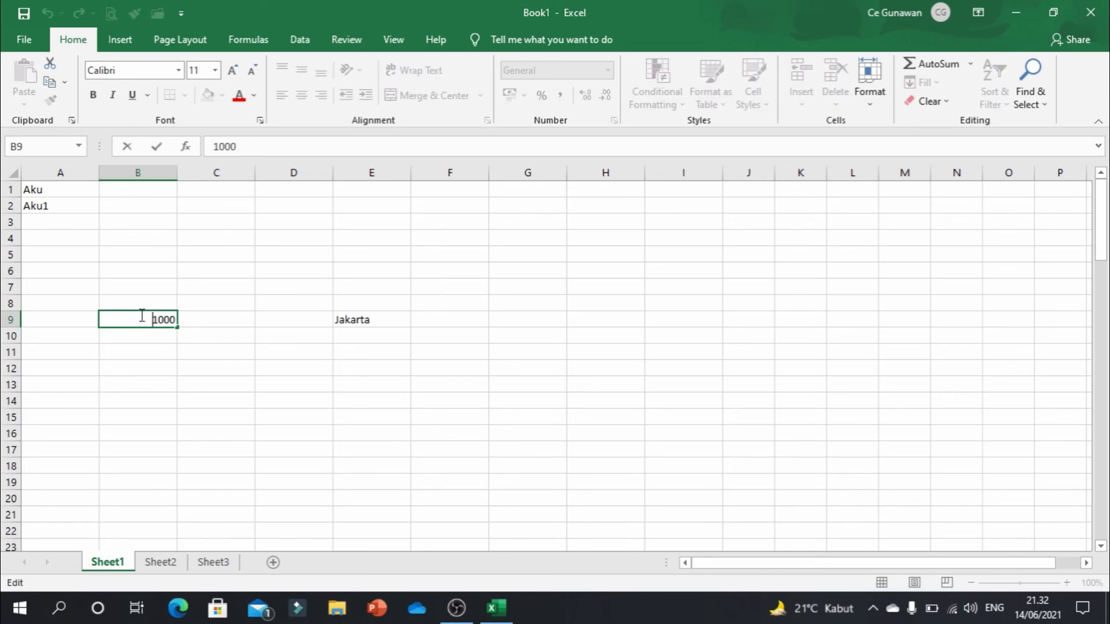
type("-")
key("Return")
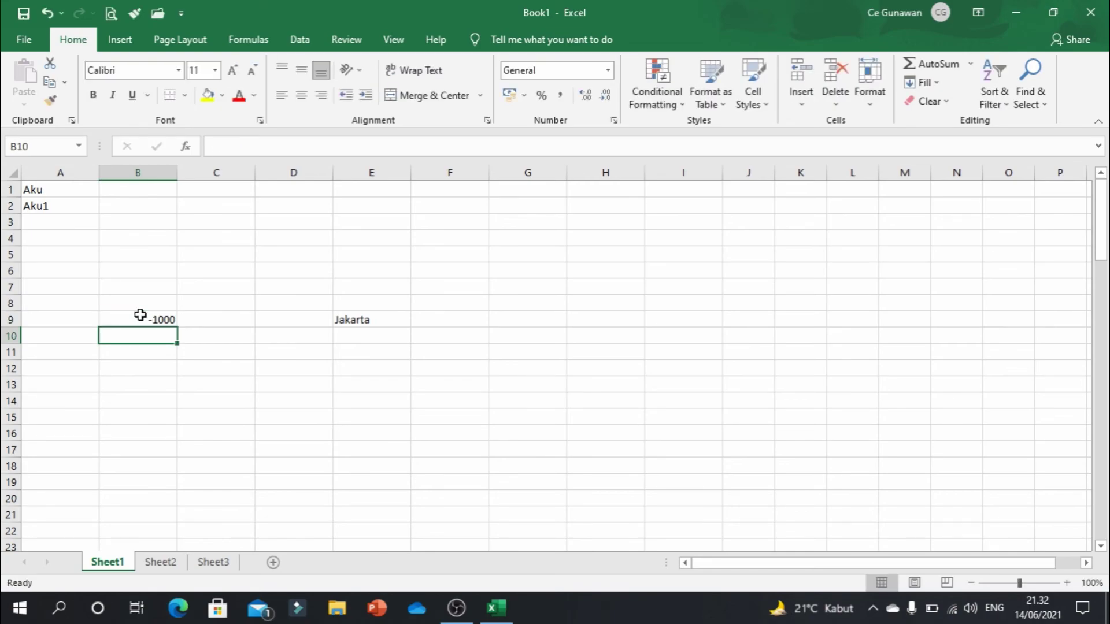
left_click(140, 315)
key("Return")
left_click(140, 315)
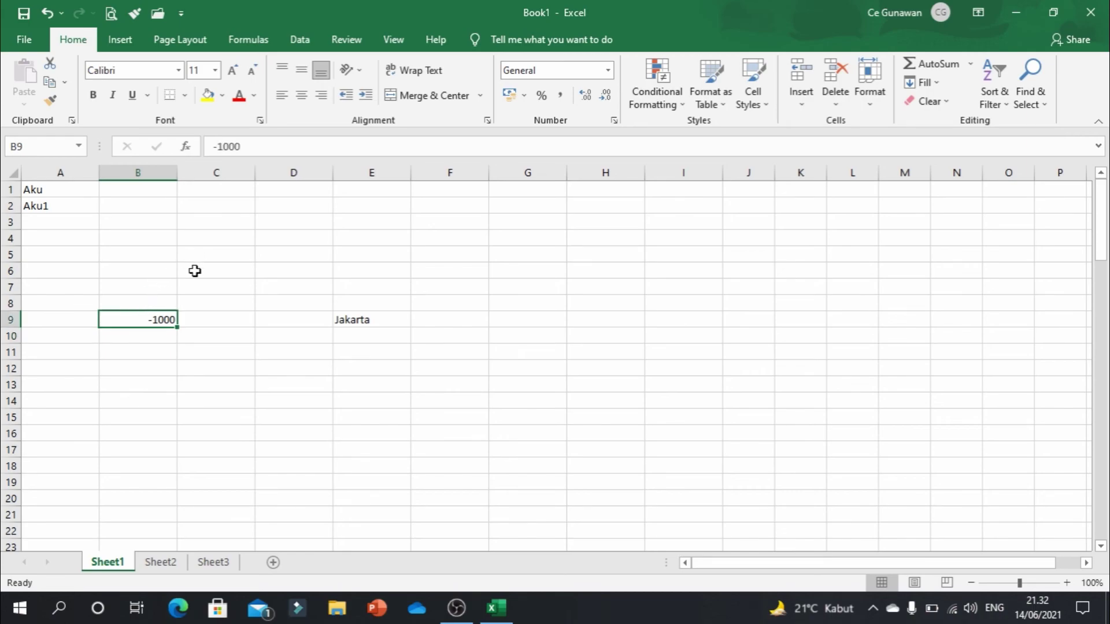
Type 1,5 into cell B11 and again into cell C11
left_click(125, 350)
type("1")
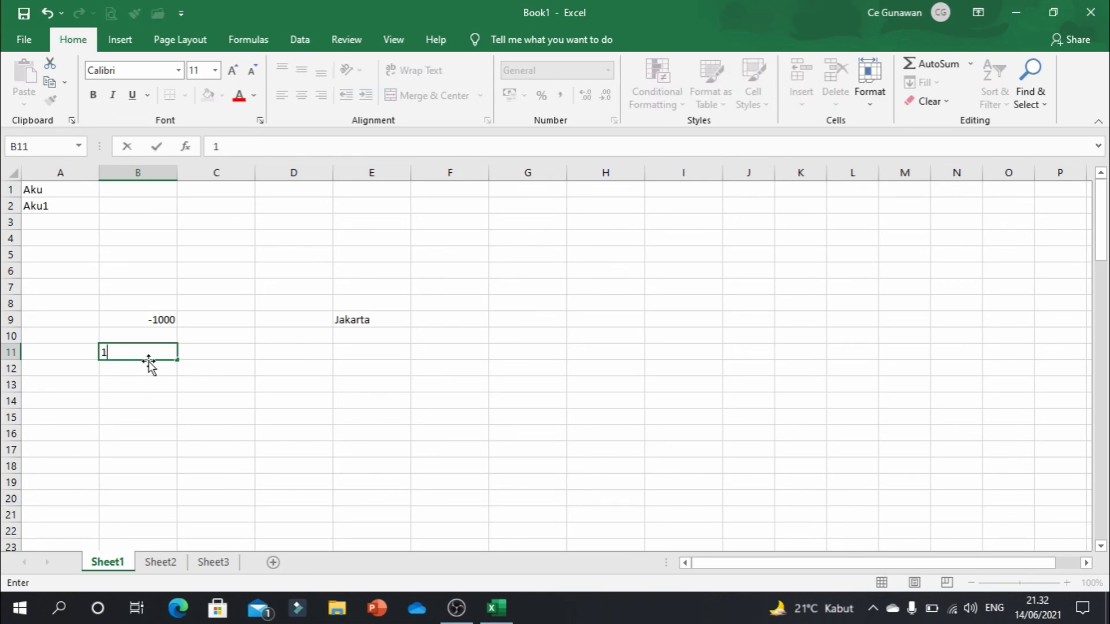
type(",5")
key("Return")
key("Up")
key("Right")
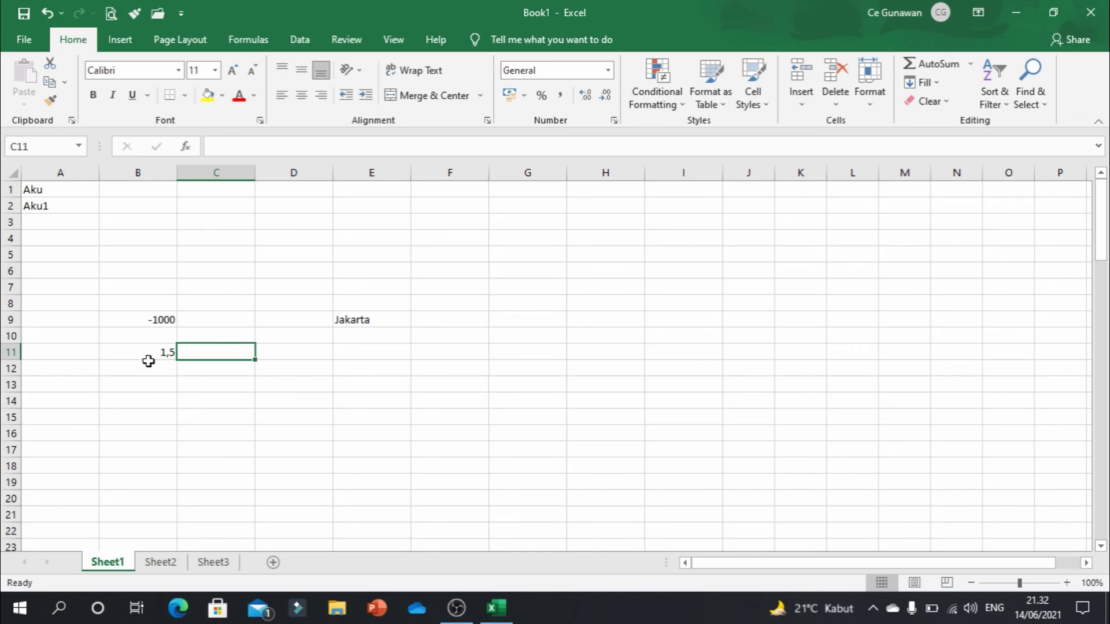
type("1")
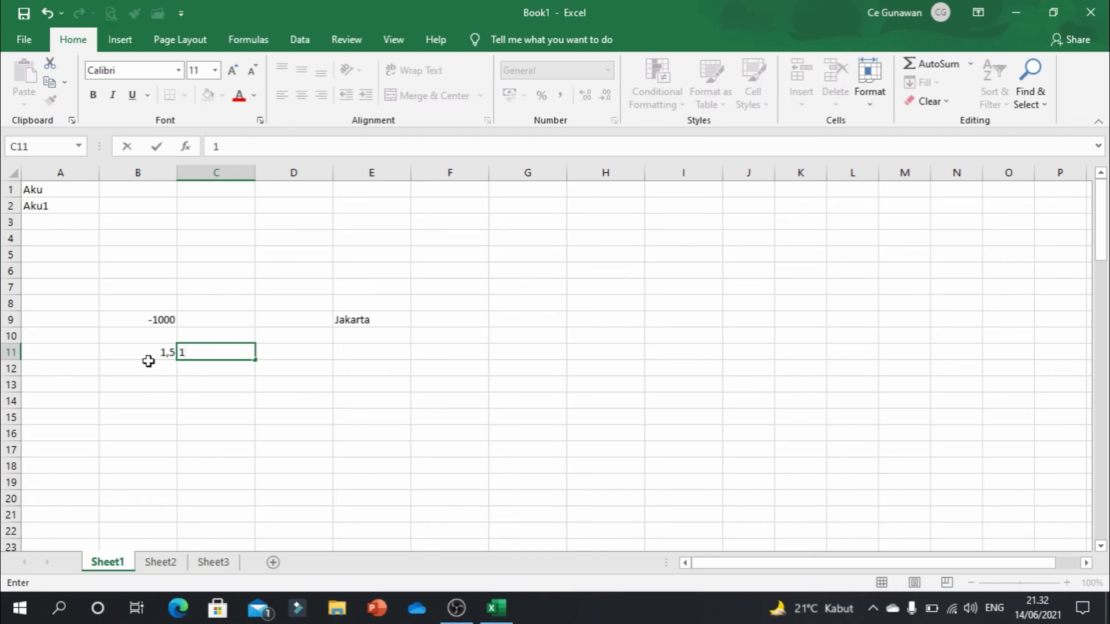
type(",5")
key("Right")
Compare B11 and C11 by moving and extending the selection between them
key("Left")
key("Left")
key("shift+Right")
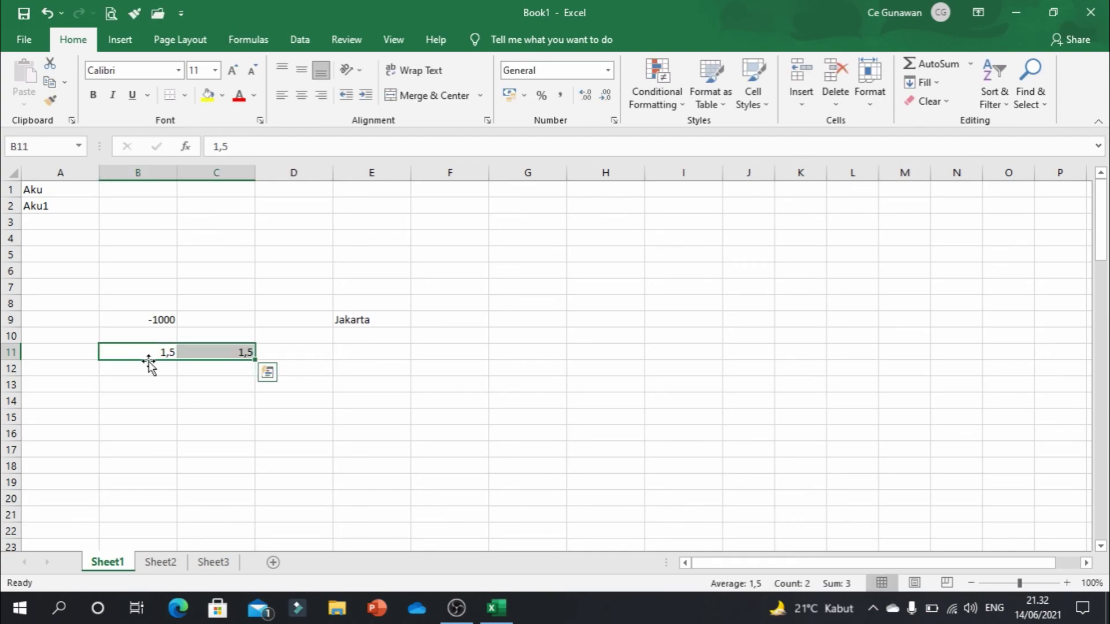
key("shift+Left")
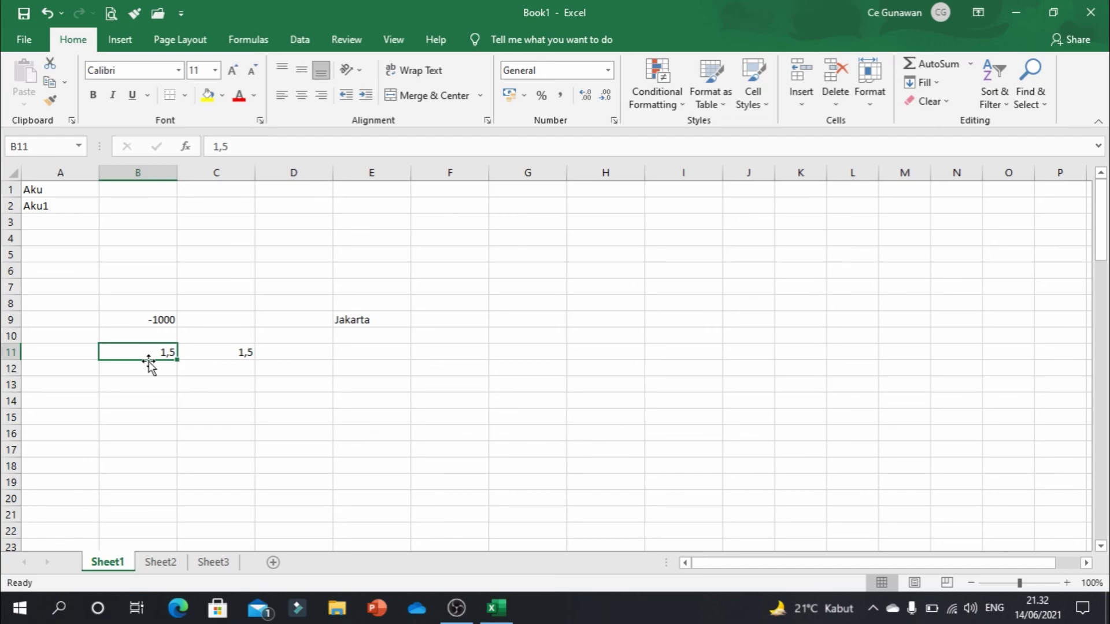
key("Right")
key("Left")
key("Right")
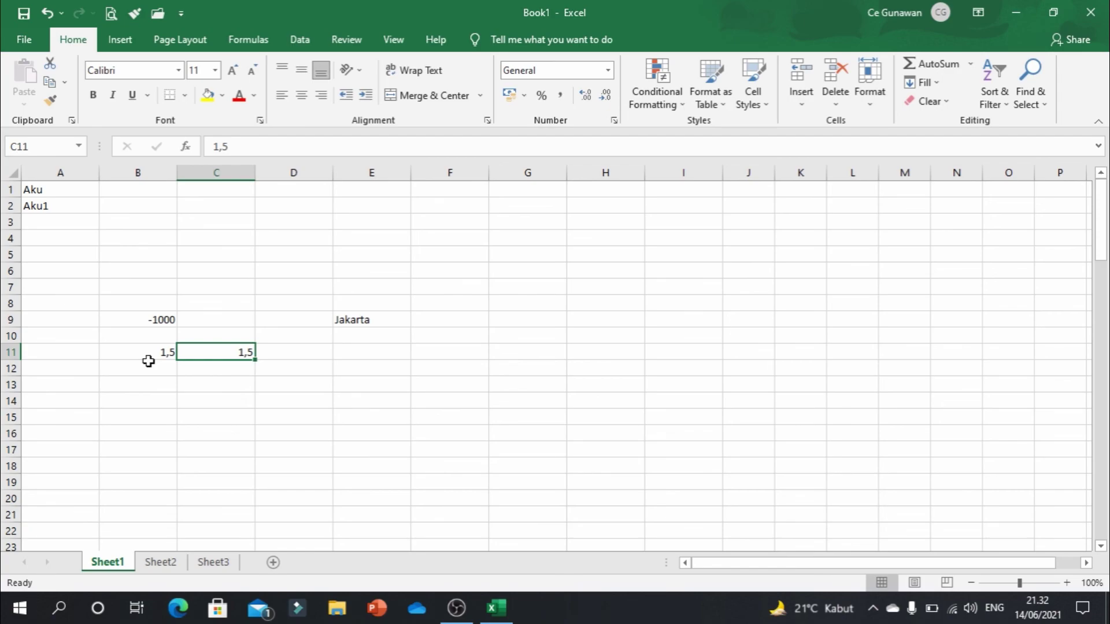
left_click(149, 360)
key("Down")
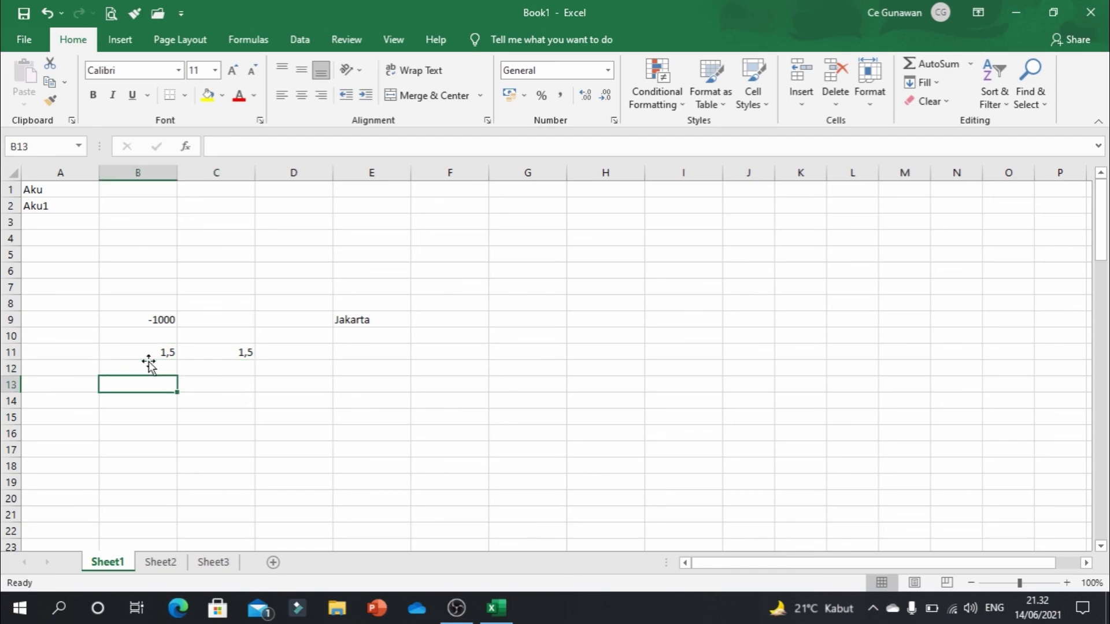
type("1")
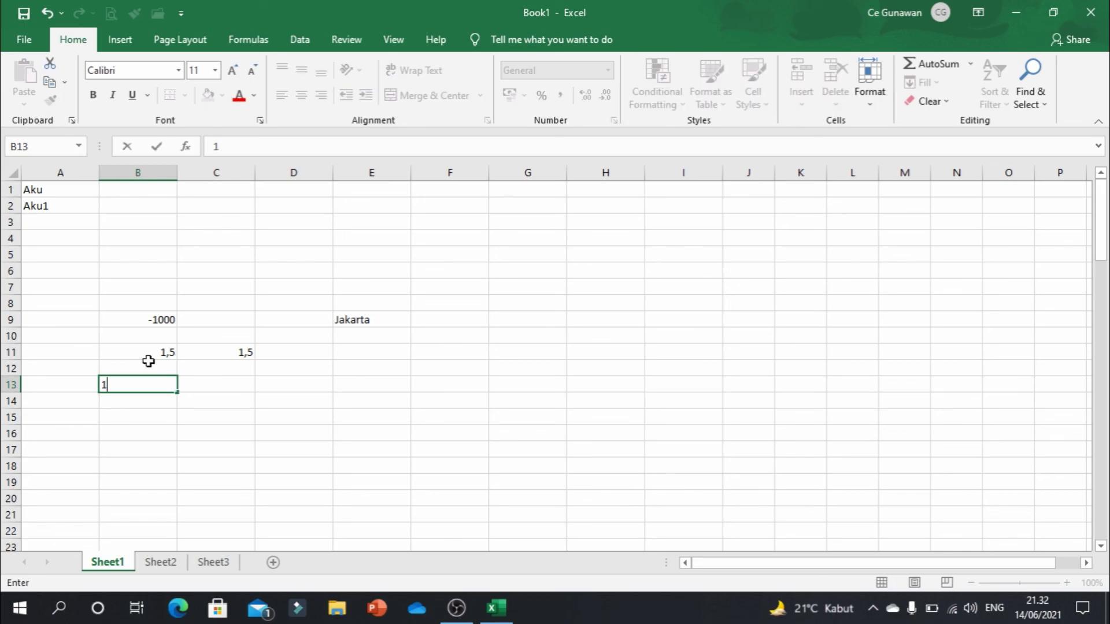
type(".5")
key("ctrl+Return")
key("Right")
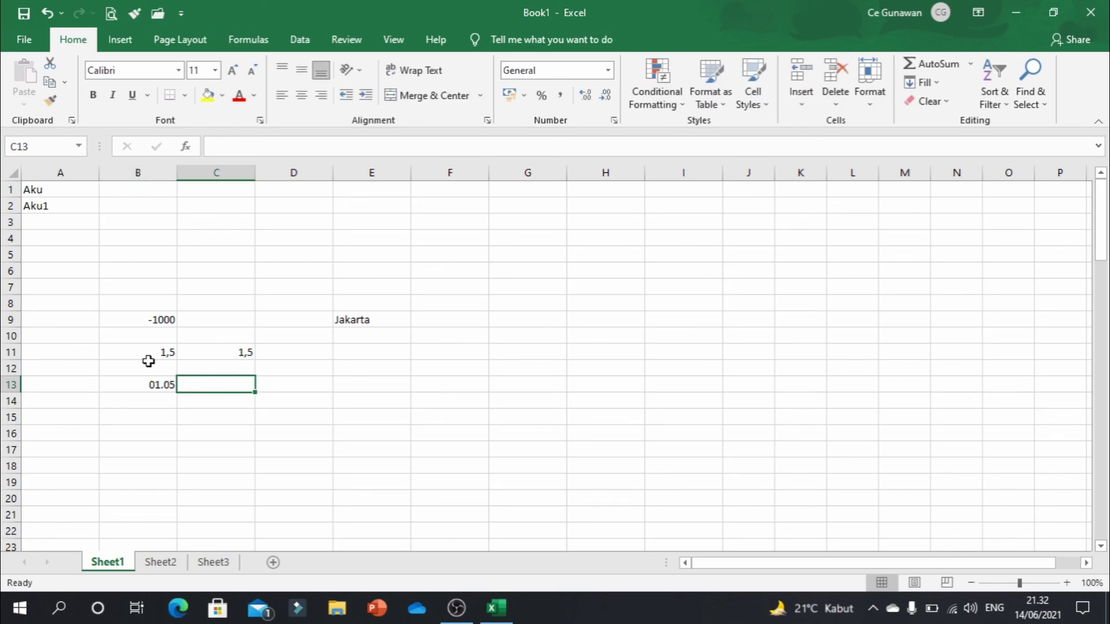
key("Left")
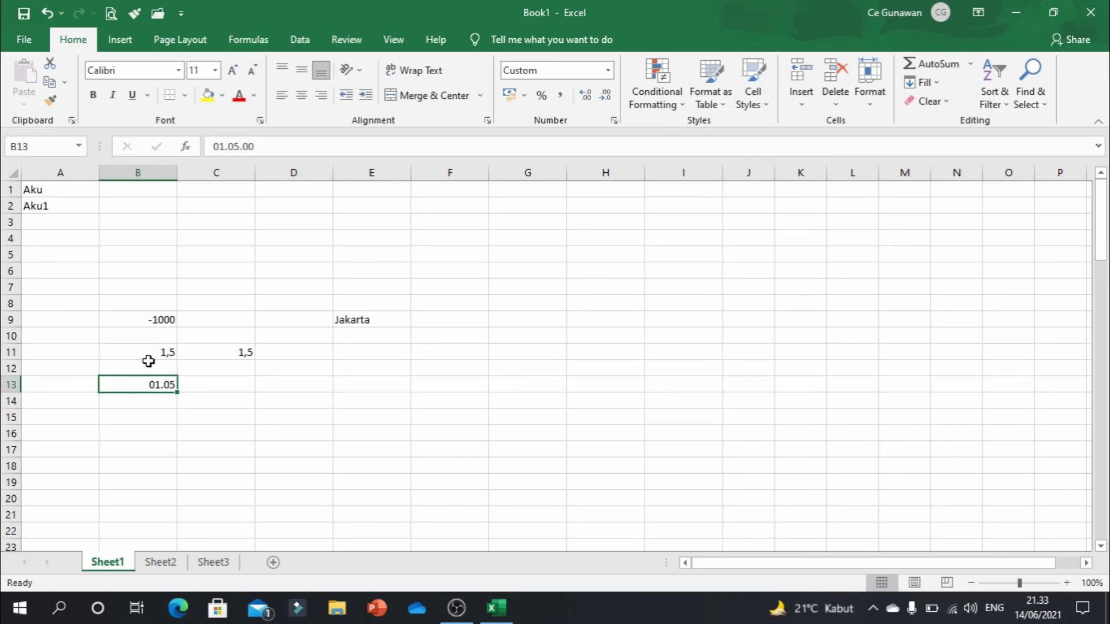
key("Up")
key("Up")
key("Down")
key("Down")
key("Up")
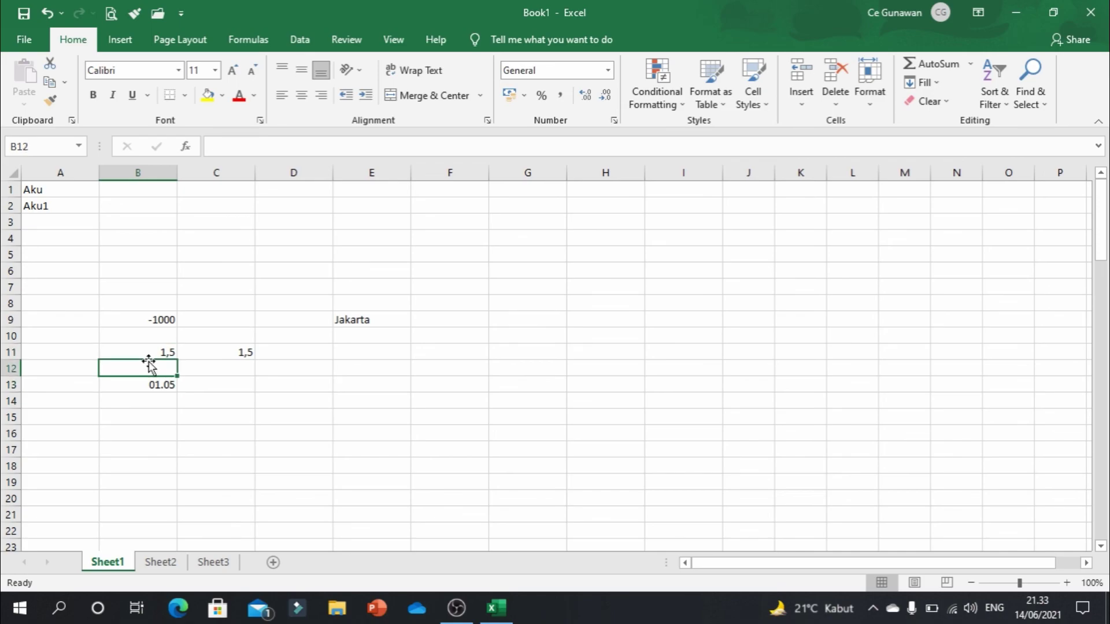
key("Down")
key("Down")
key("Up")
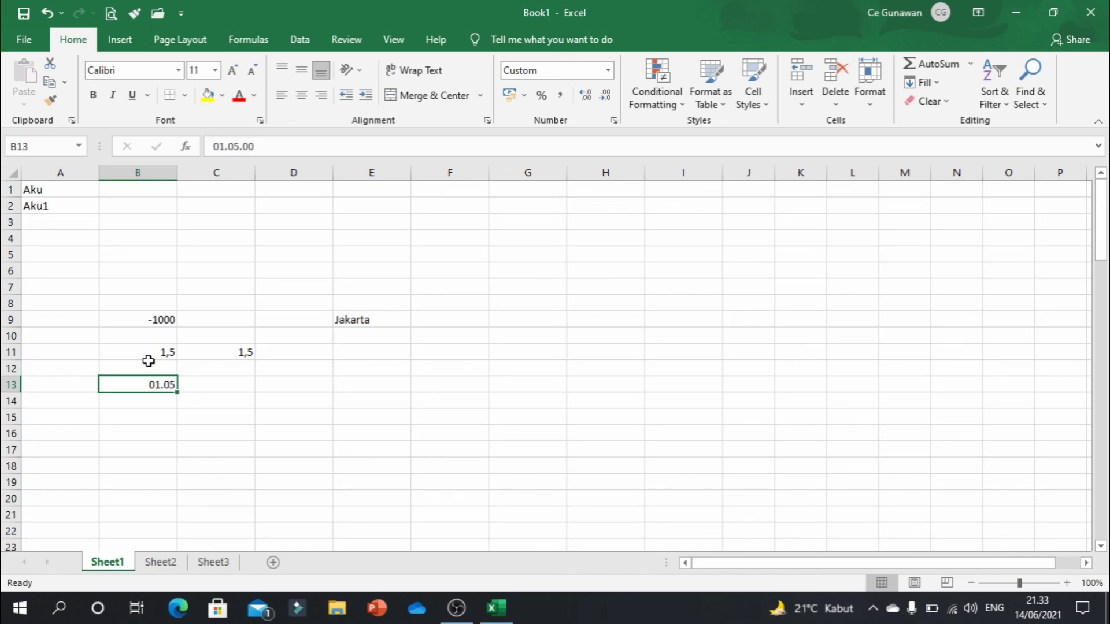
key("Delete")
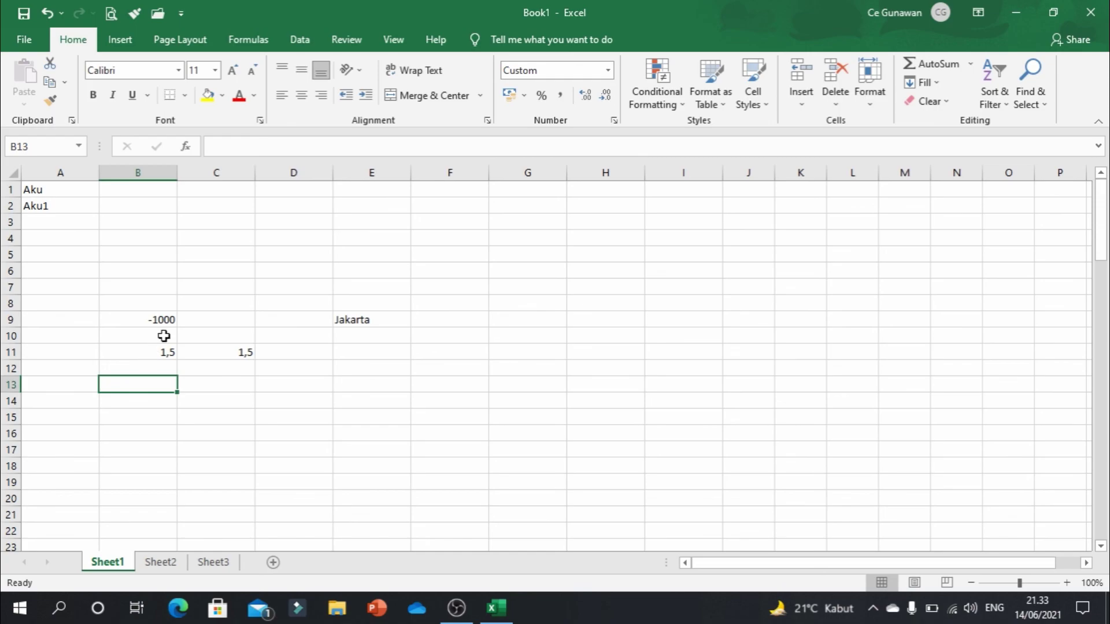
Select the range A1:F12 and delete all its entries
left_click(77, 192)
left_click_drag(77, 191, 428, 360)
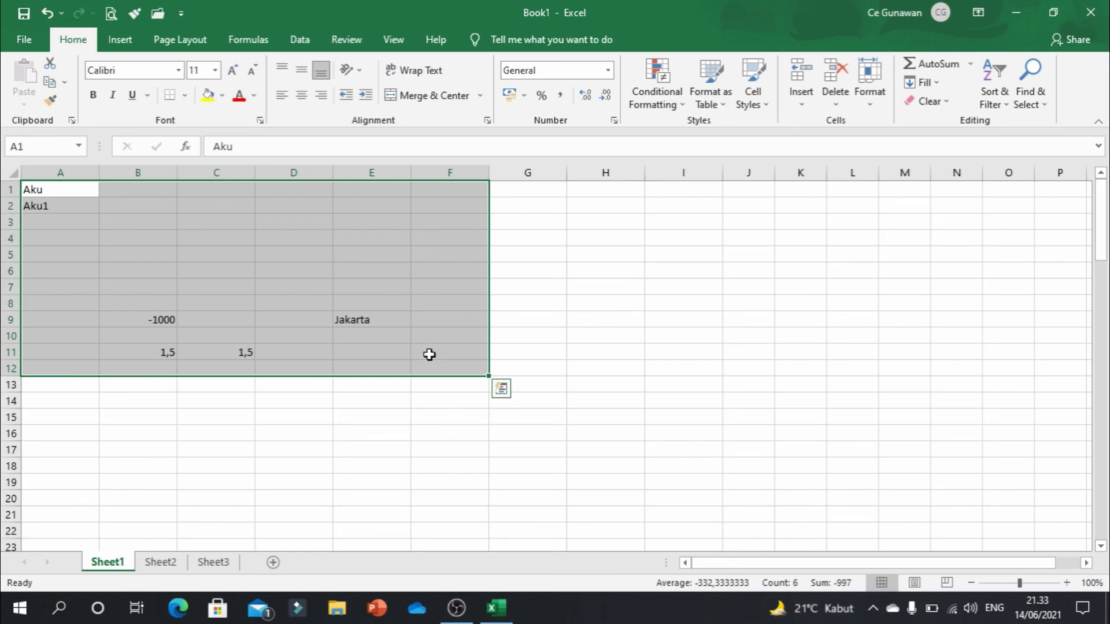
key("Delete")
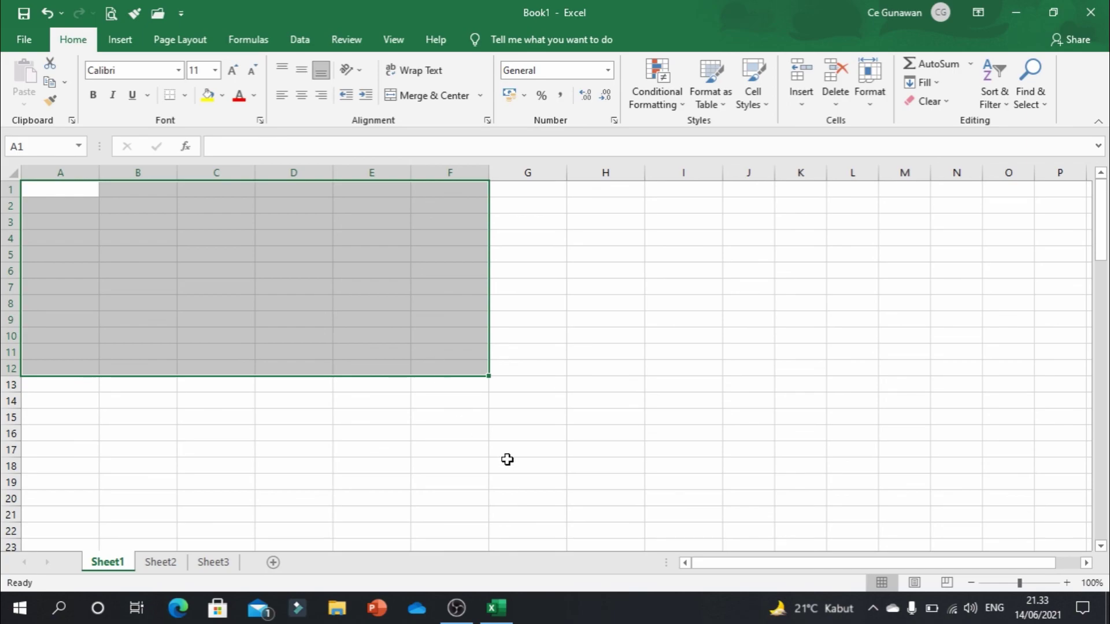
left_click(377, 366)
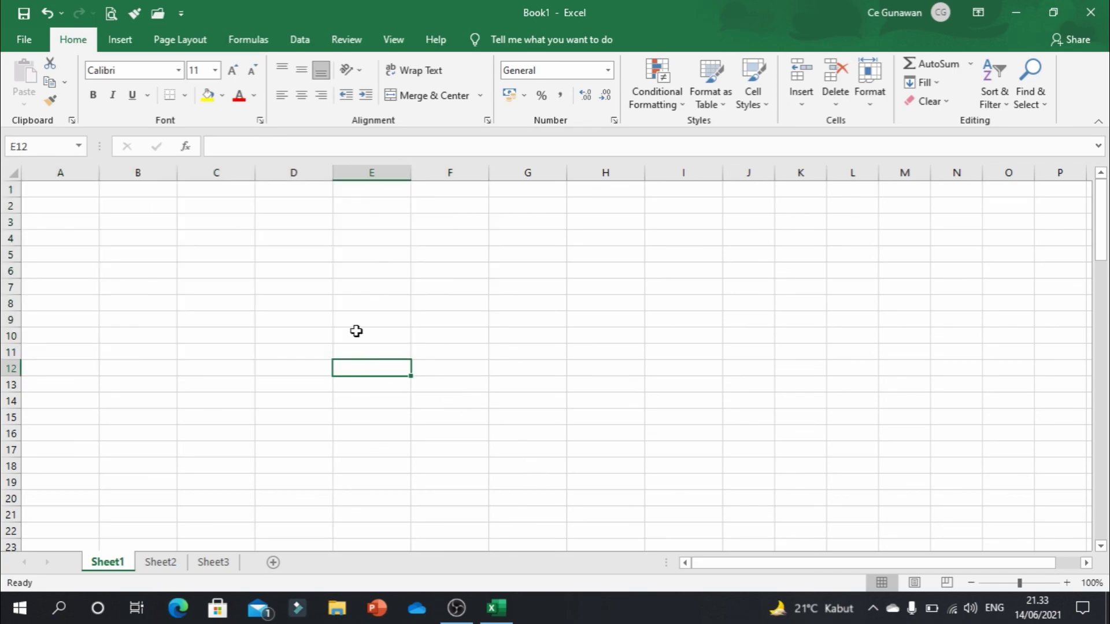